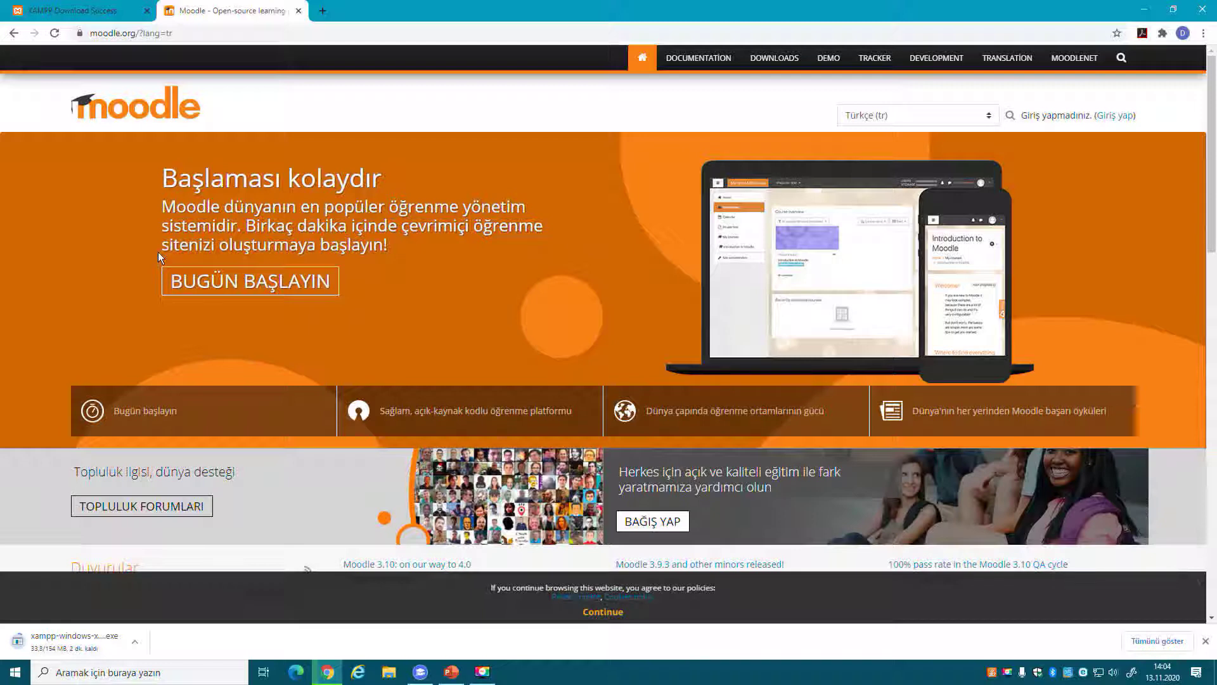
# Download the Moodle 3.10+ release package moodle-latest-310.zip from download.moodle.org.
pyautogui.moveTo(699, 33)
pyautogui.mouseDown()
pyautogui.moveTo(831, 106)
pyautogui.moveTo(700, 31)
pyautogui.mouseUp()
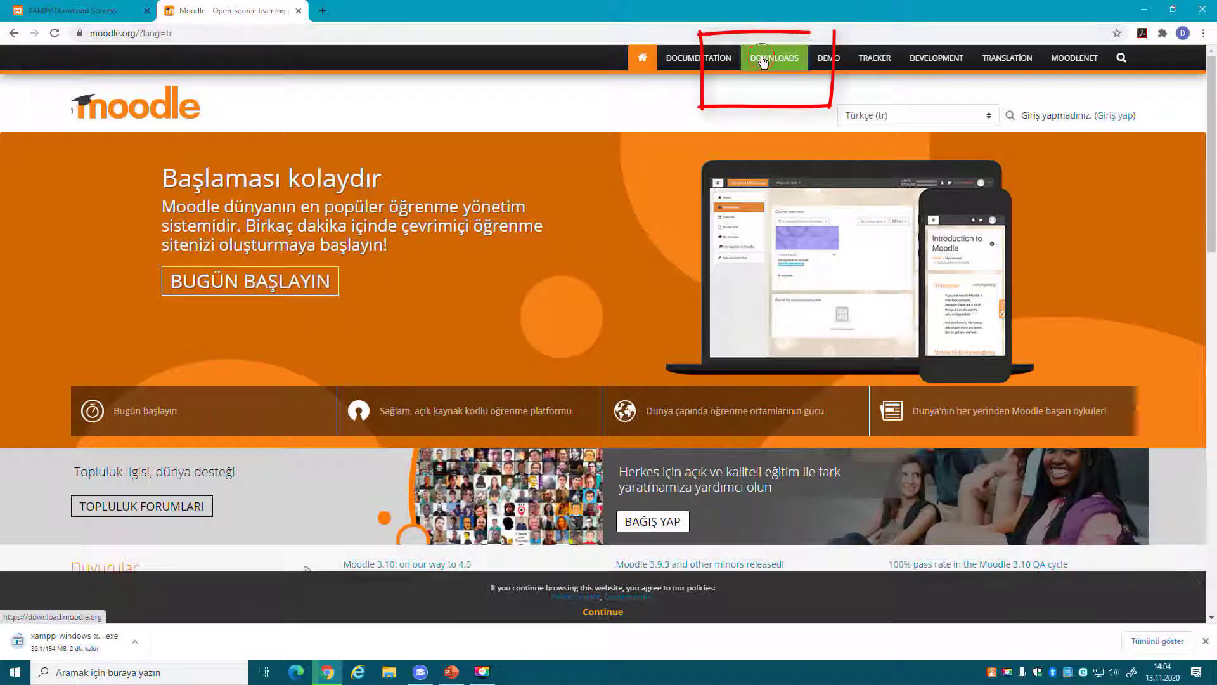
pyautogui.click(762, 60)
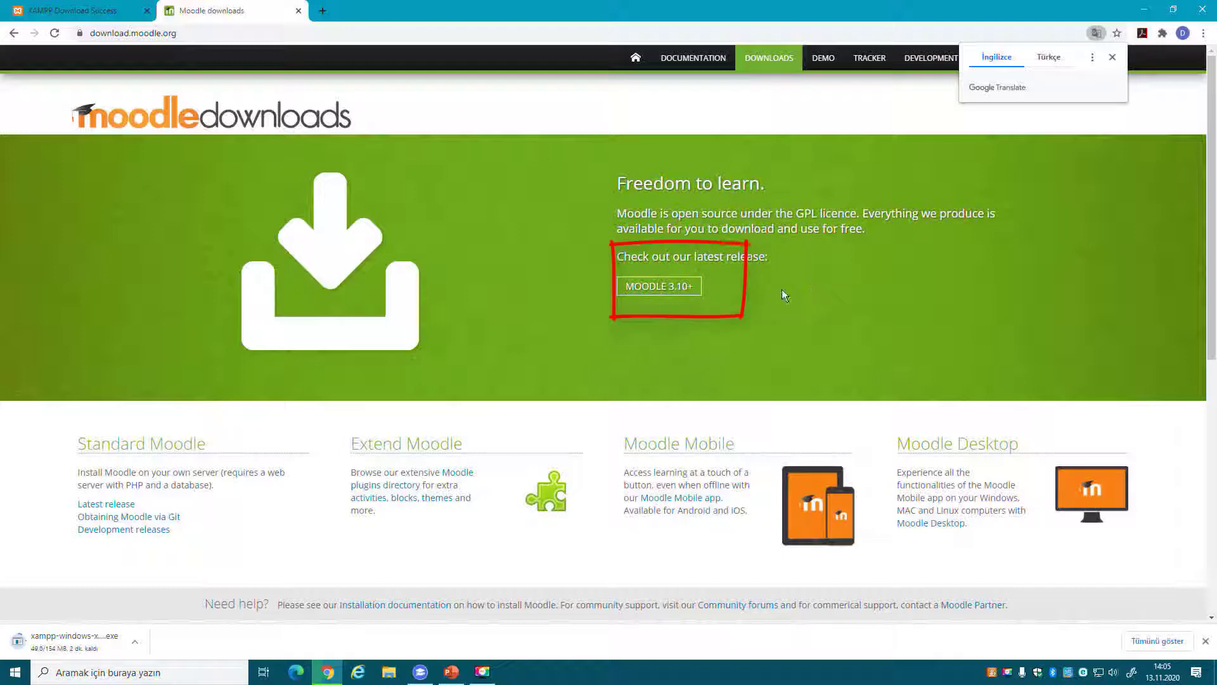
pyautogui.click(689, 287)
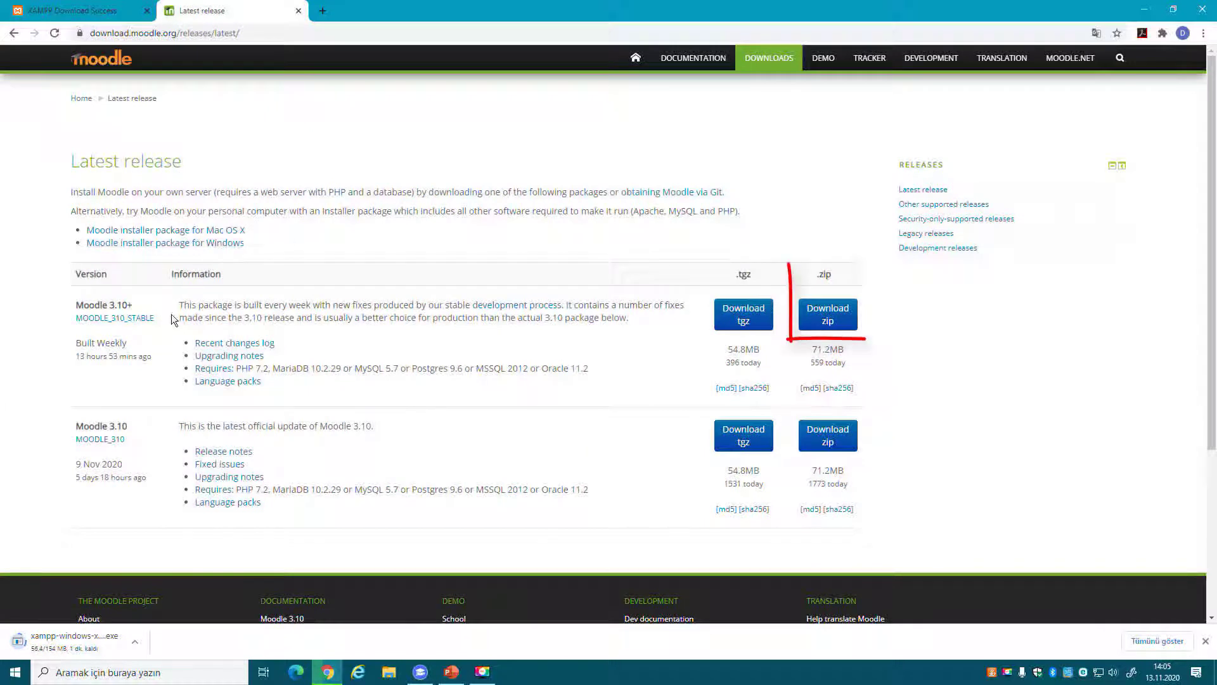
pyautogui.moveTo(168, 312); pyautogui.dragTo(44, 333)
pyautogui.click(44, 333)
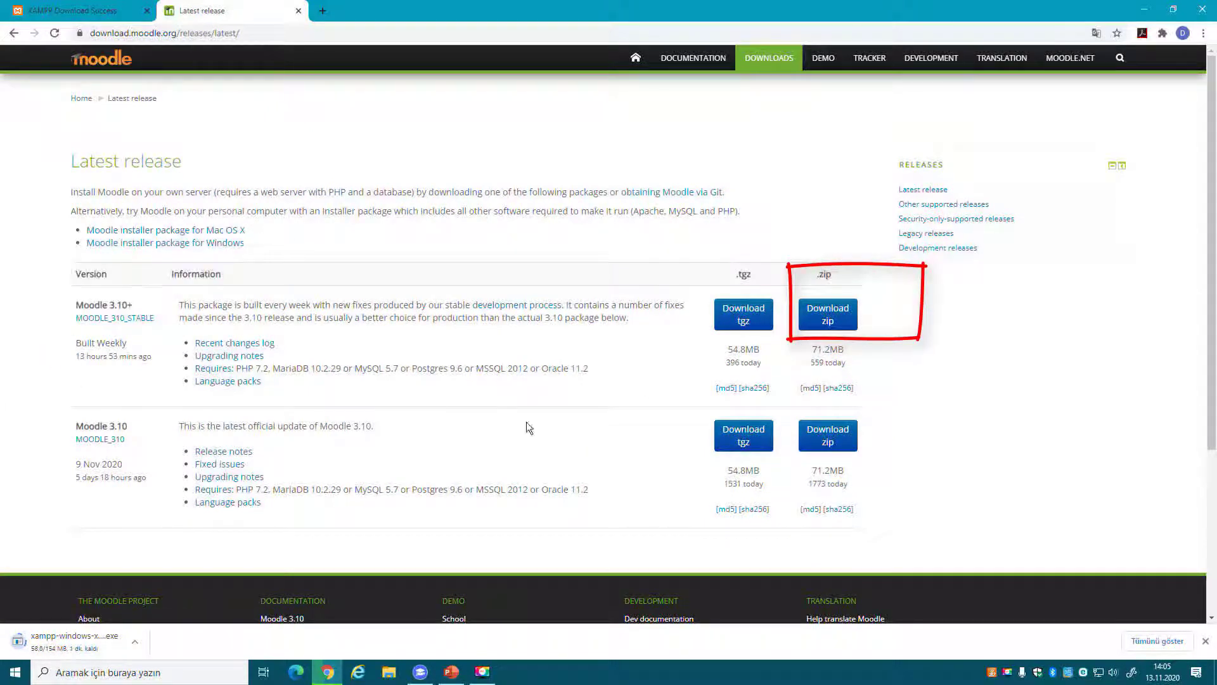
pyautogui.click(847, 320)
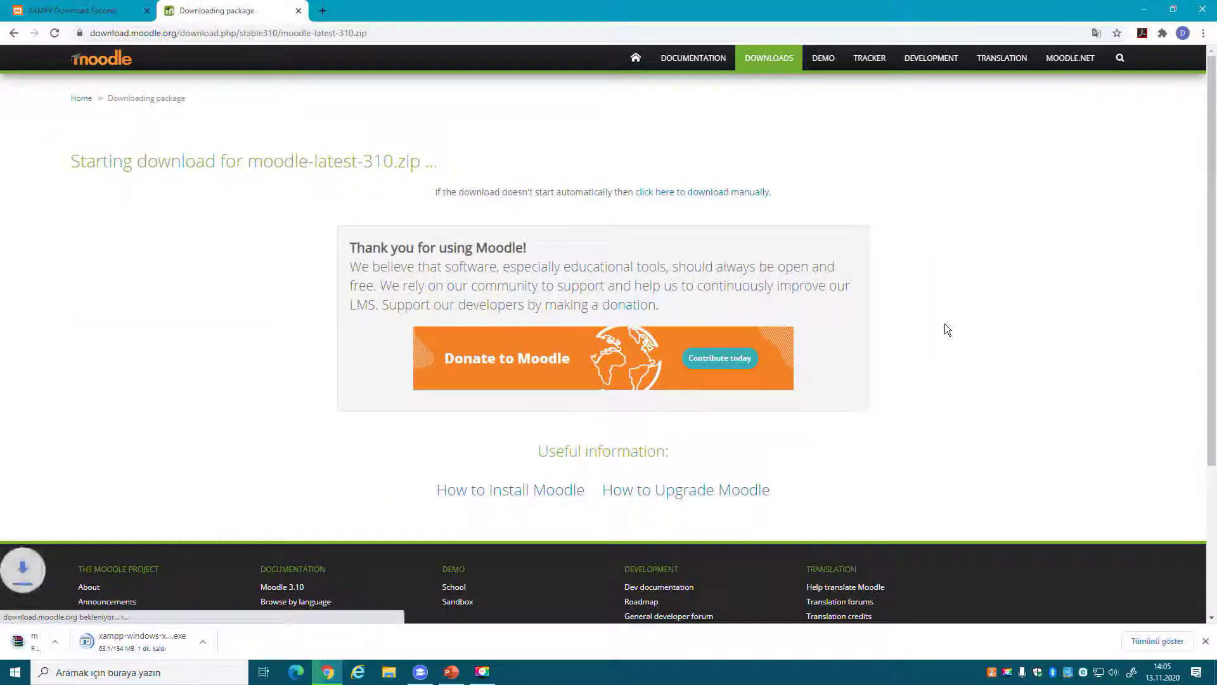
# Minimize Chrome and PowerPoint, then open the yazılım folder from the desktop.
pyautogui.click(1141, 11)
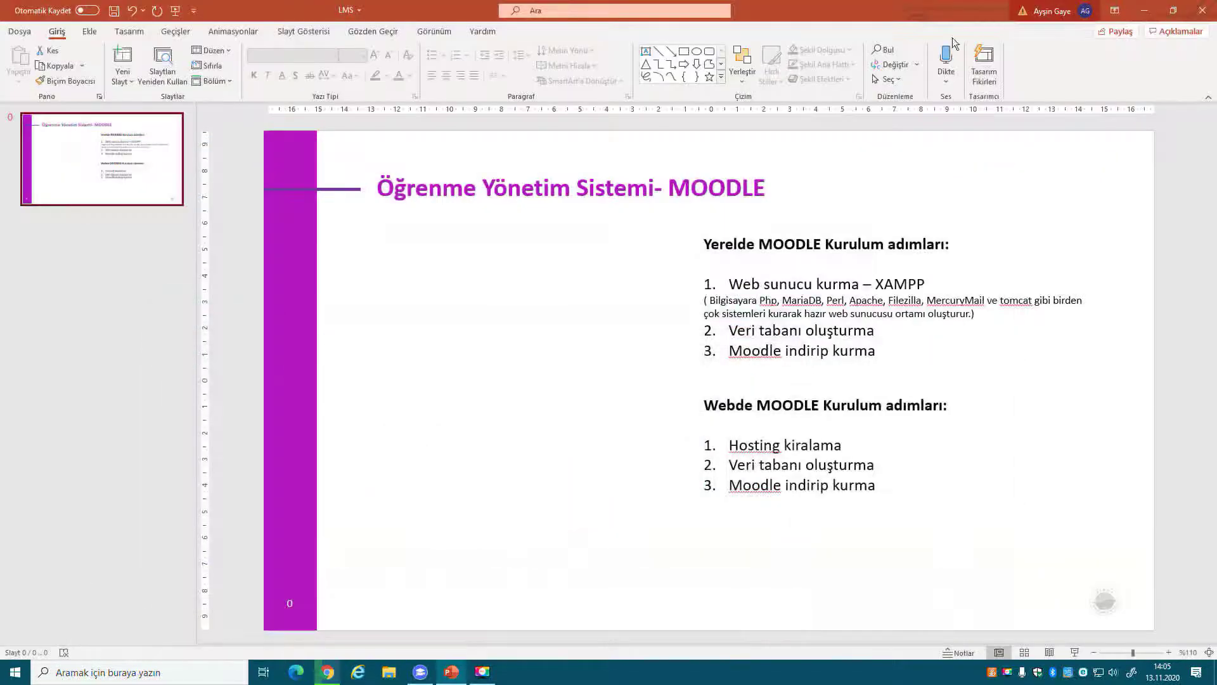
pyautogui.click(1144, 9)
pyautogui.doubleClick(212, 76)
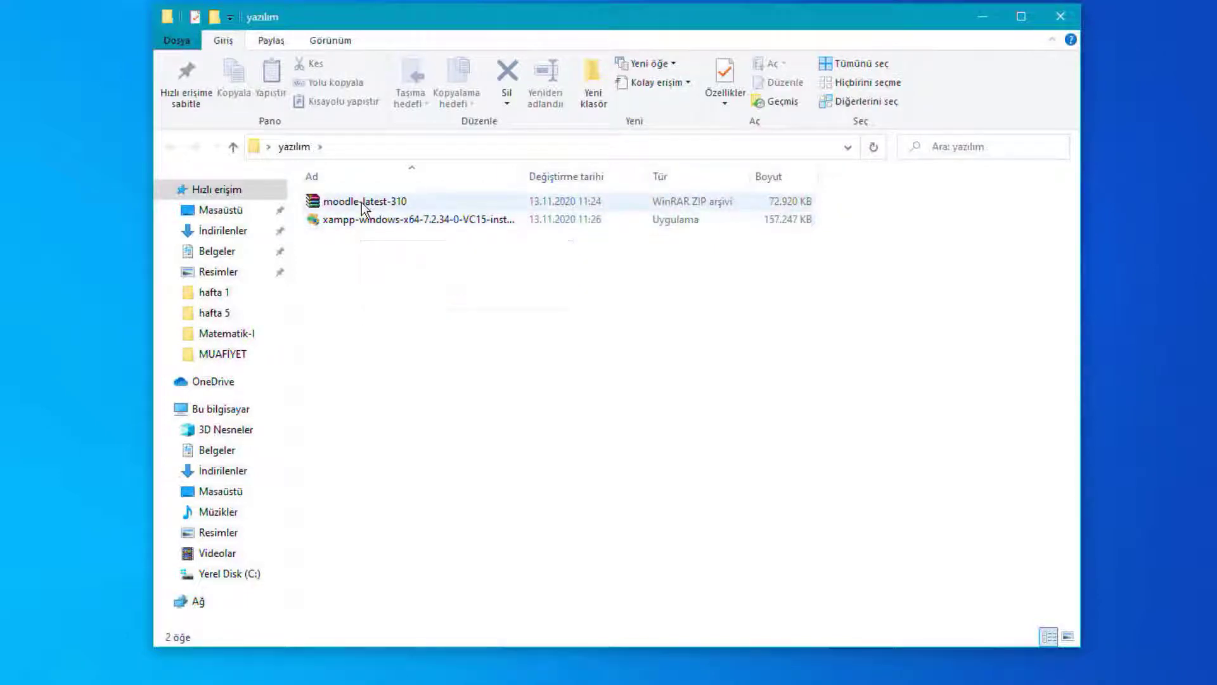
# Extract the moodle-latest-310 archive in WinRAR to the Desktop (Masaüstü).
pyautogui.doubleClick(363, 203)
pyautogui.moveTo(294, 203); pyautogui.dragTo(710, 47)
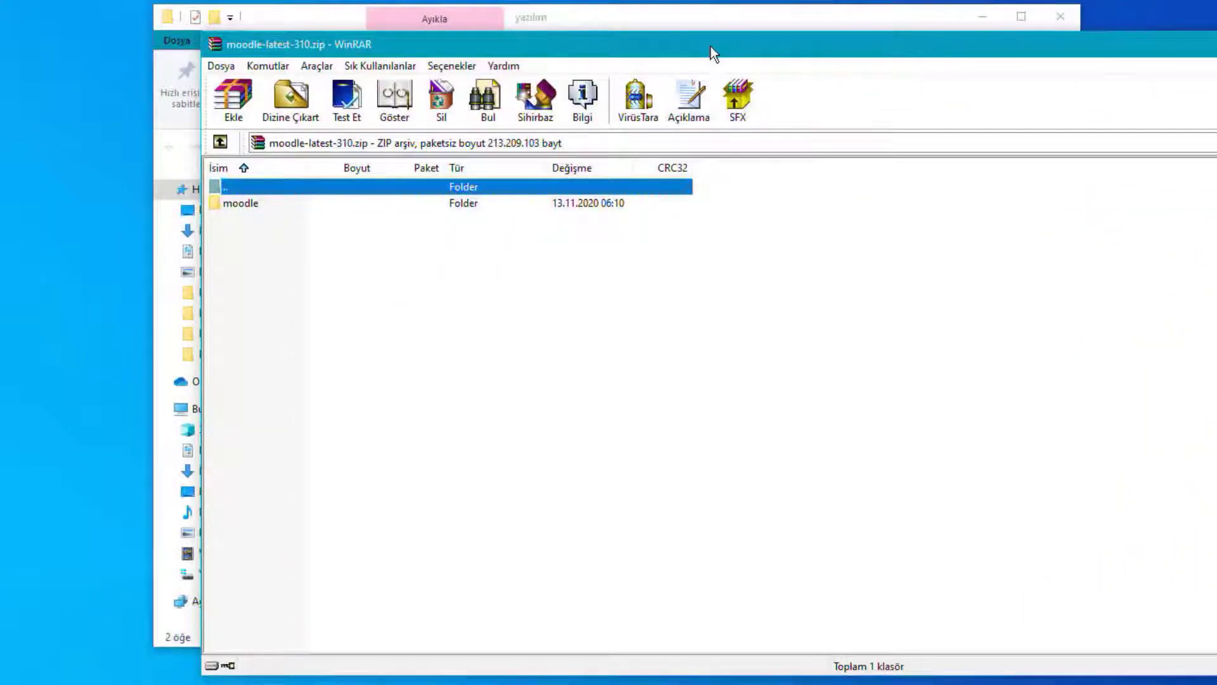
pyautogui.click(290, 98)
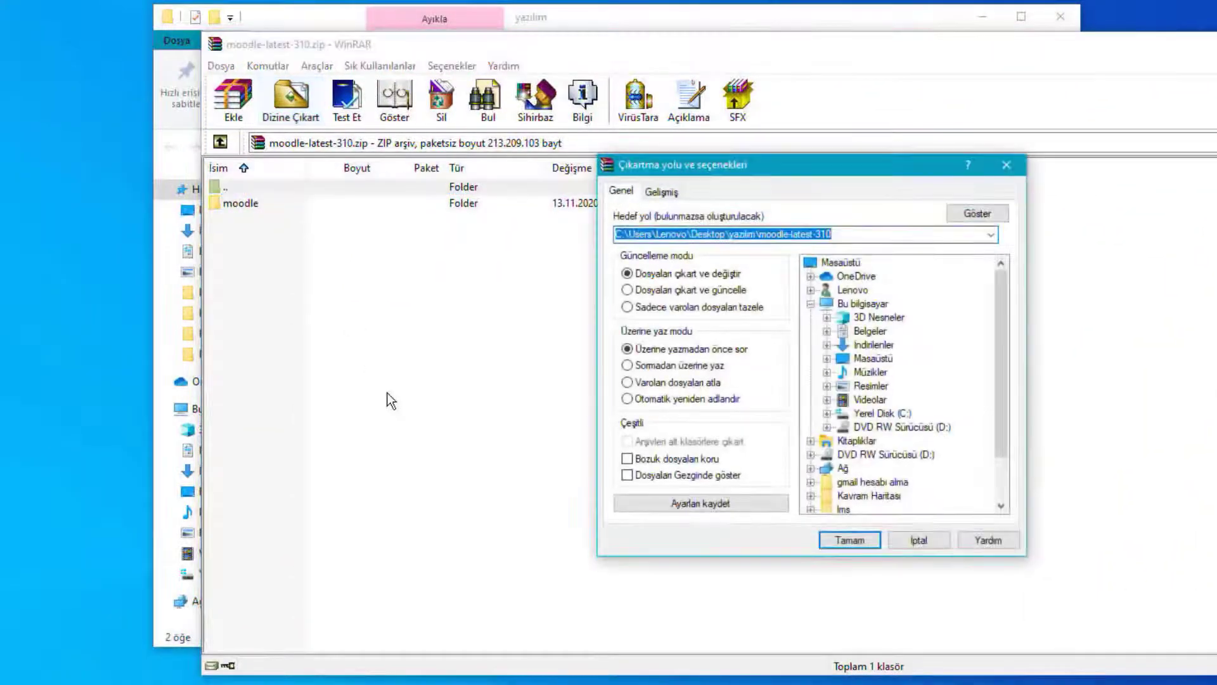
pyautogui.click(851, 265)
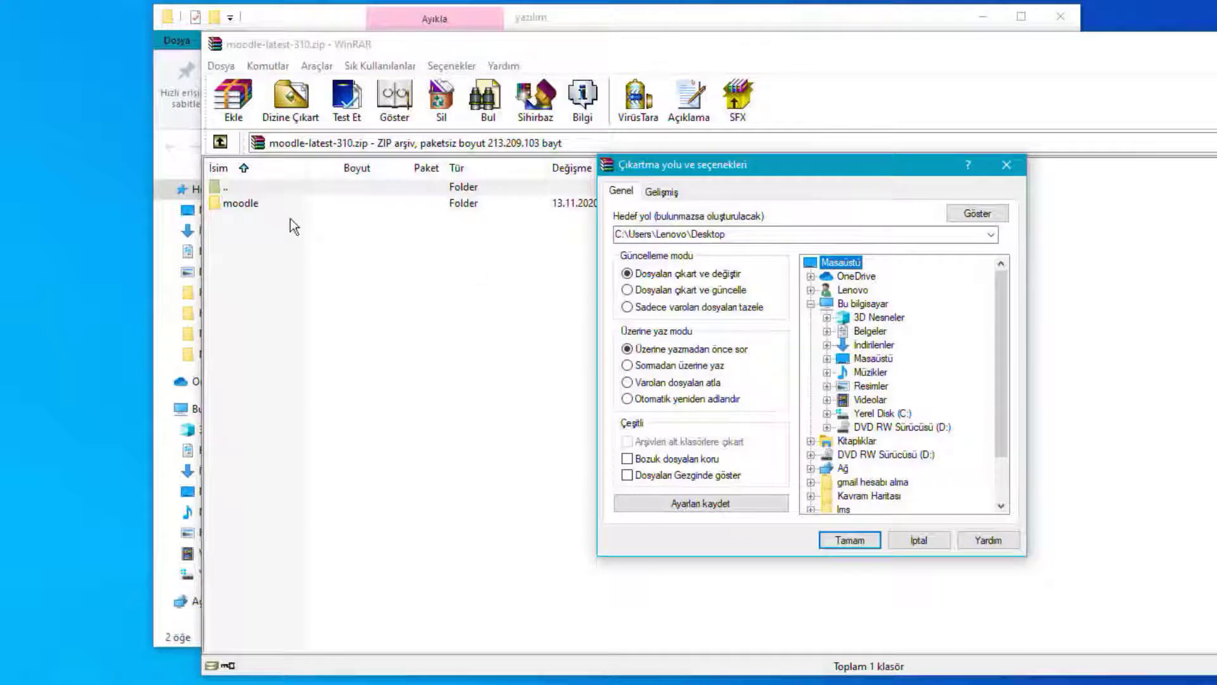
pyautogui.click(868, 540)
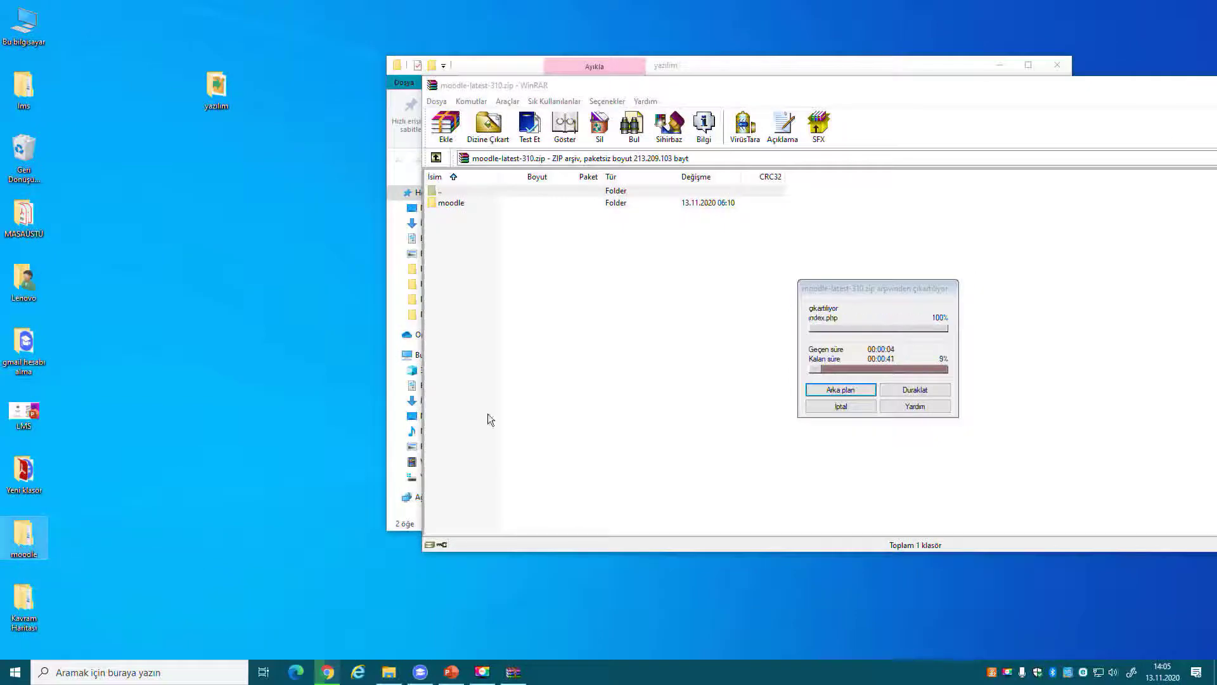
# Move WinRAR aside, widen the yazılım window and select the XAMPP installer.
pyautogui.moveTo(1155, 105); pyautogui.dragTo(934, 306)
pyautogui.click(974, 277)
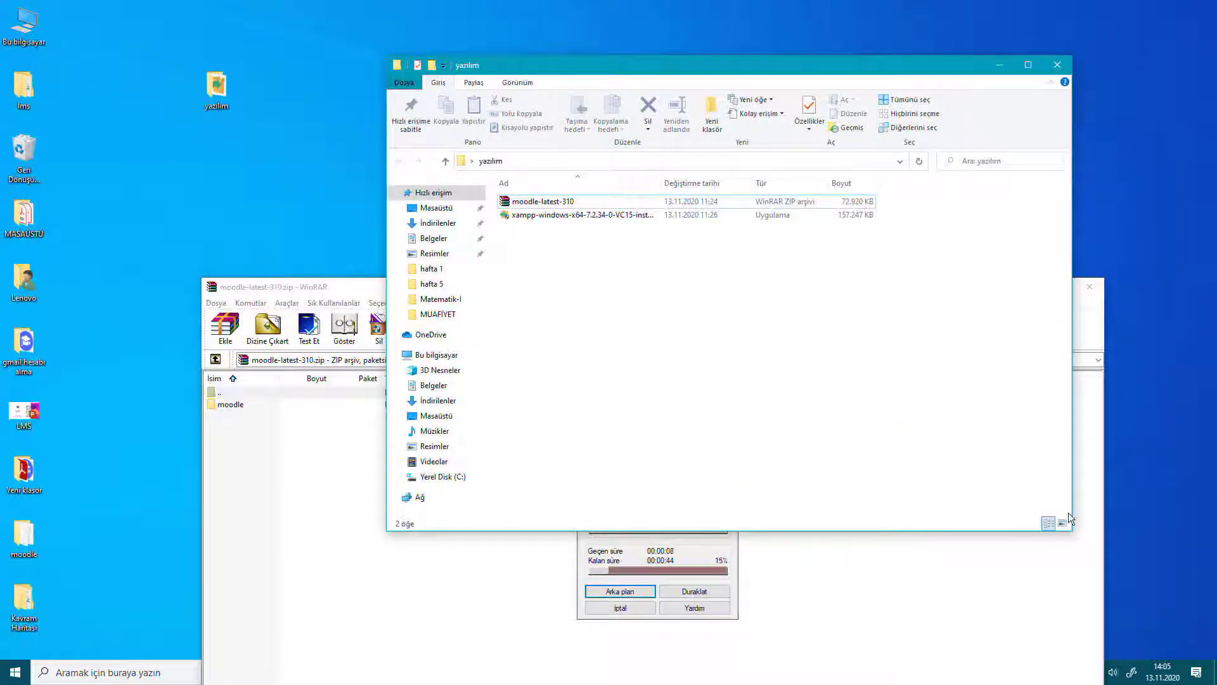
pyautogui.moveTo(1072, 508); pyautogui.dragTo(1212, 510)
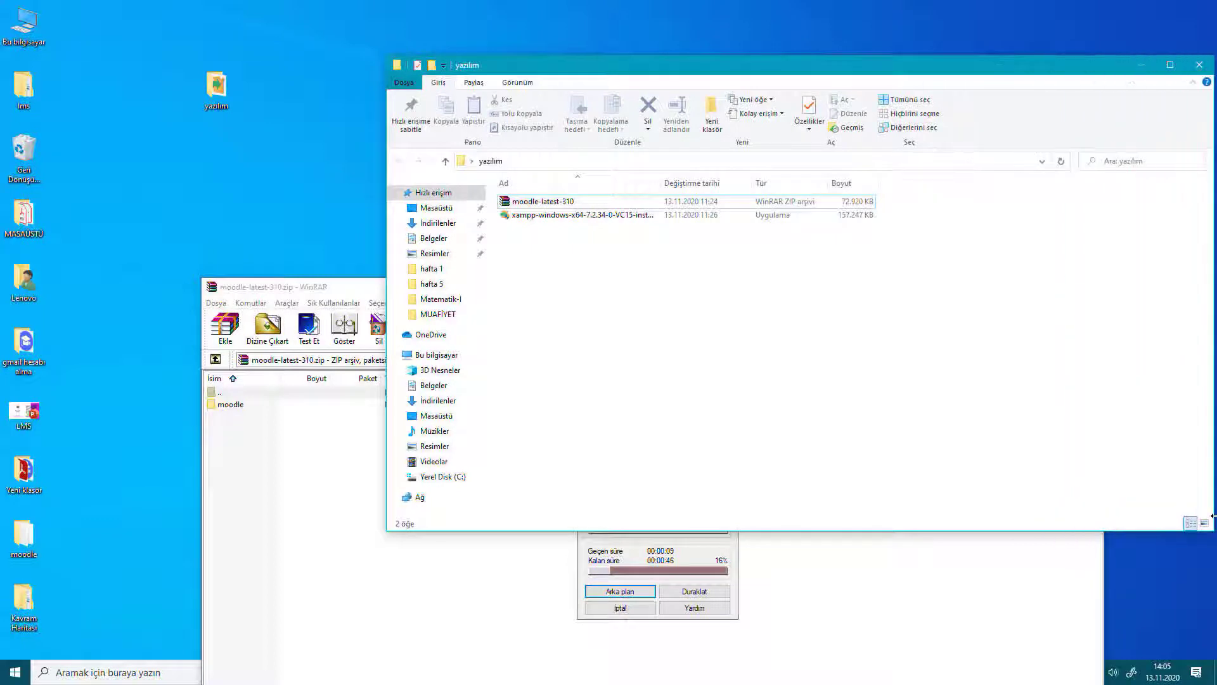
pyautogui.click(549, 218)
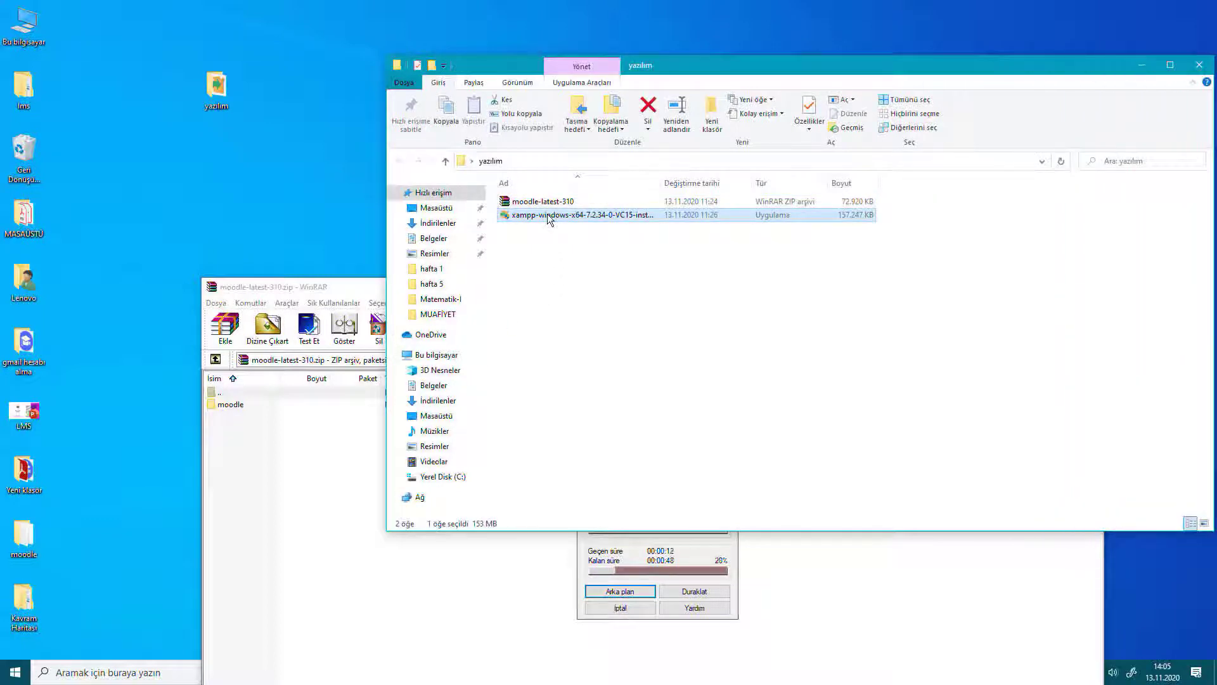
# Run the XAMPP installer, keeping all components and the C:\Users\Lenovo\Desktop\xampp folder.
pyautogui.doubleClick(549, 215)
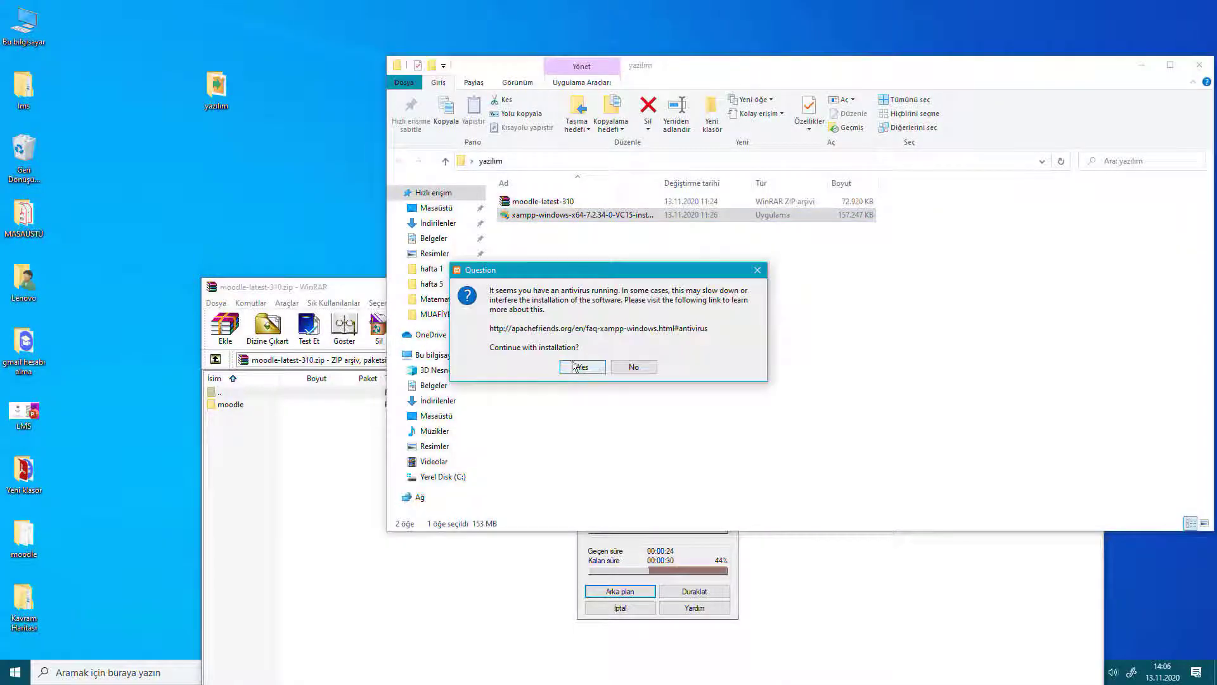
pyautogui.click(582, 366)
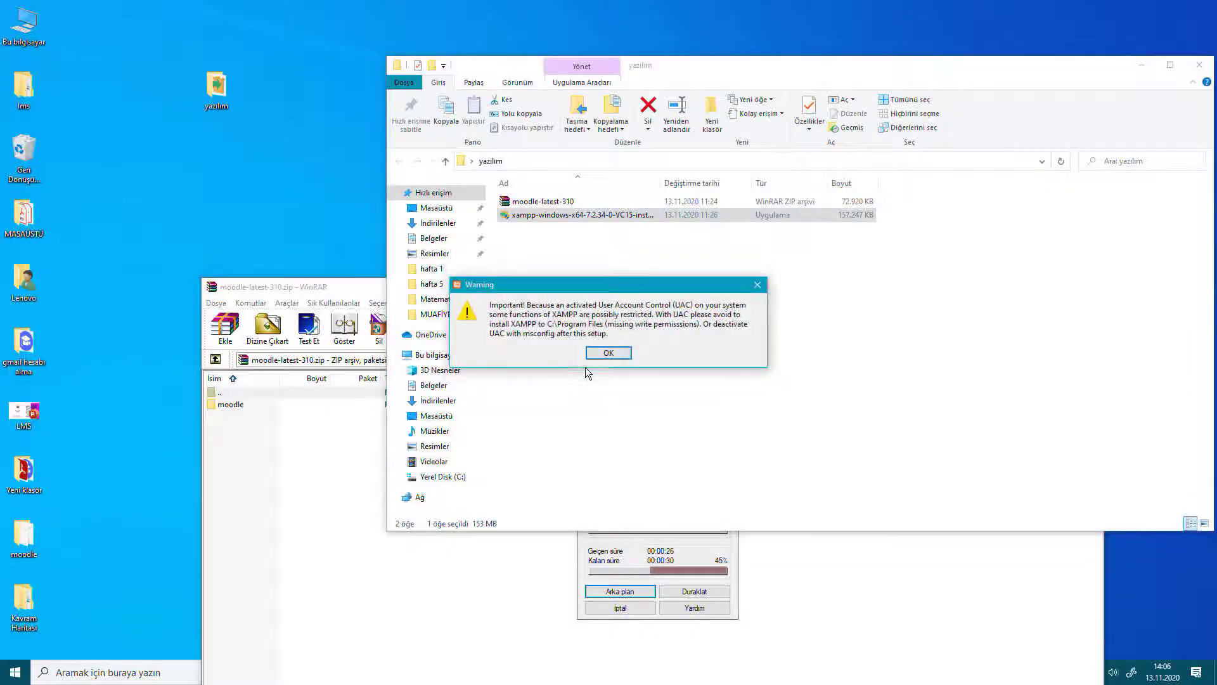
pyautogui.click(618, 352)
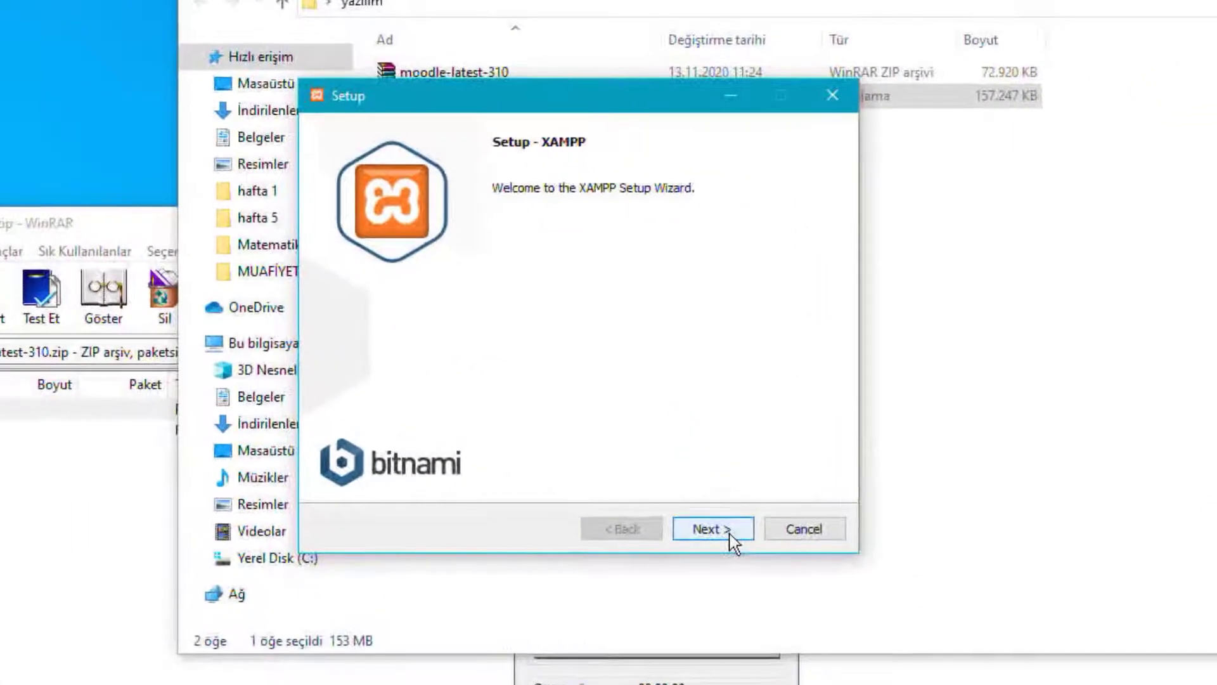
pyautogui.click(697, 463)
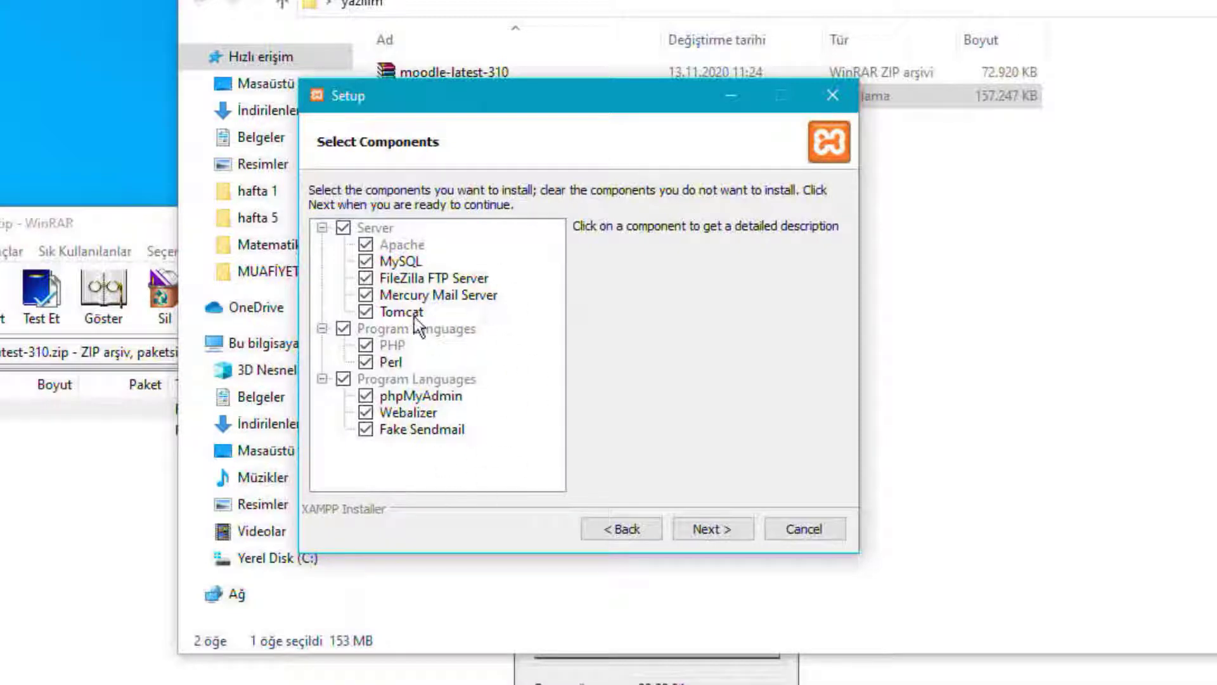
pyautogui.click(711, 535)
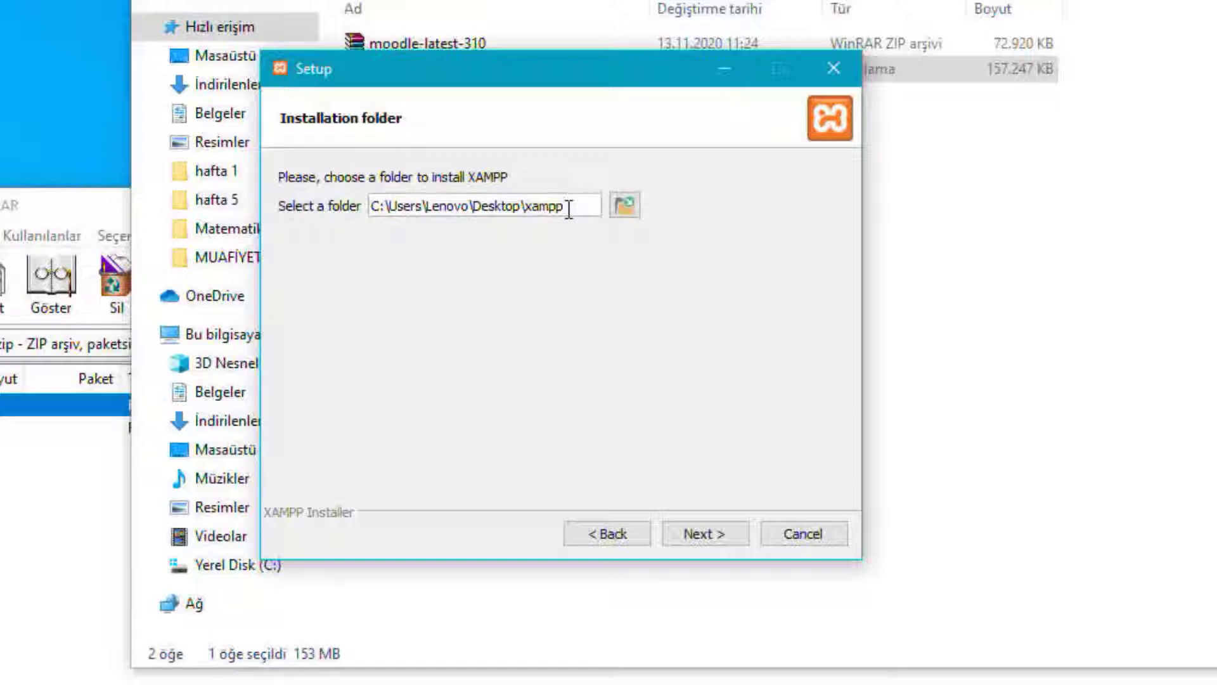
pyautogui.click(721, 535)
# Choose English as the language, untick the Bitnami option, and begin installing.
pyautogui.click(418, 204)
pyautogui.click(374, 222)
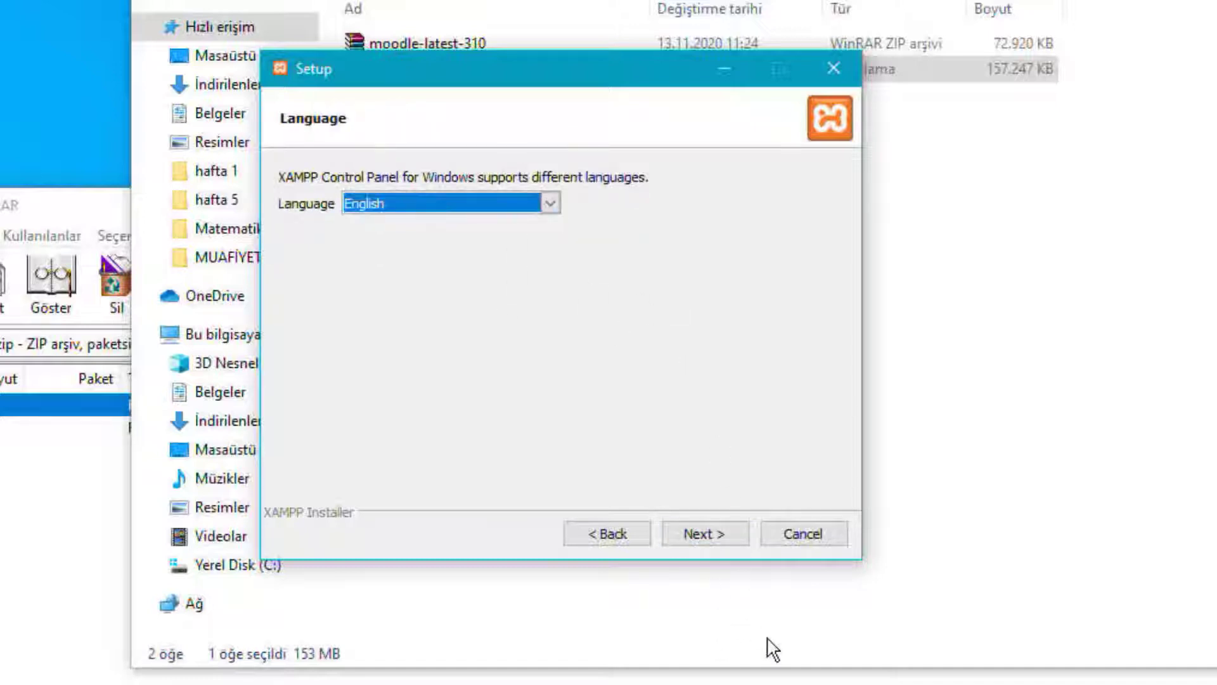
pyautogui.click(710, 533)
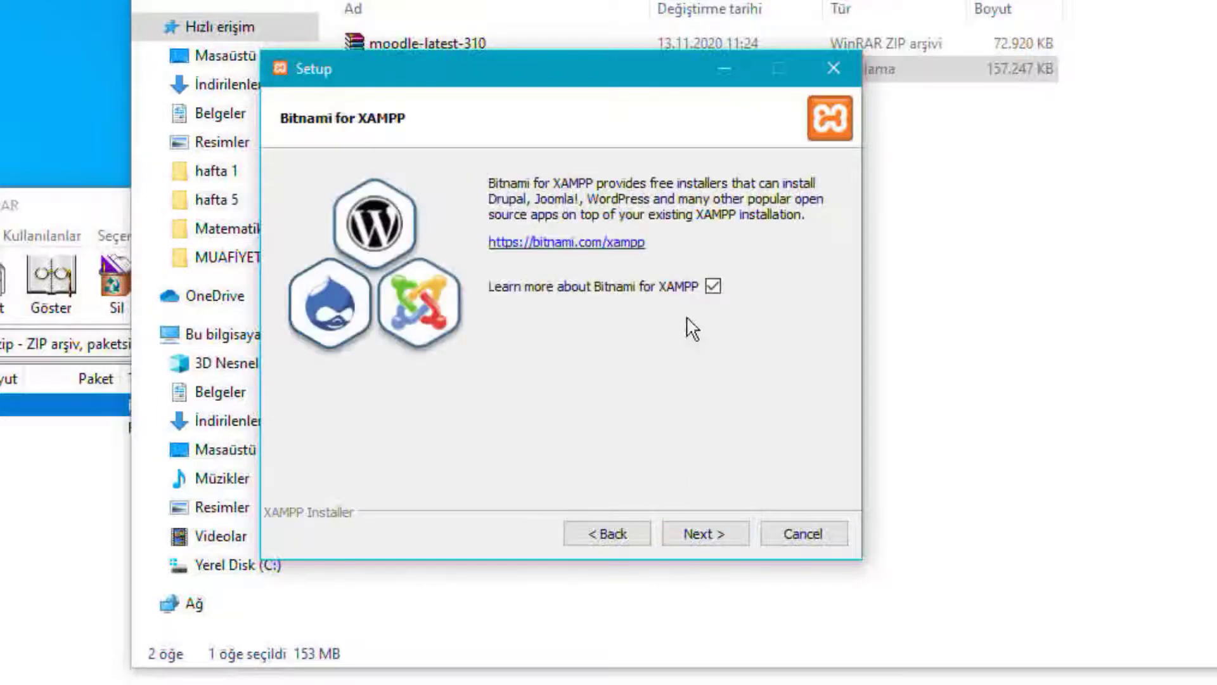
pyautogui.click(712, 286)
pyautogui.click(708, 529)
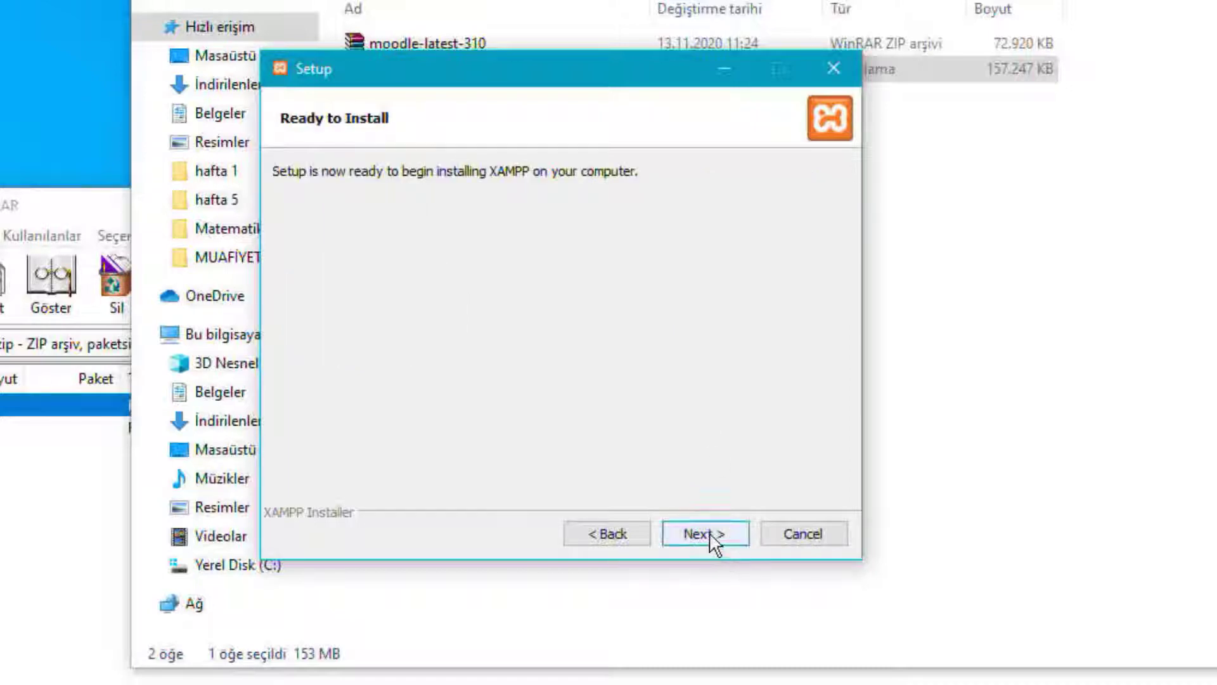
pyautogui.click(709, 532)
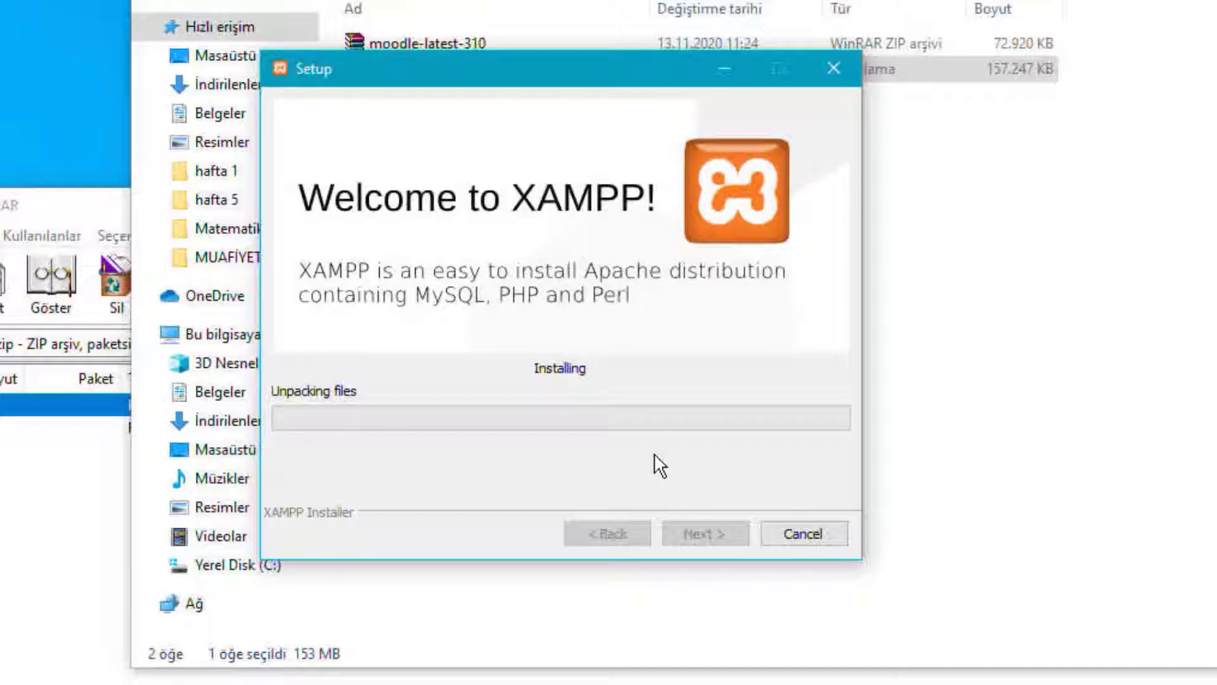
# Move the XAMPP Setup window aside while the installation finishes.
pyautogui.moveTo(569, 78); pyautogui.dragTo(726, 20)
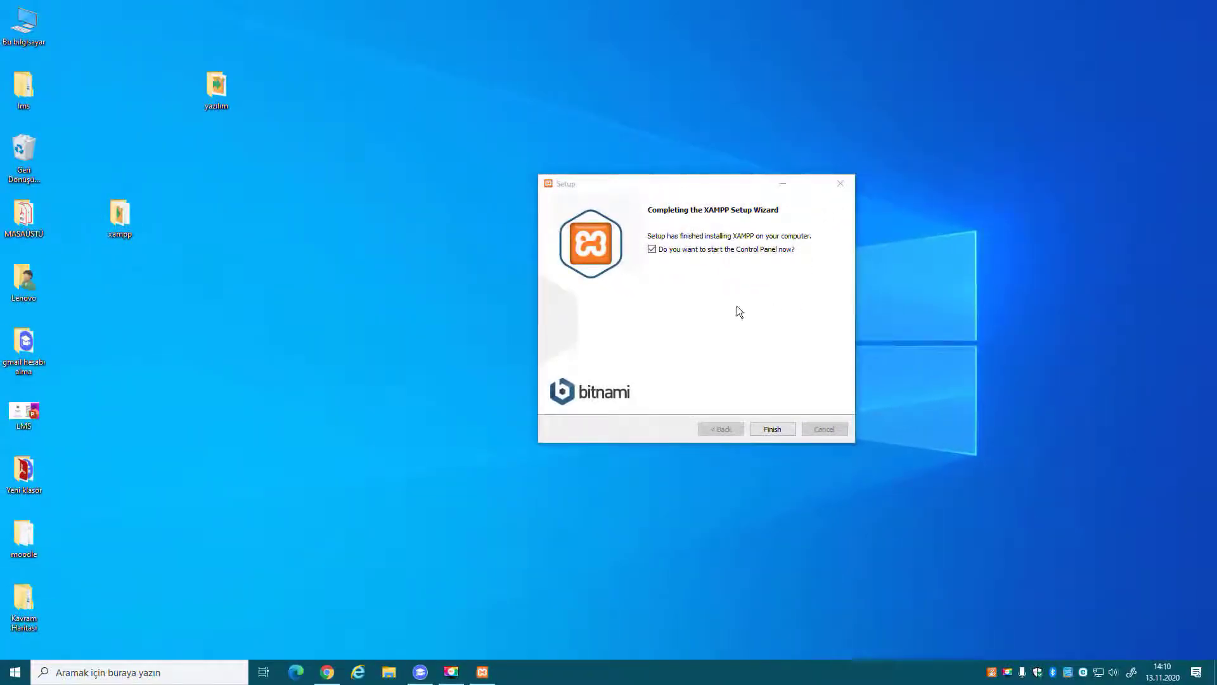
# Start Apache and MySQL in the XAMPP Control Panel, allowing both through the firewall, then hide it to the tray.
pyautogui.click(752, 428)
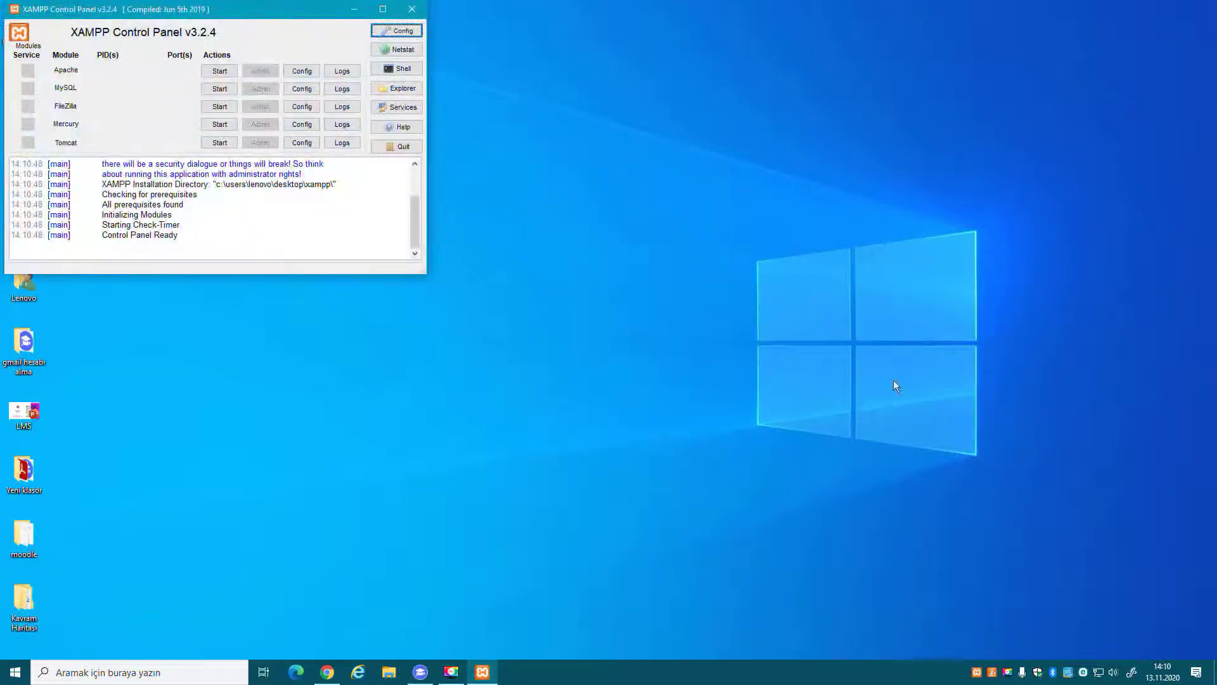
pyautogui.click(294, 20)
pyautogui.moveTo(293, 20); pyautogui.dragTo(602, 47)
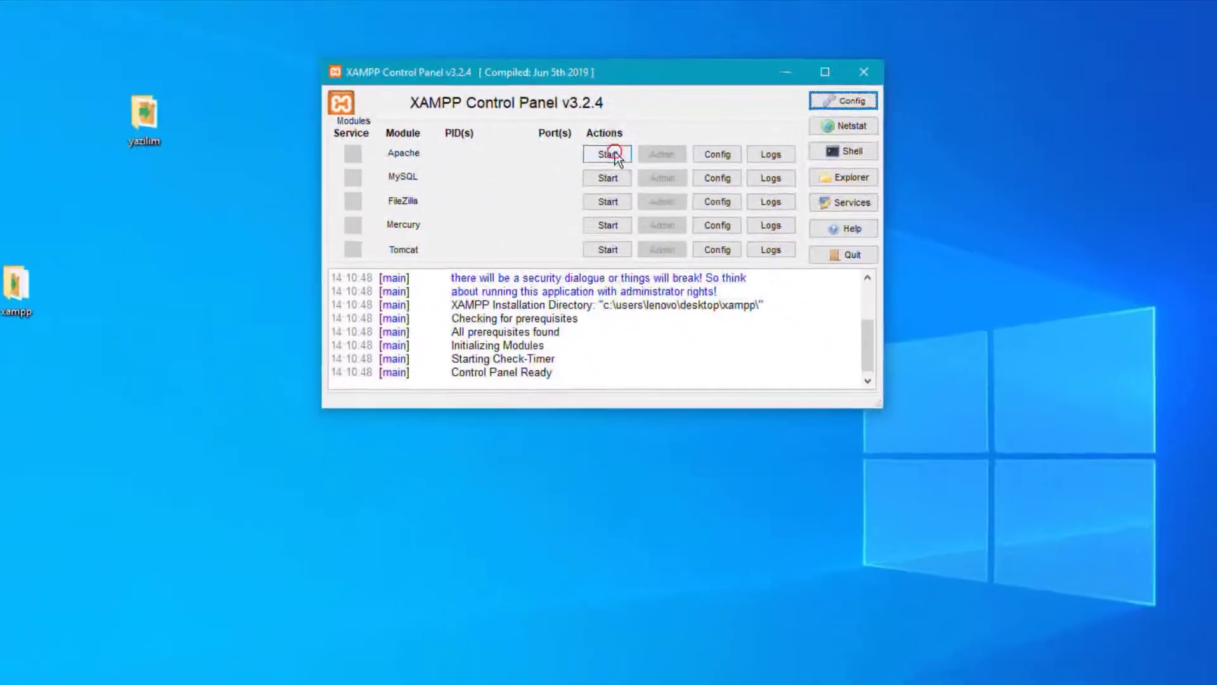
pyautogui.click(668, 239)
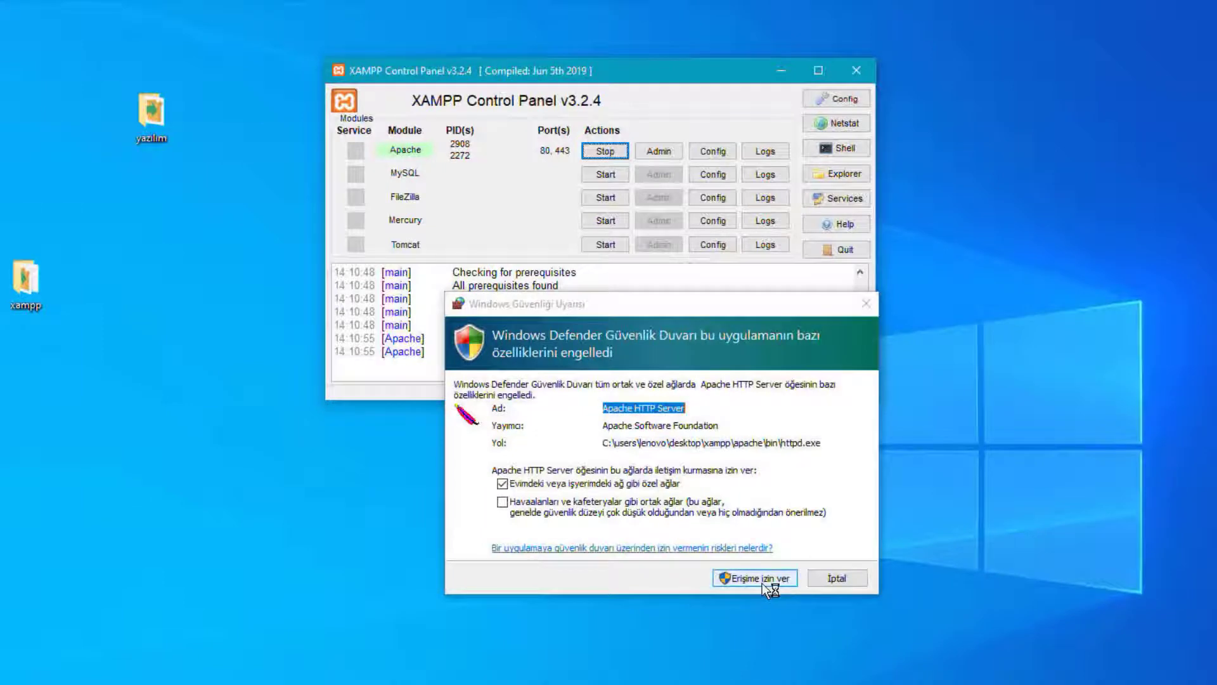
pyautogui.click(764, 580)
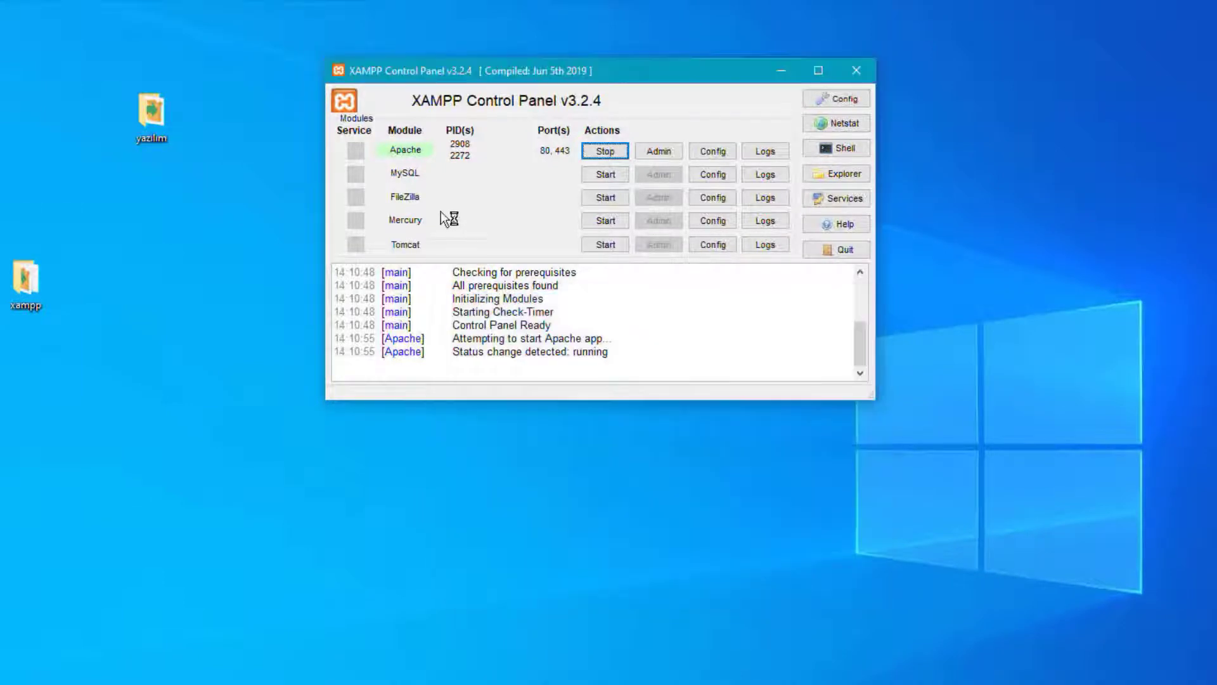
pyautogui.click(606, 175)
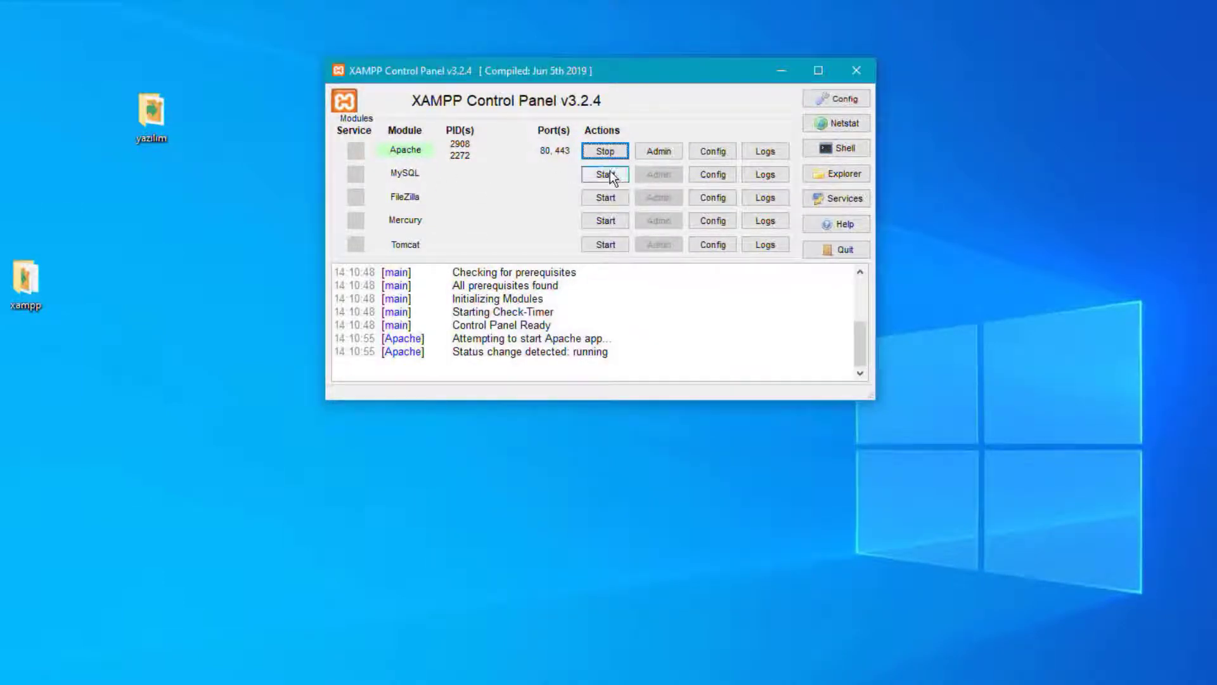
pyautogui.click(770, 578)
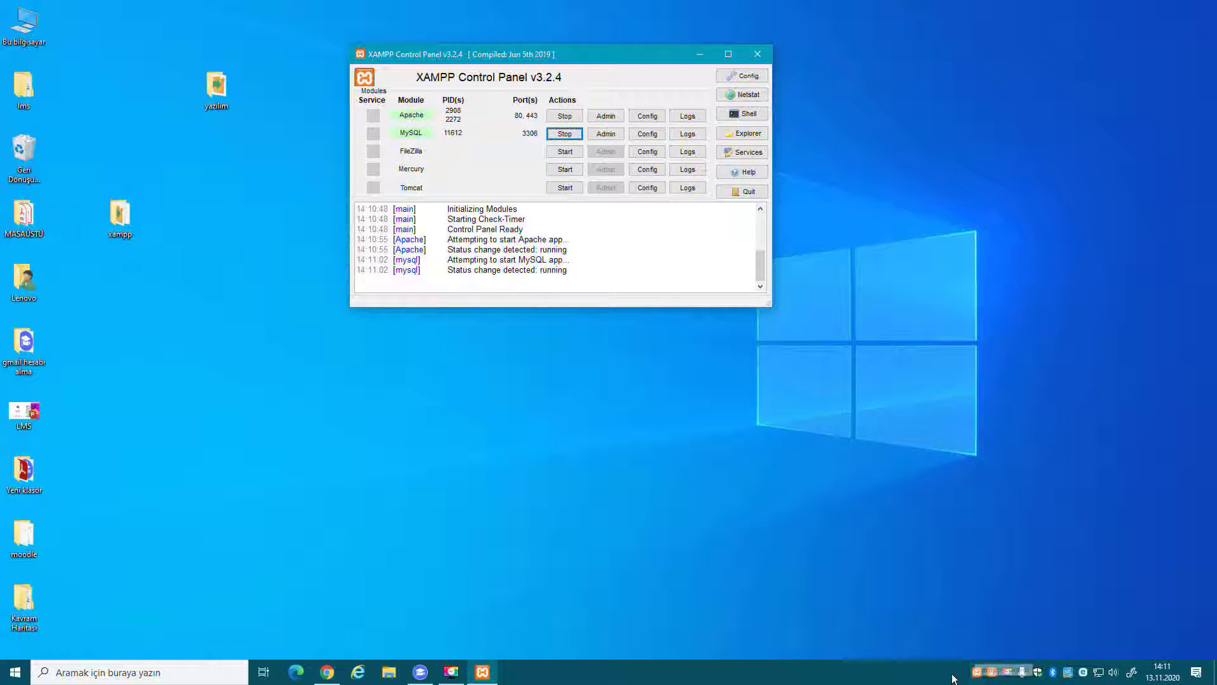
pyautogui.click(768, 50)
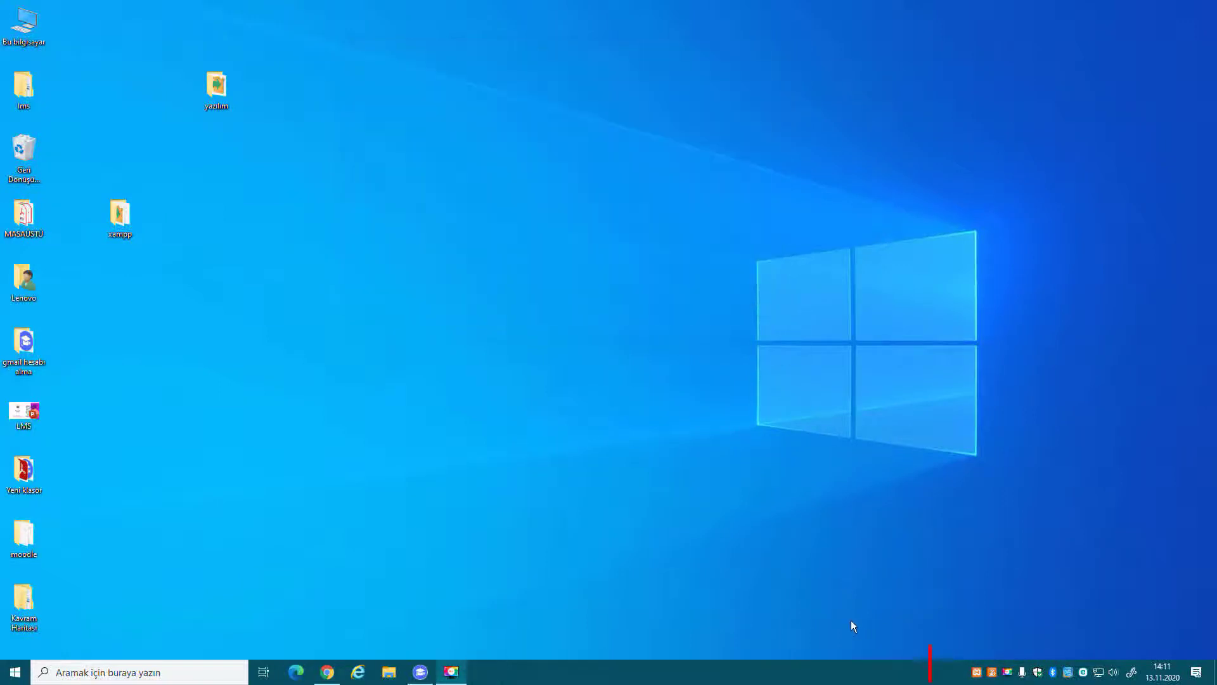
# Bring back the XAMPP Control Panel from the tray and tuck it out of view.
pyautogui.click(977, 673)
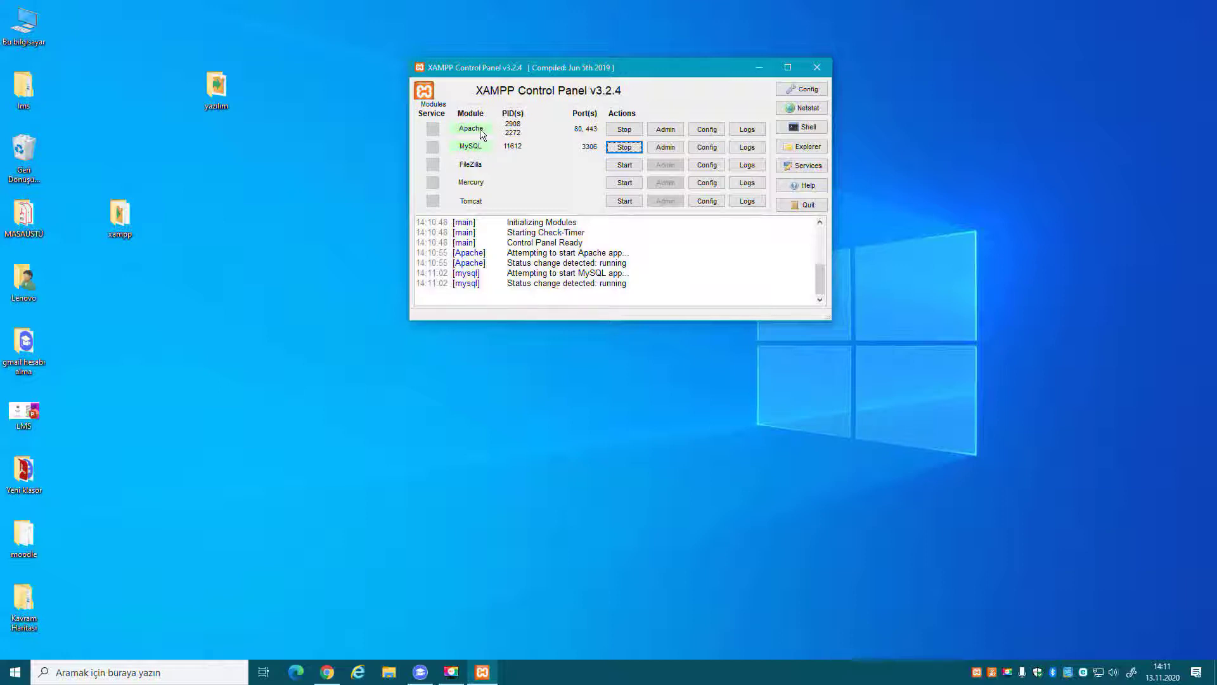
pyautogui.moveTo(550, 69); pyautogui.dragTo(616, 82)
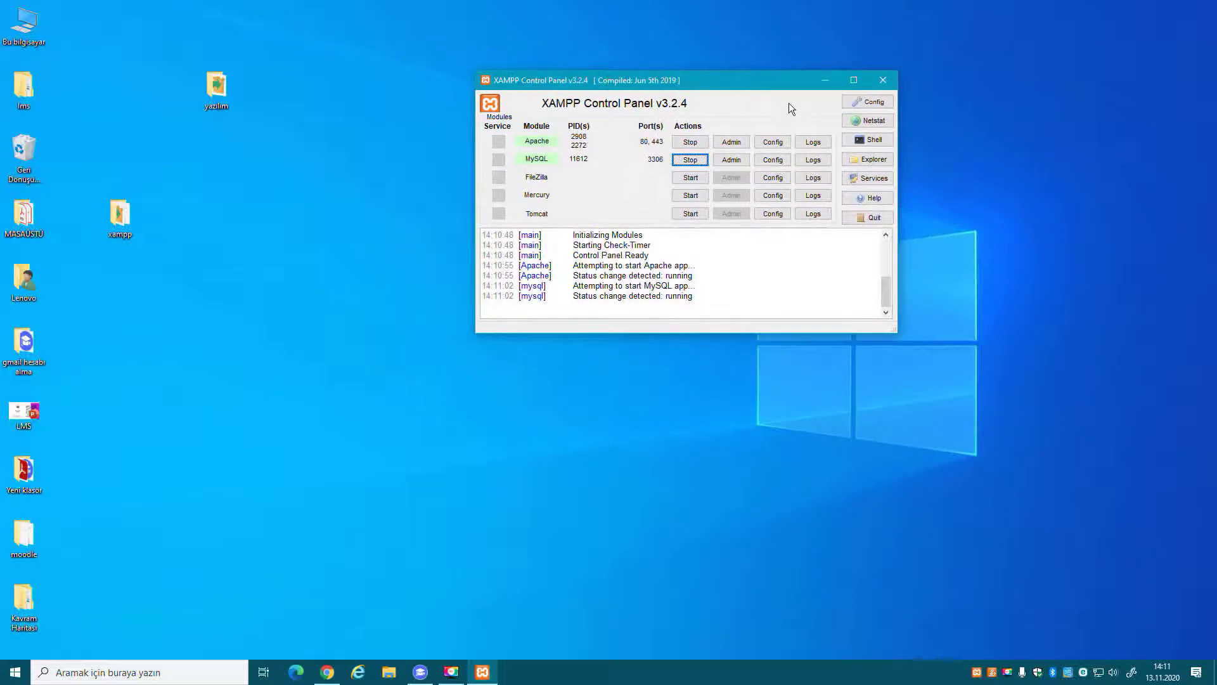
pyautogui.click(825, 80)
# Arrange the xampp and moodle folders along the top of the desktop, yazılım in the left column.
pyautogui.moveTo(118, 232); pyautogui.dragTo(504, 104)
pyautogui.moveTo(20, 539); pyautogui.dragTo(589, 163)
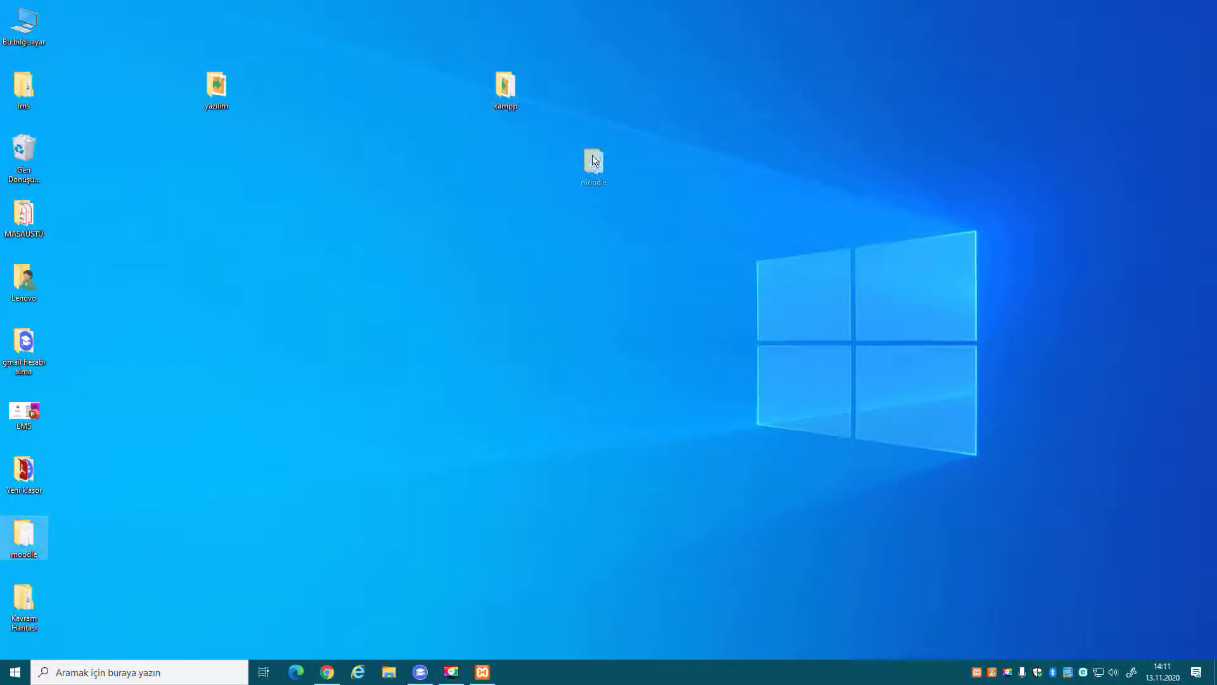
pyautogui.moveTo(586, 99); pyautogui.dragTo(587, 100)
pyautogui.moveTo(204, 93); pyautogui.dragTo(20, 531)
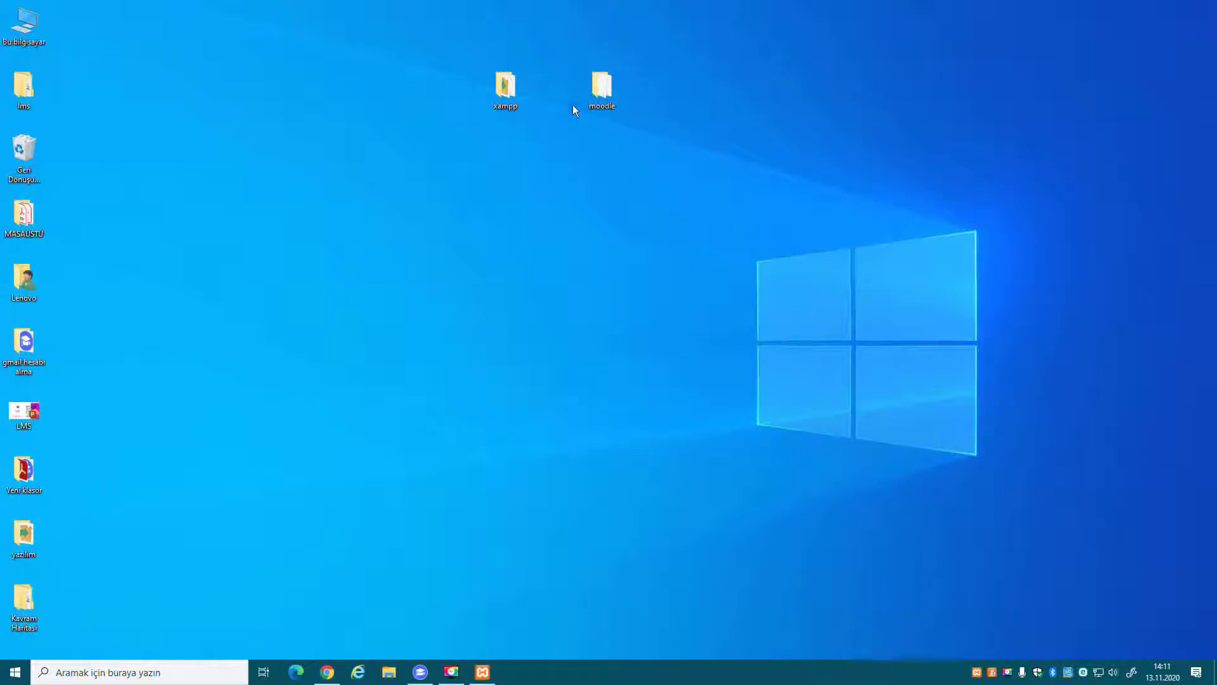
pyautogui.moveTo(508, 85); pyautogui.dragTo(295, 69)
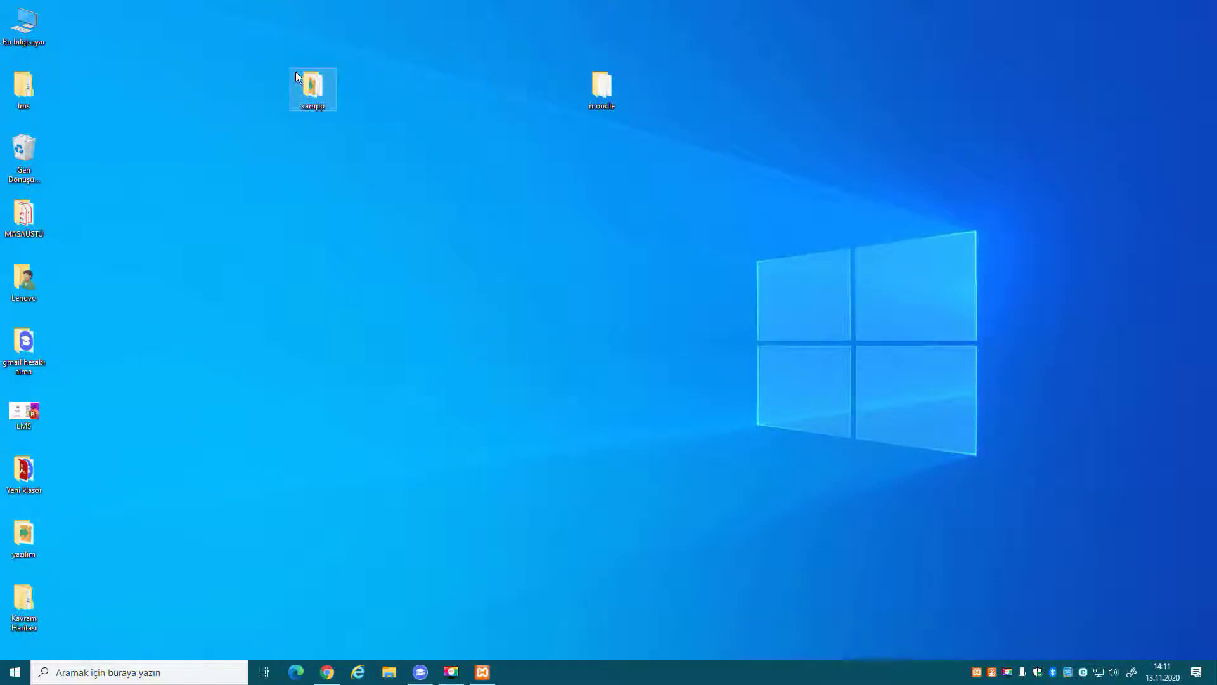
# Move the moodle desktop folder into xampp\htdocs.
pyautogui.doubleClick(316, 91)
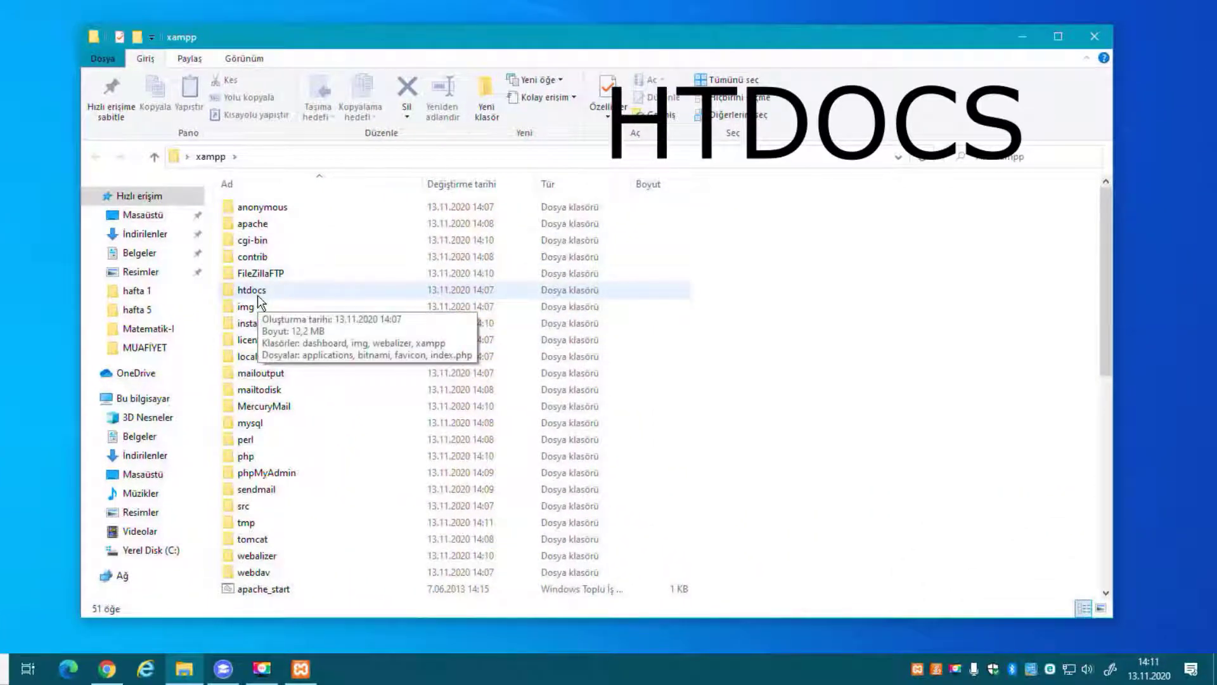
pyautogui.doubleClick(268, 289)
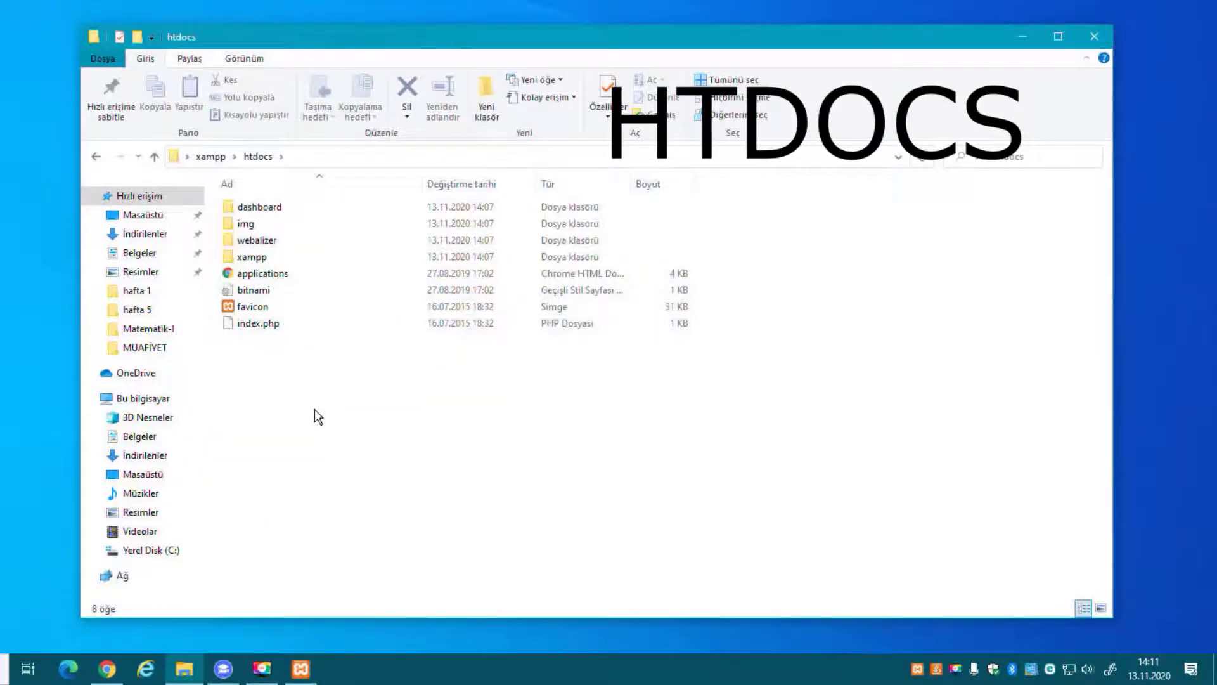
pyautogui.moveTo(567, 92); pyautogui.dragTo(413, 450)
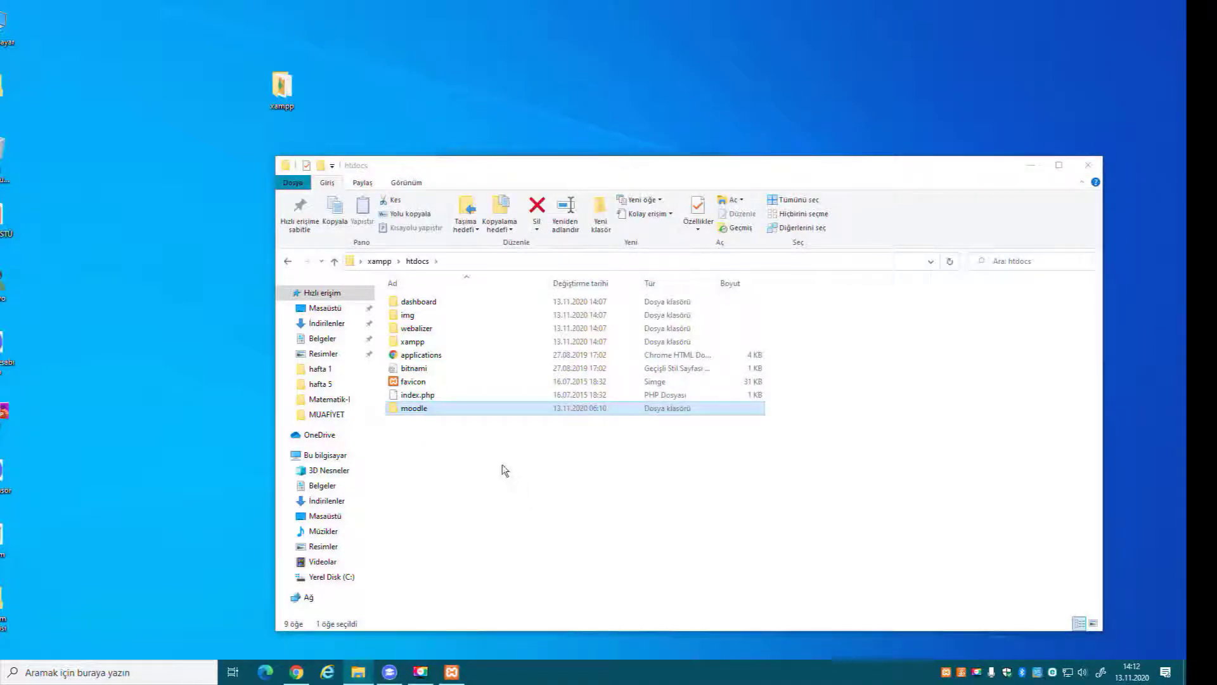
# Open the moodle folder inside htdocs to check its contents, then return to htdocs.
pyautogui.moveTo(529, 166); pyautogui.dragTo(592, 60)
pyautogui.click(503, 302)
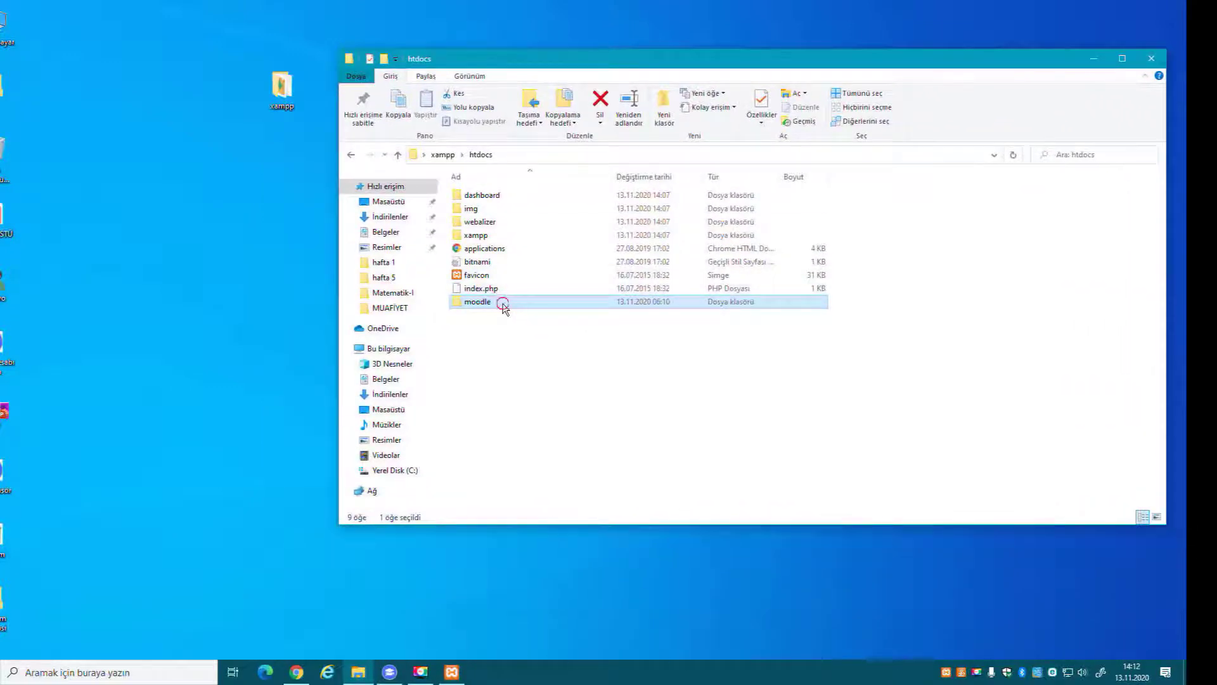
pyautogui.doubleClick(503, 303)
pyautogui.click(398, 154)
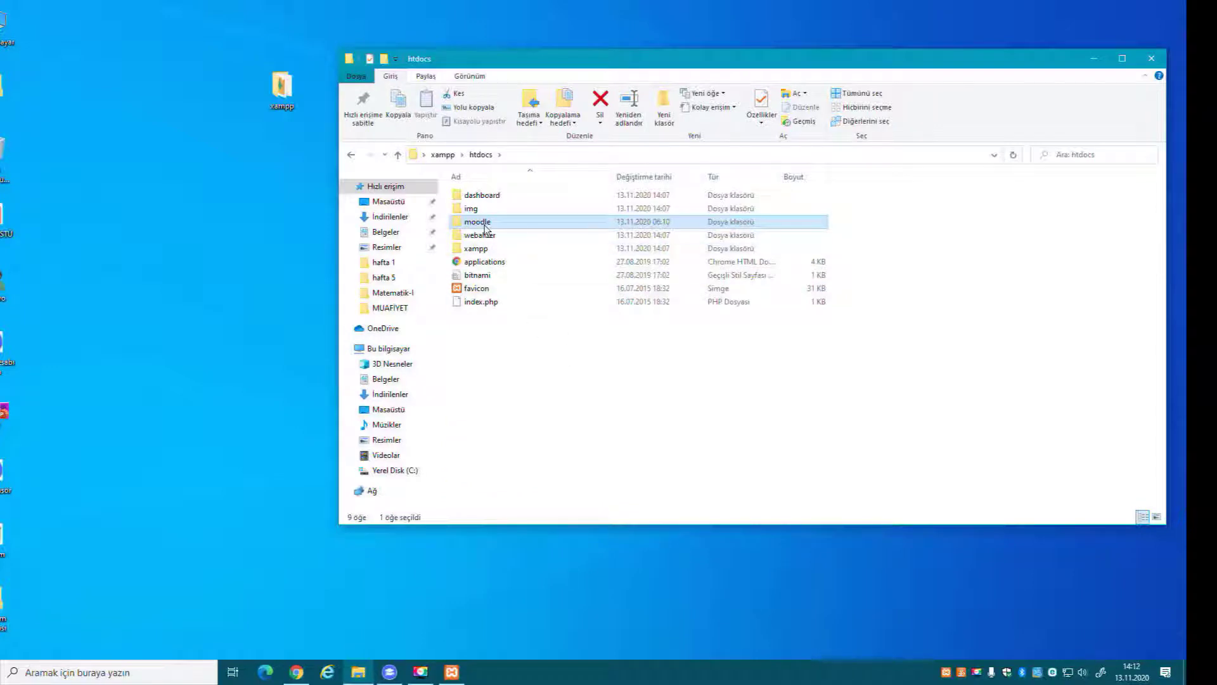
pyautogui.moveTo(485, 228)
pyautogui.moveTo(519, 60); pyautogui.dragTo(513, 115)
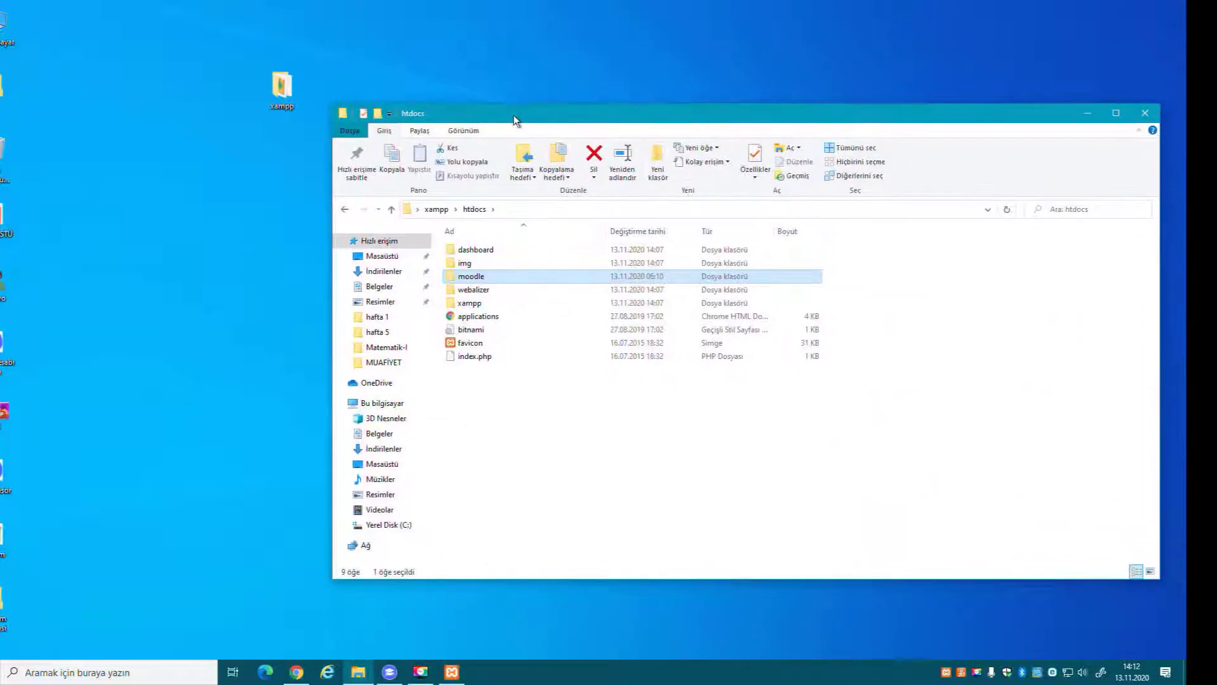
# Close the htdocs window and shift the xampp desktop icon further left.
pyautogui.click(1144, 113)
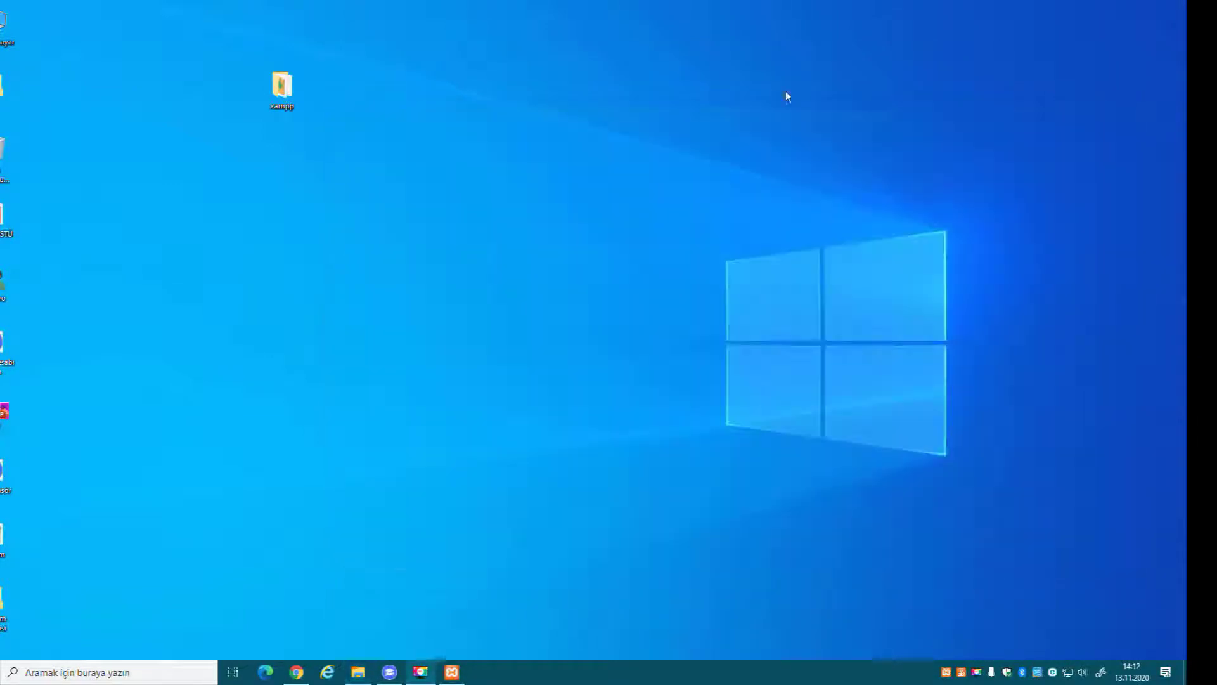
pyautogui.moveTo(289, 81); pyautogui.dragTo(201, 58)
pyautogui.click(389, 100)
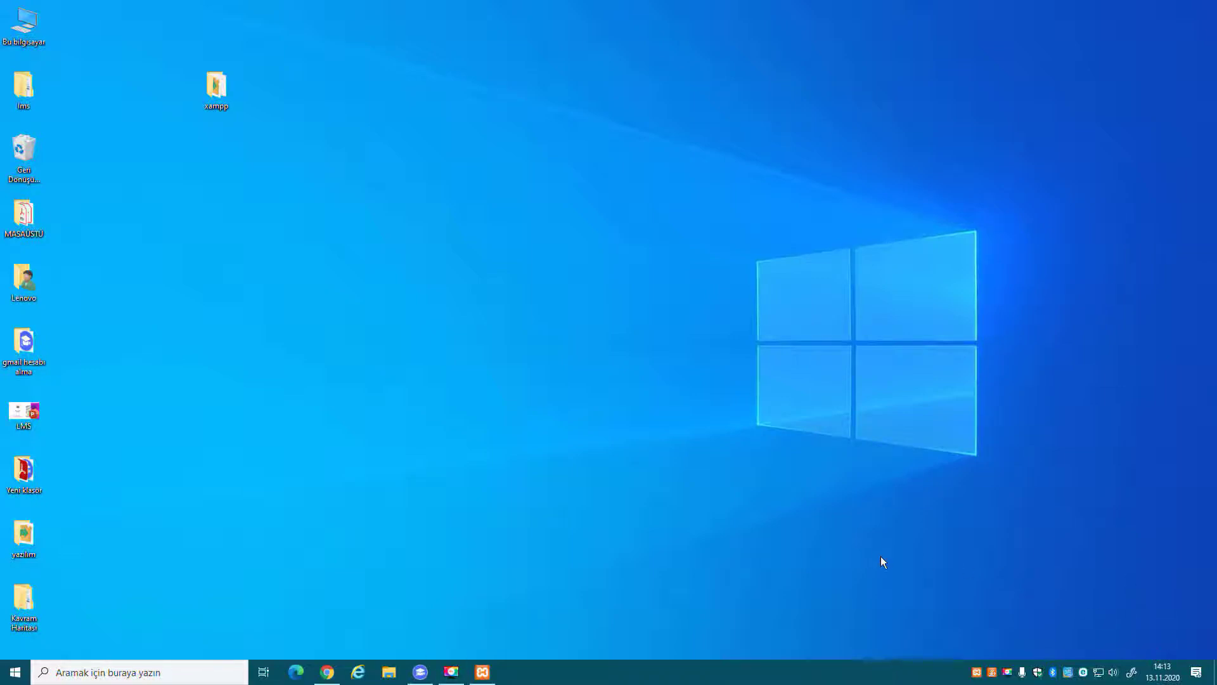
pyautogui.moveTo(325, 678)
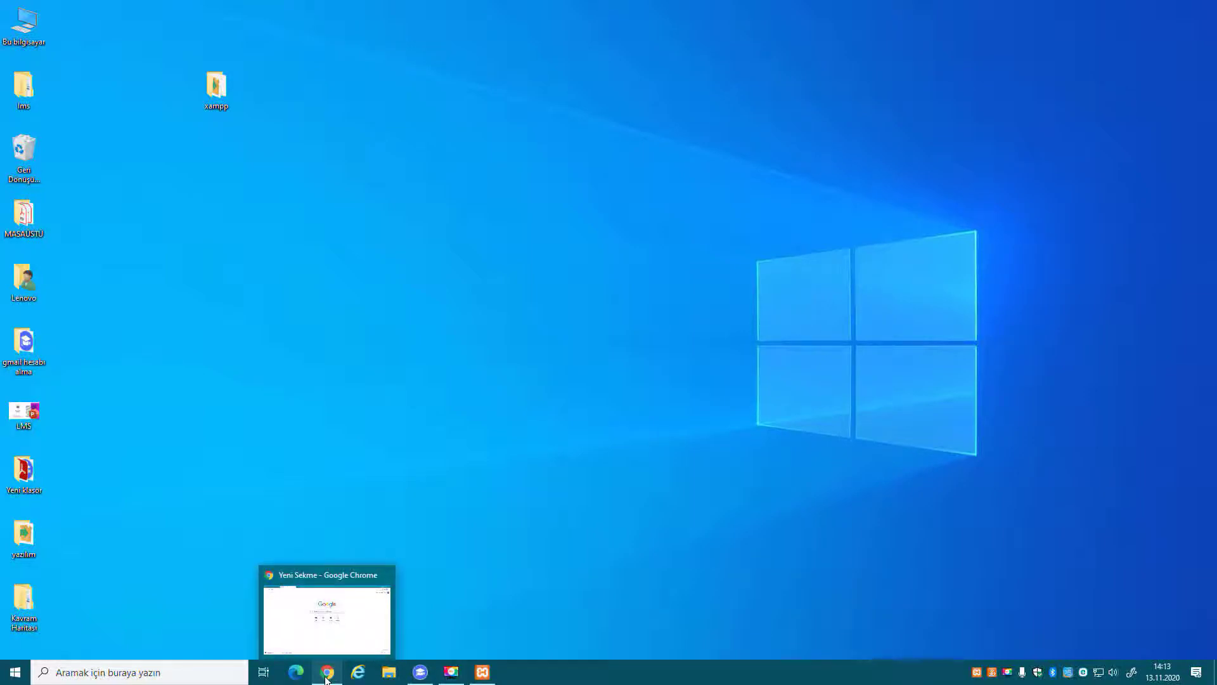
# Bring Chrome forward and go to localhost/phpmyadmin from the new tab.
pyautogui.click(326, 677)
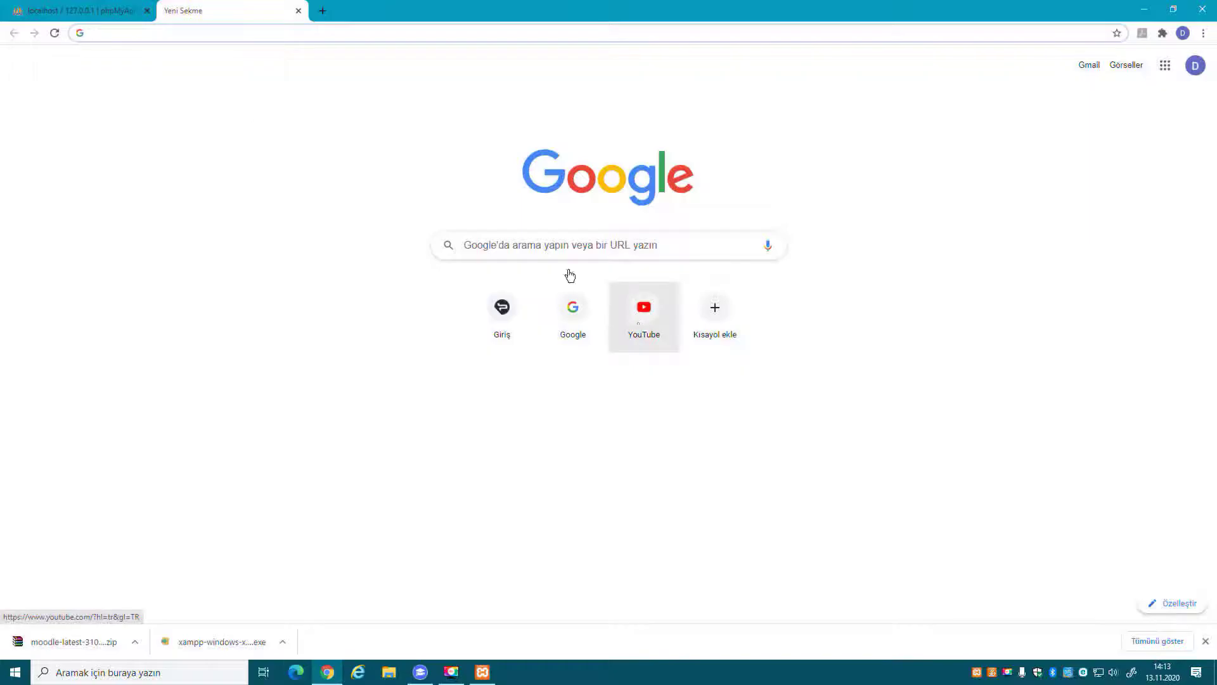
pyautogui.click(249, 32)
pyautogui.write('localhos')
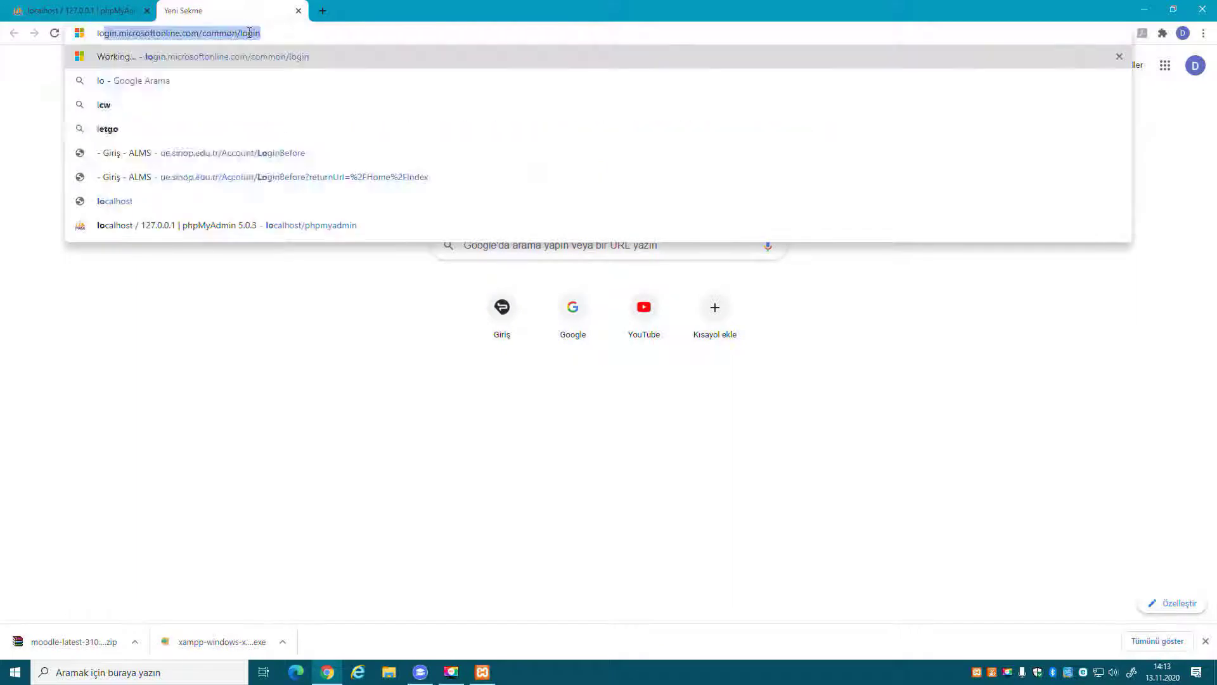
pyautogui.write('t')
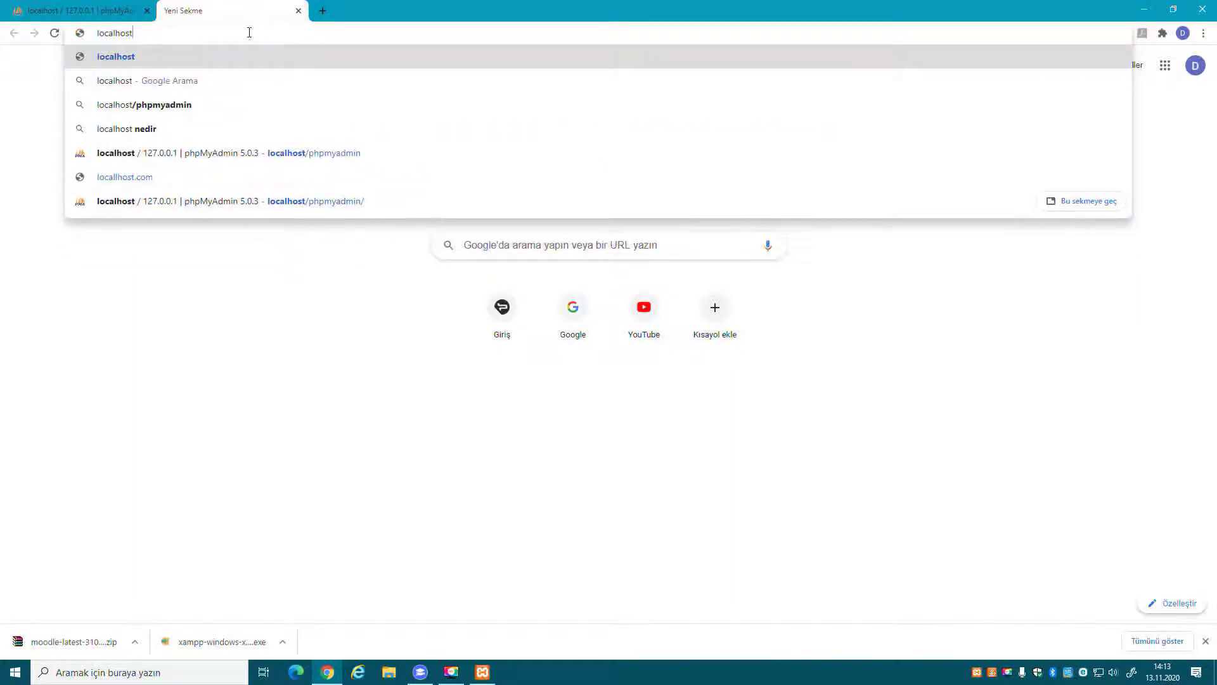
pyautogui.write('/')
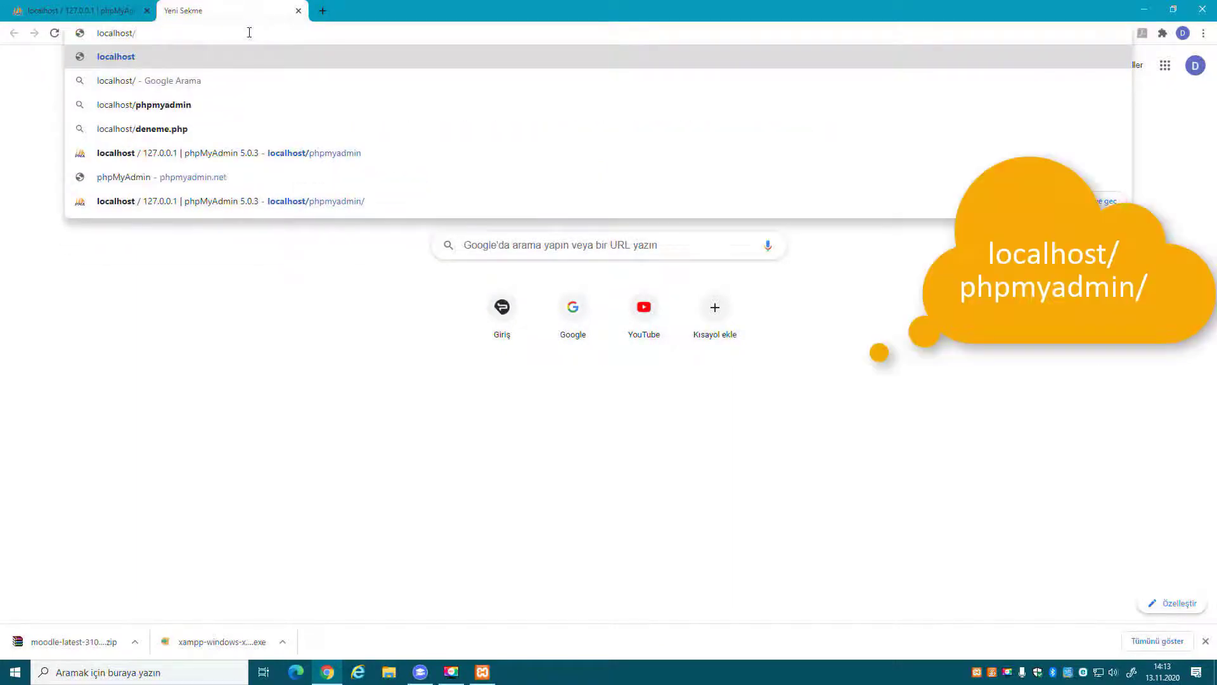
pyautogui.click(284, 104)
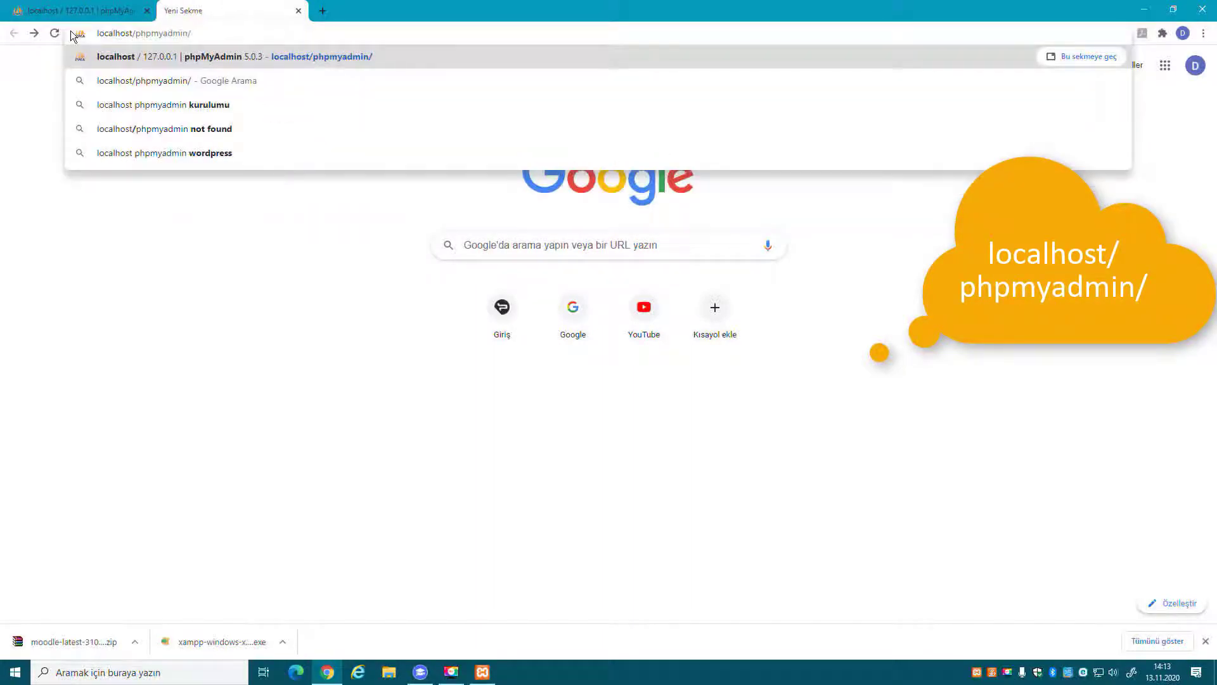
# Load localhost/phpmyadmin and highlight the server's database user and its MariaDB server type.
pyautogui.press('Return')
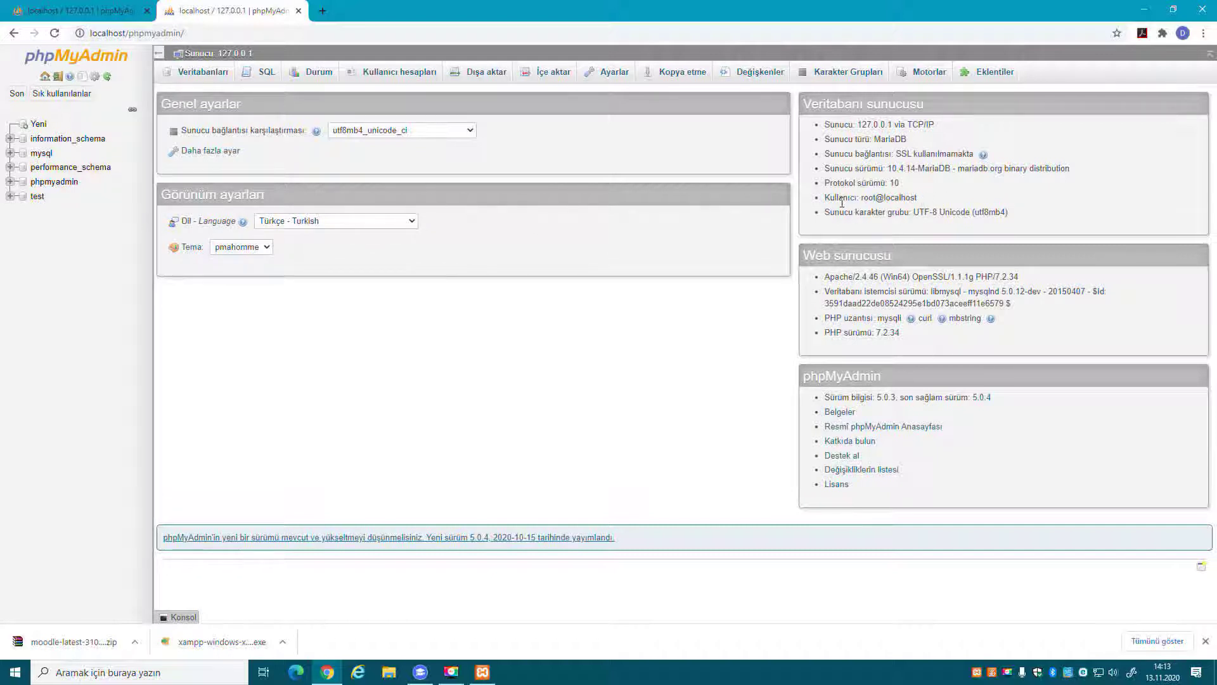
pyautogui.moveTo(860, 197); pyautogui.dragTo(941, 201)
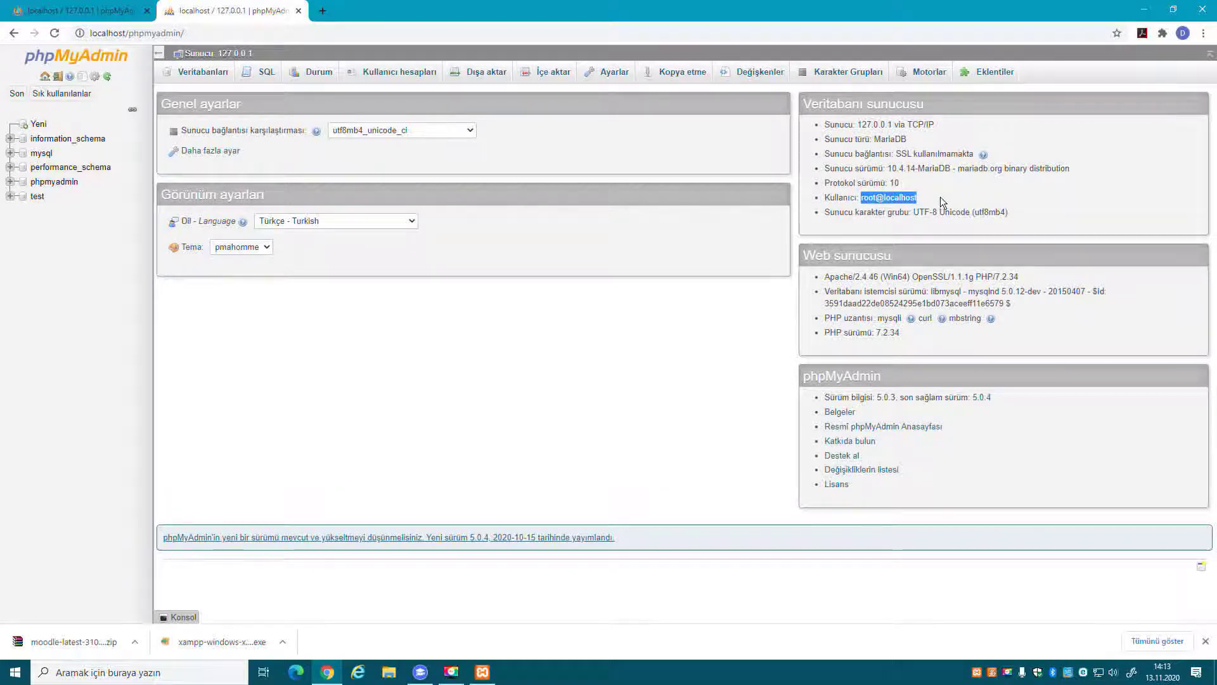
pyautogui.click(864, 198)
pyautogui.moveTo(811, 199); pyautogui.dragTo(883, 198)
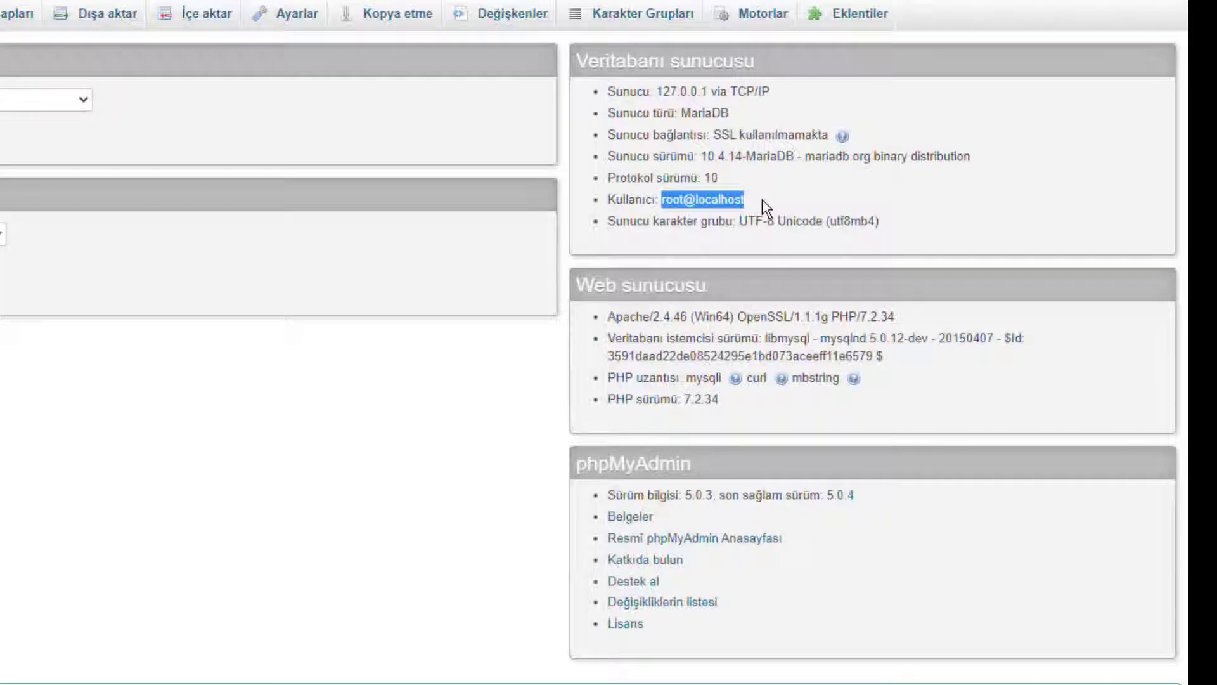
pyautogui.click(764, 207)
pyautogui.moveTo(683, 114); pyautogui.dragTo(735, 115)
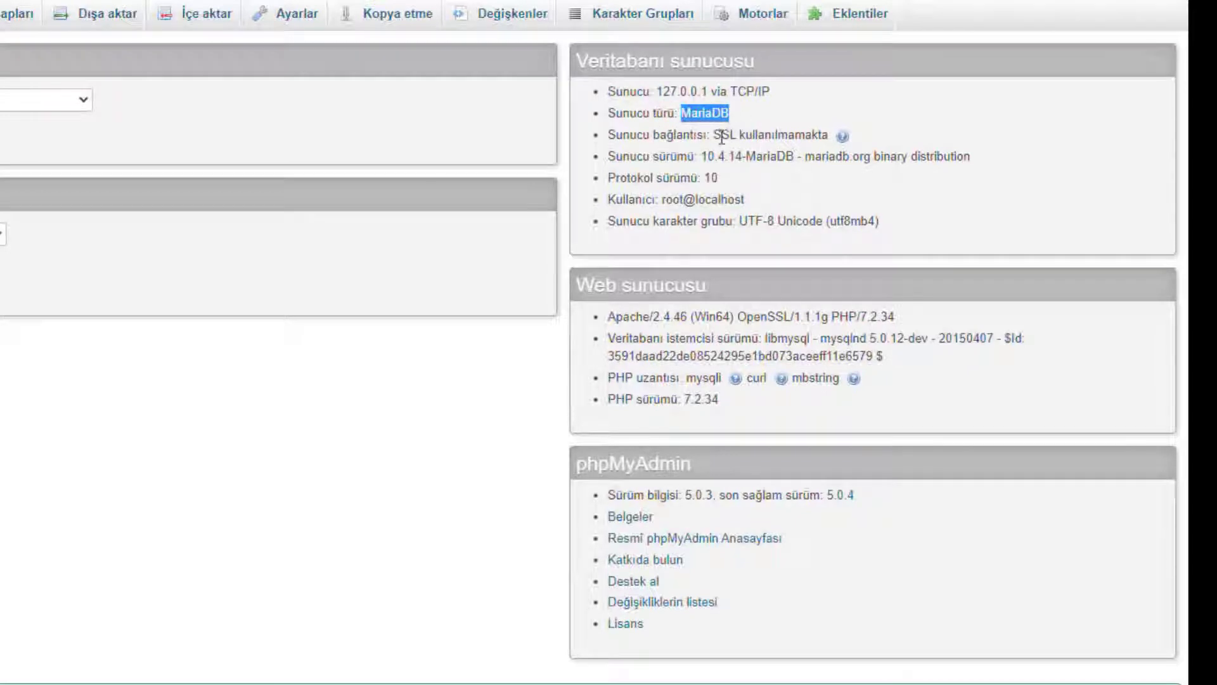
pyautogui.click(744, 124)
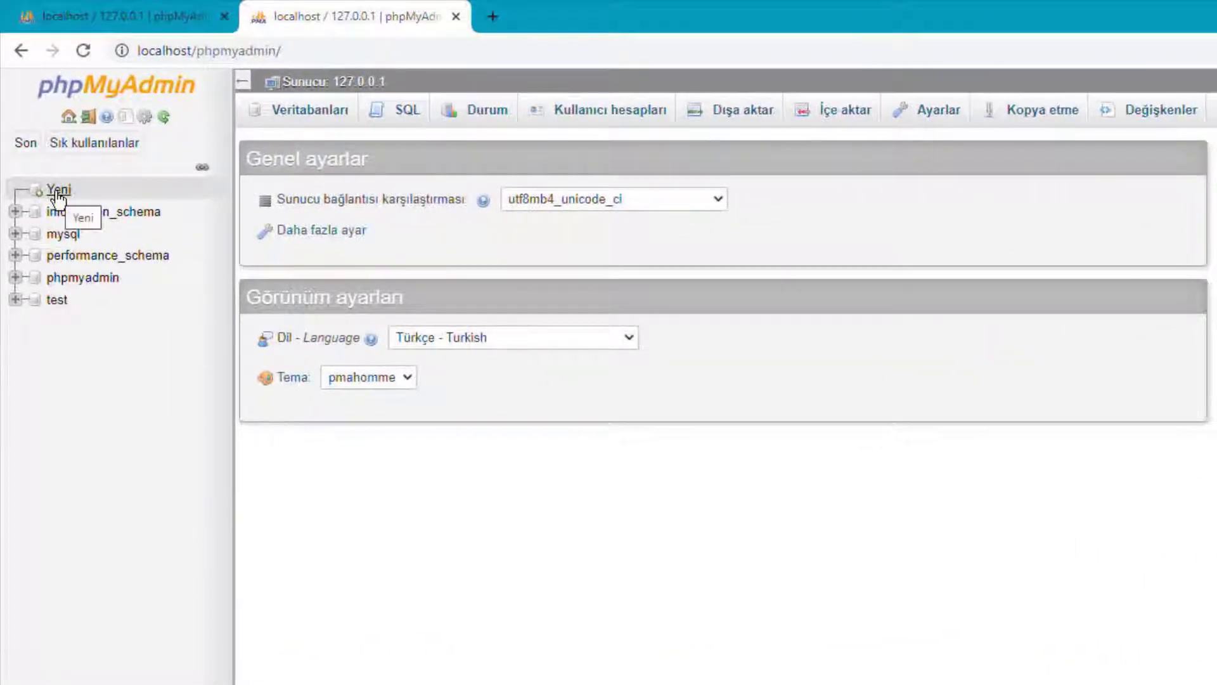
# Start a new database named moodle with utf8_turkish_ci as the initial collation.
pyautogui.click(60, 192)
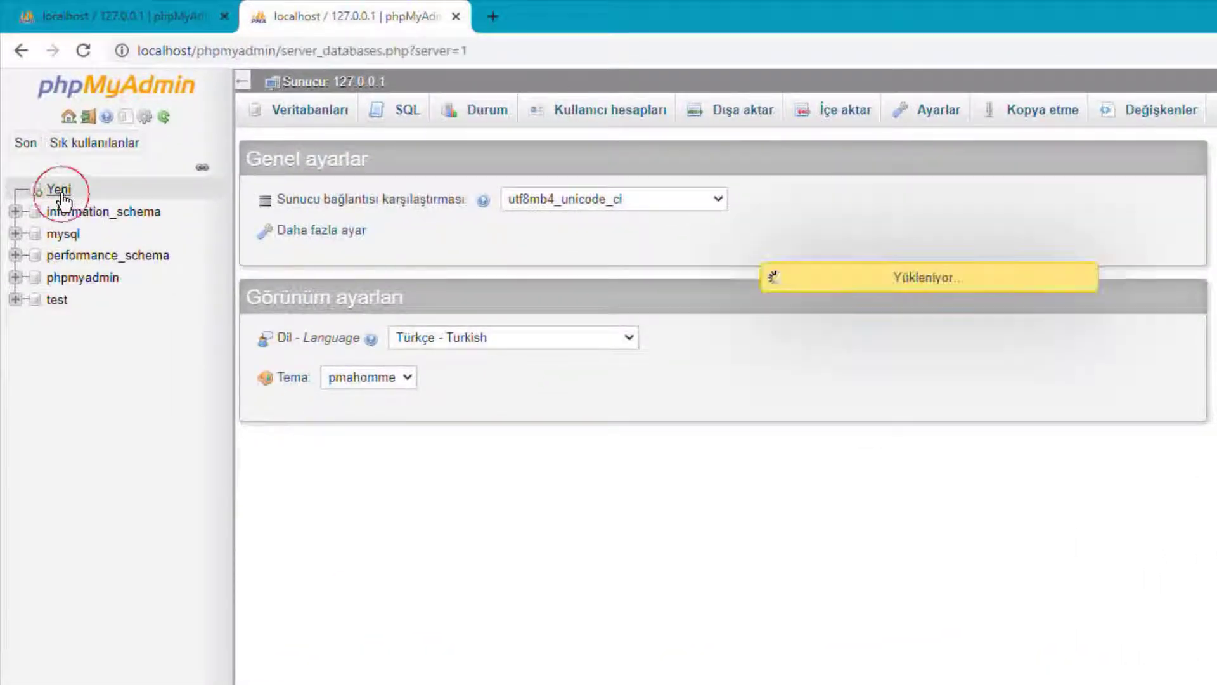
pyautogui.click(350, 247)
pyautogui.write('moodle')
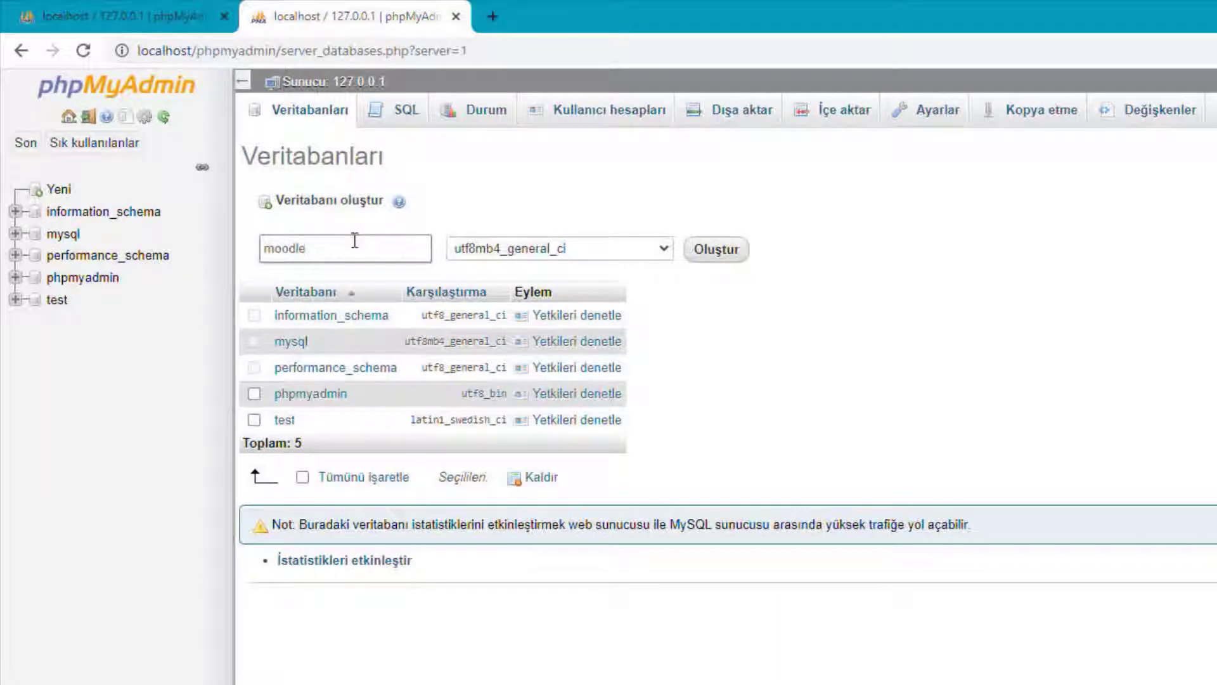
pyautogui.click(505, 247)
pyautogui.scroll(1, 517, 270)
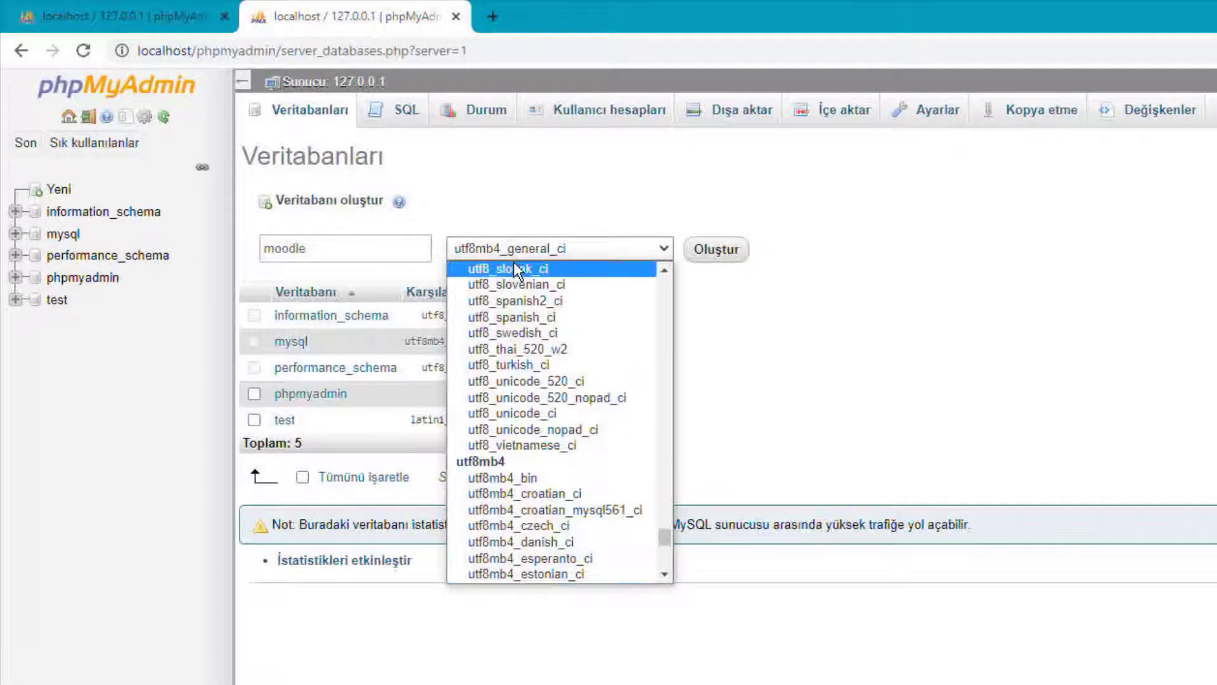
pyautogui.click(567, 368)
# Switch the collation to utf8mb4_turkish_ci and create the moodle database.
pyautogui.click(574, 254)
pyautogui.scroll(-10, 618, 426)
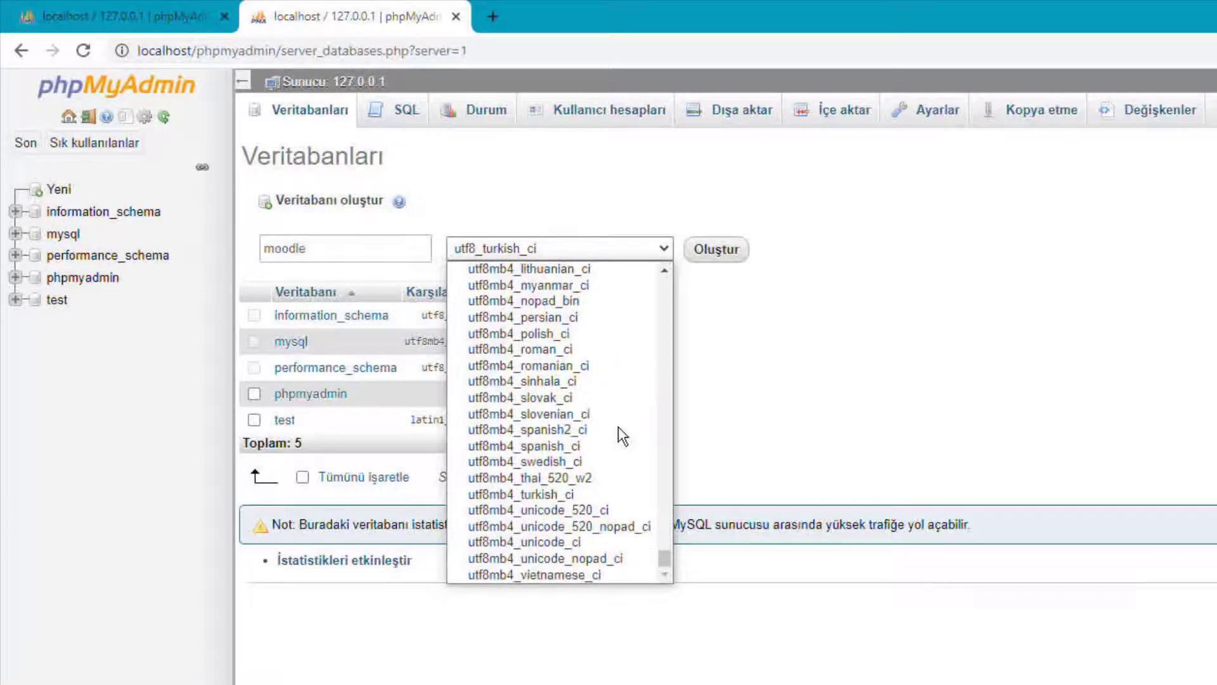
pyautogui.click(628, 495)
pyautogui.click(652, 253)
pyautogui.scroll(10, 632, 386)
pyautogui.scroll(-12, 633, 385)
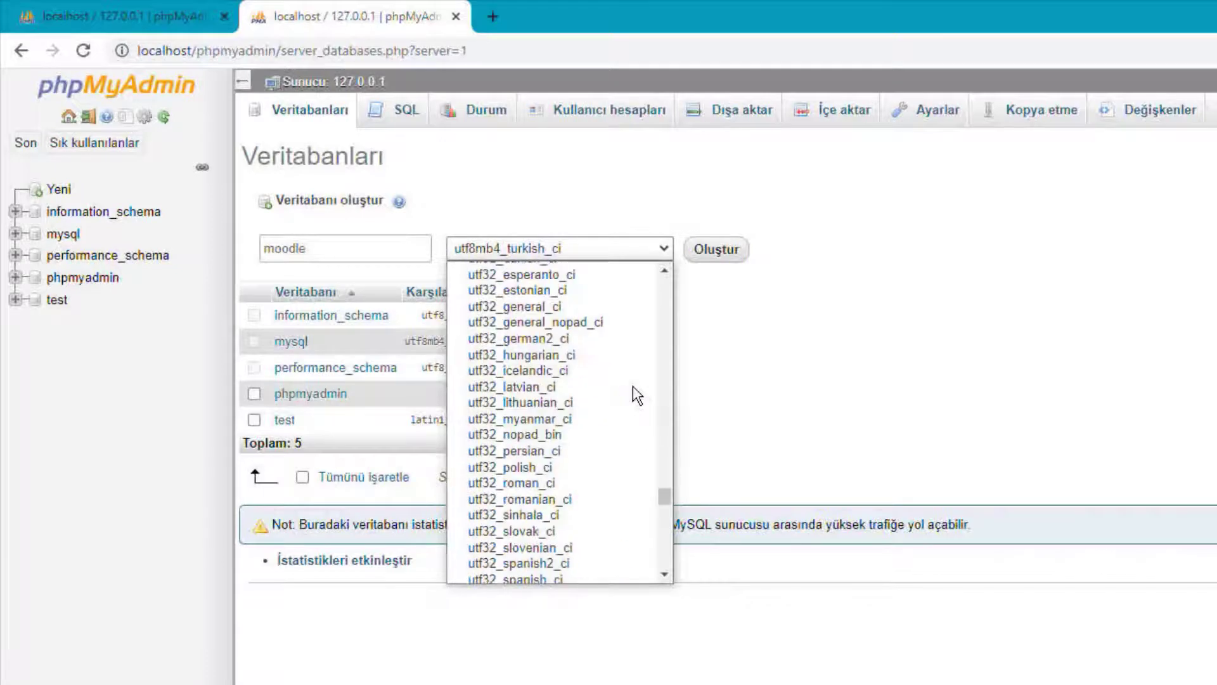
pyautogui.scroll(15, 632, 385)
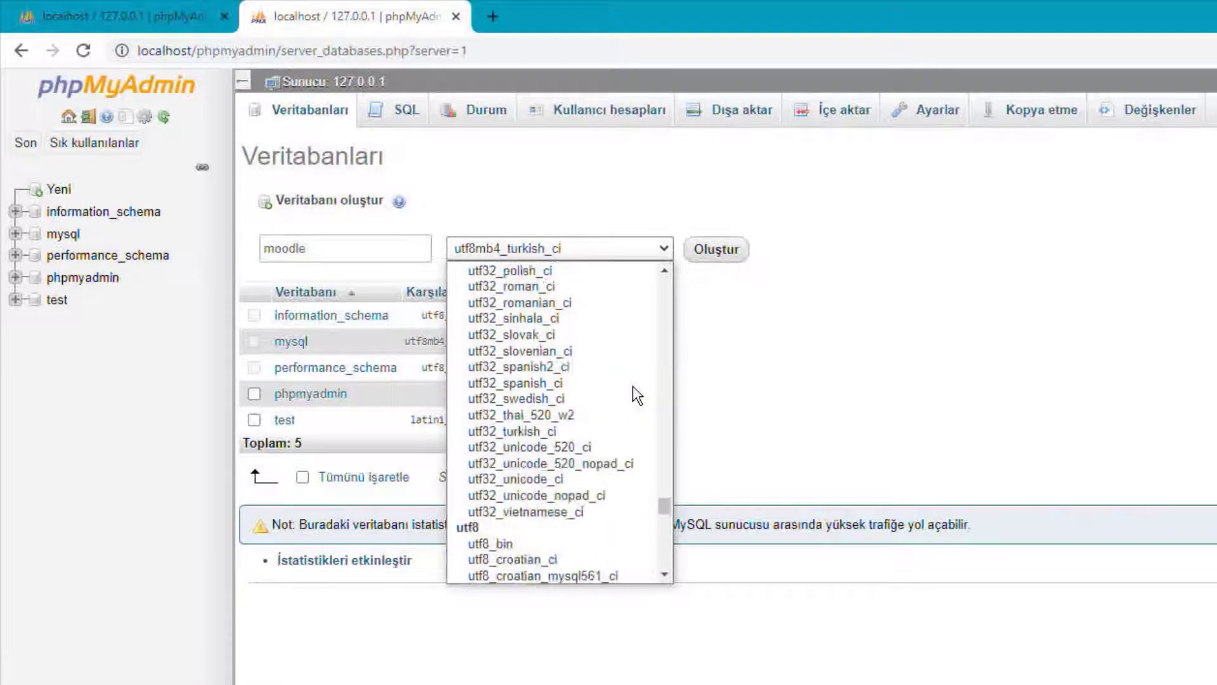
pyautogui.scroll(15, 633, 385)
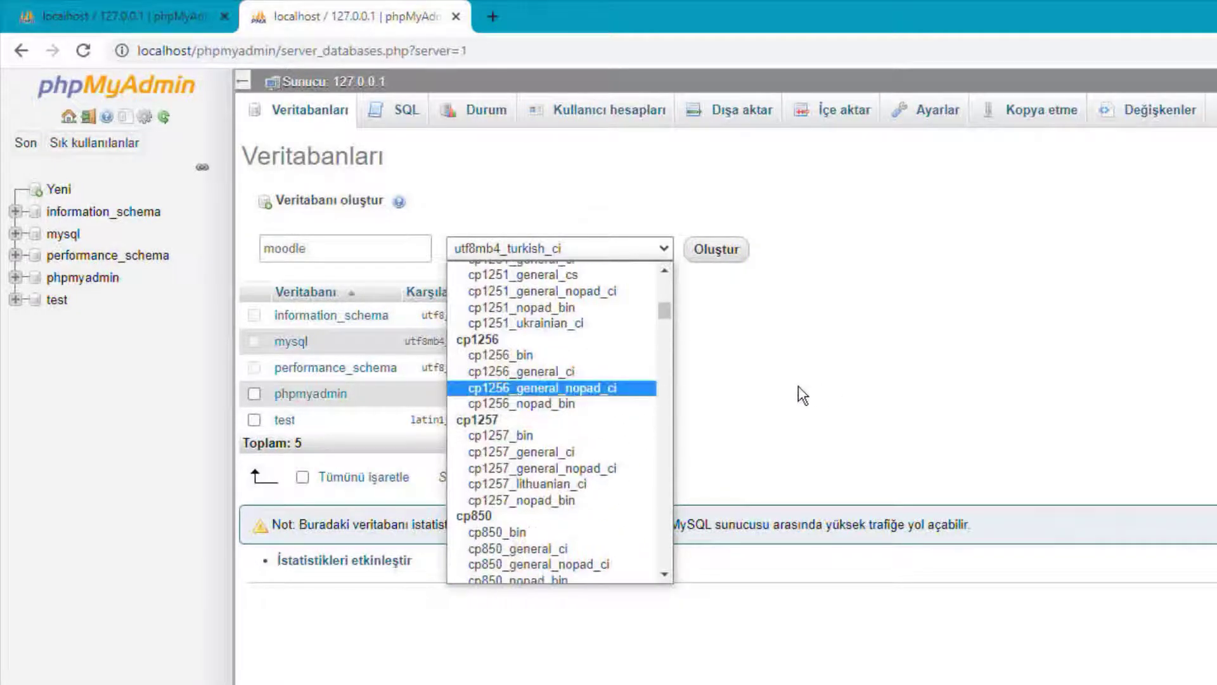
pyautogui.click(795, 389)
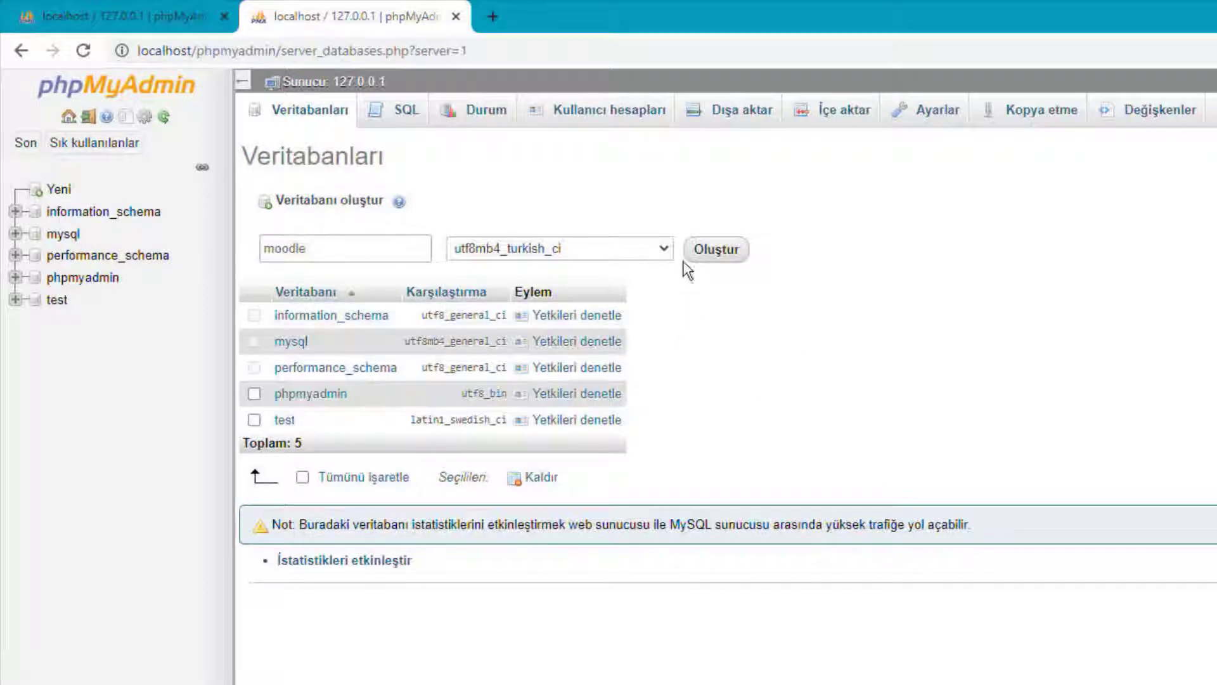
pyautogui.click(711, 258)
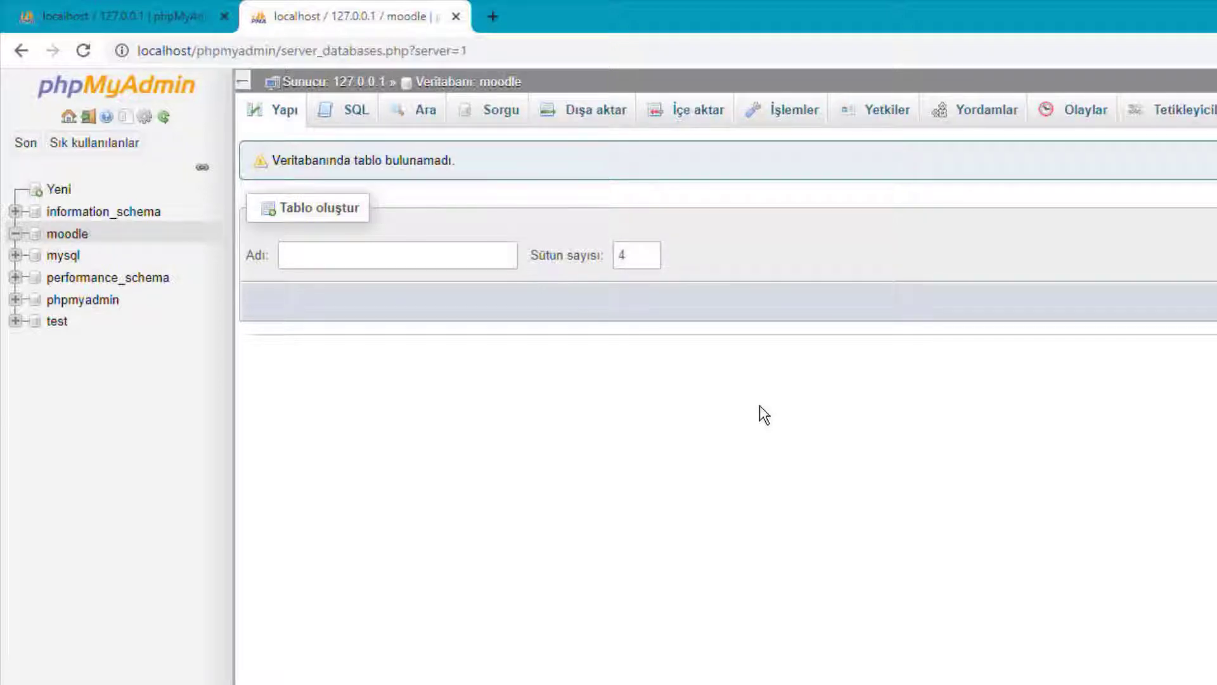
pyautogui.click(95, 87)
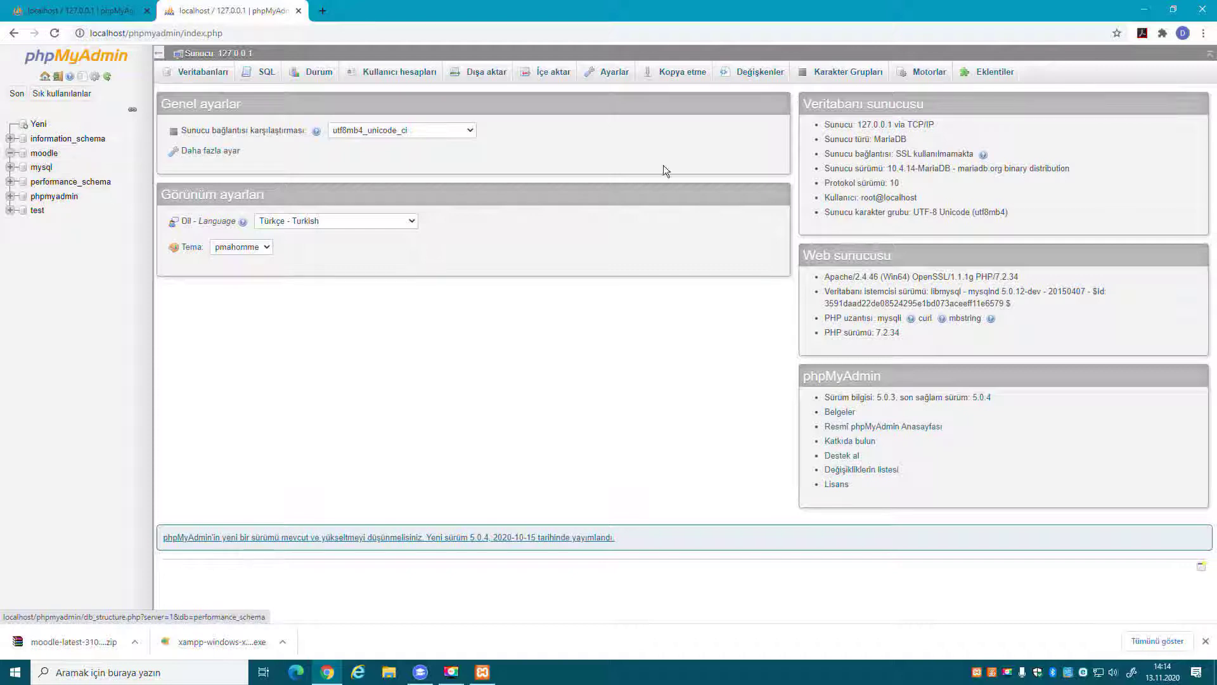
# Mark the server's database user in phpMyAdmin, then load localhost/moodle in Chrome.
pyautogui.moveTo(860, 197); pyautogui.dragTo(920, 197)
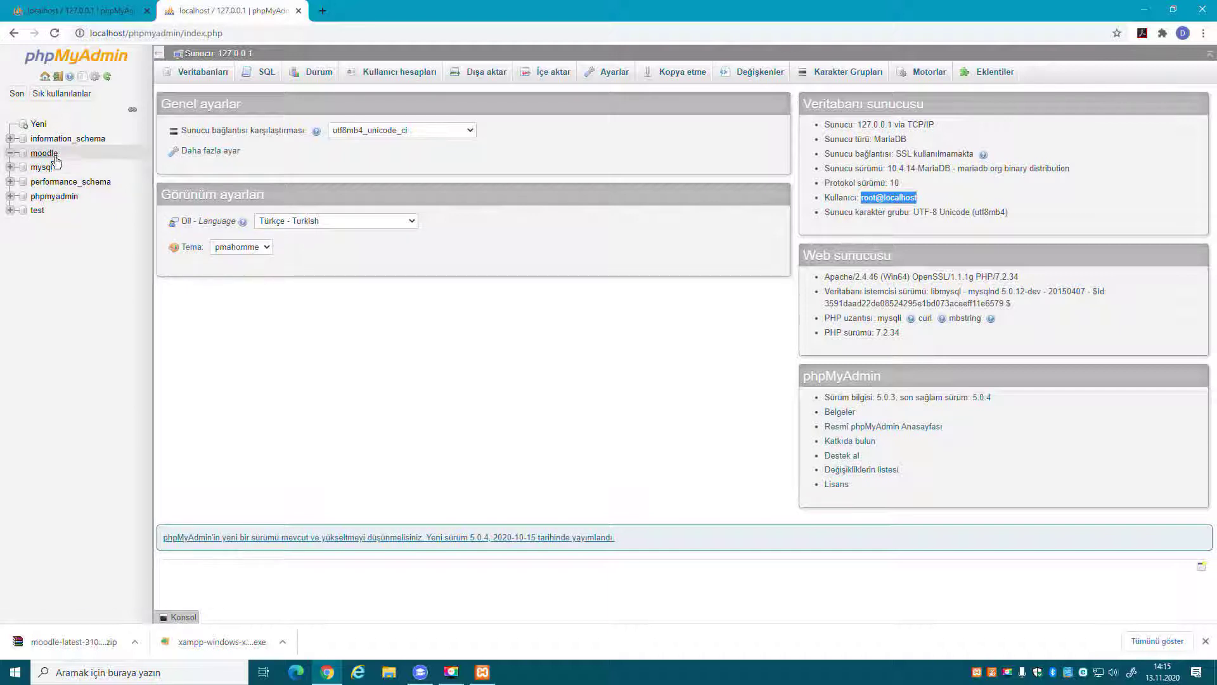
pyautogui.click(291, 33)
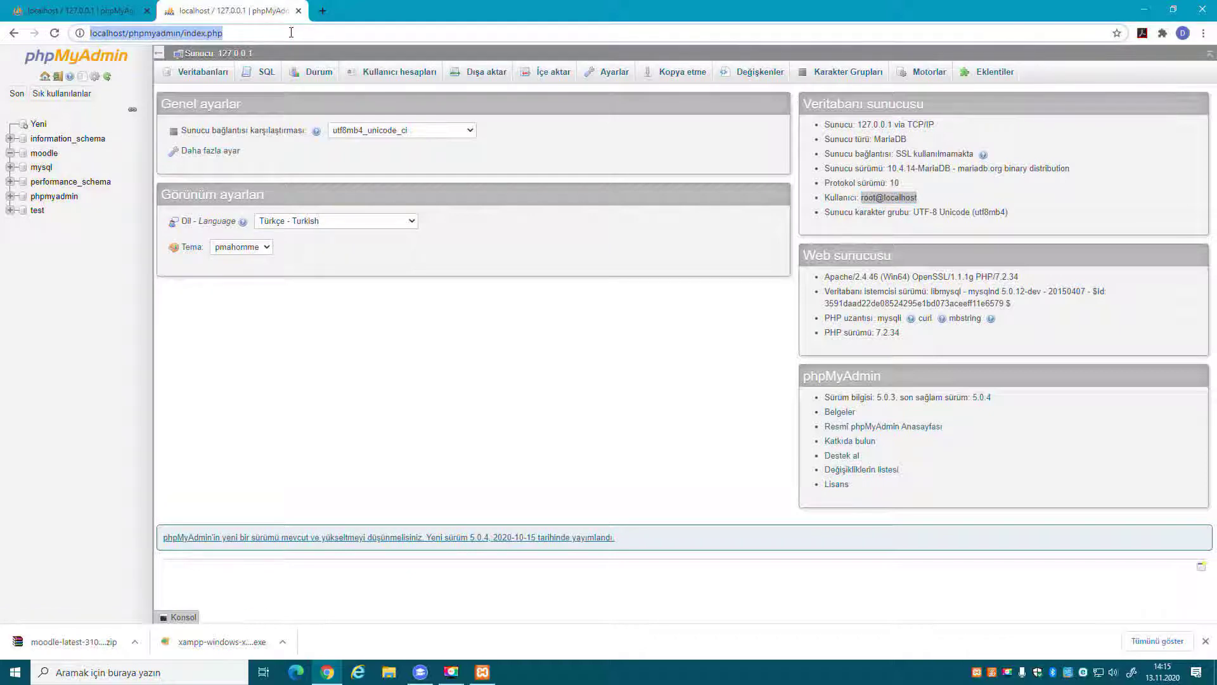
pyautogui.write('local')
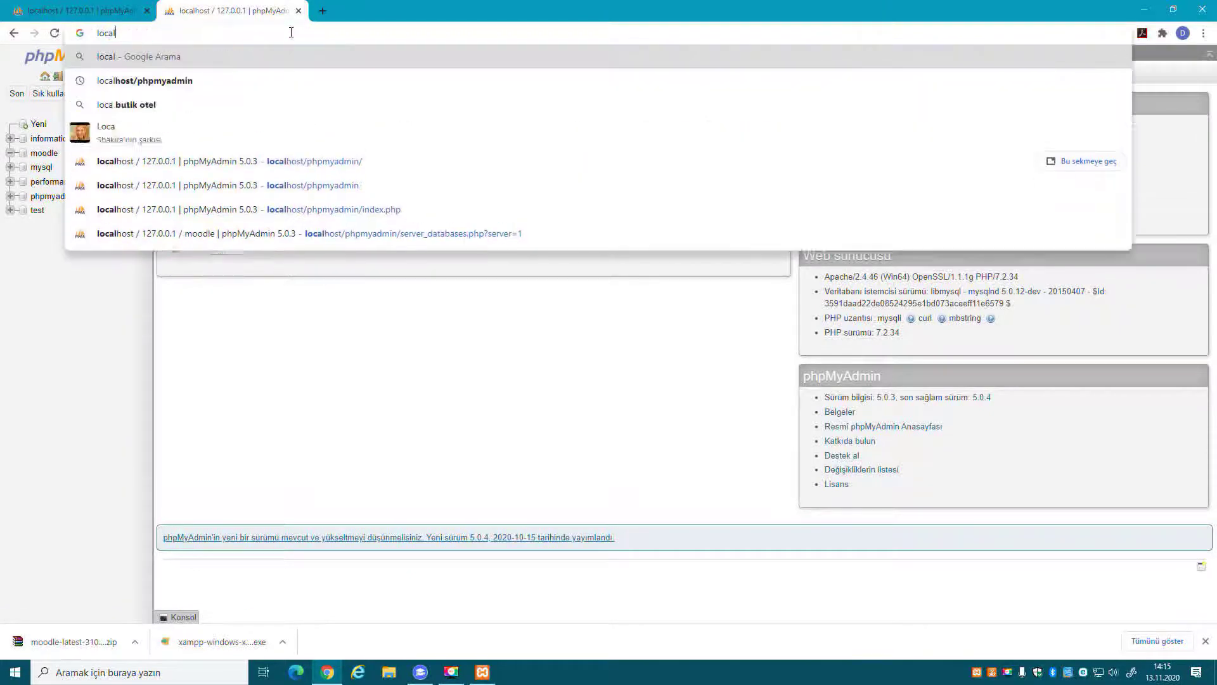
pyautogui.write('host/moodle')
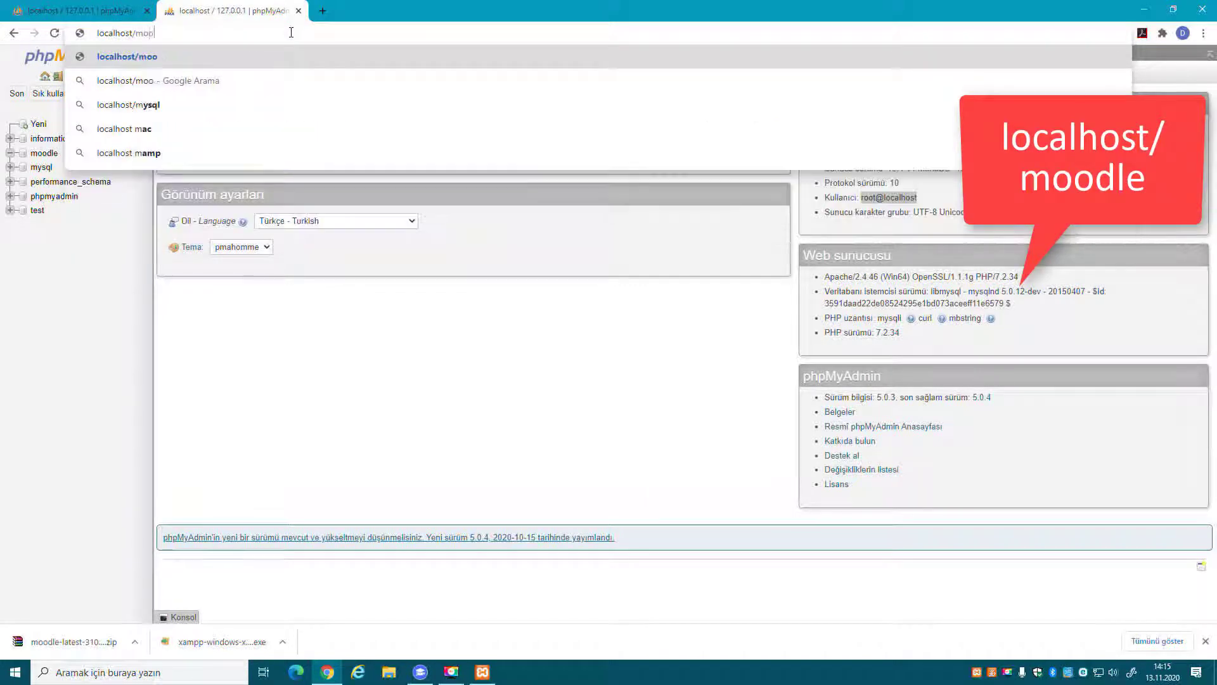
pyautogui.press('Return')
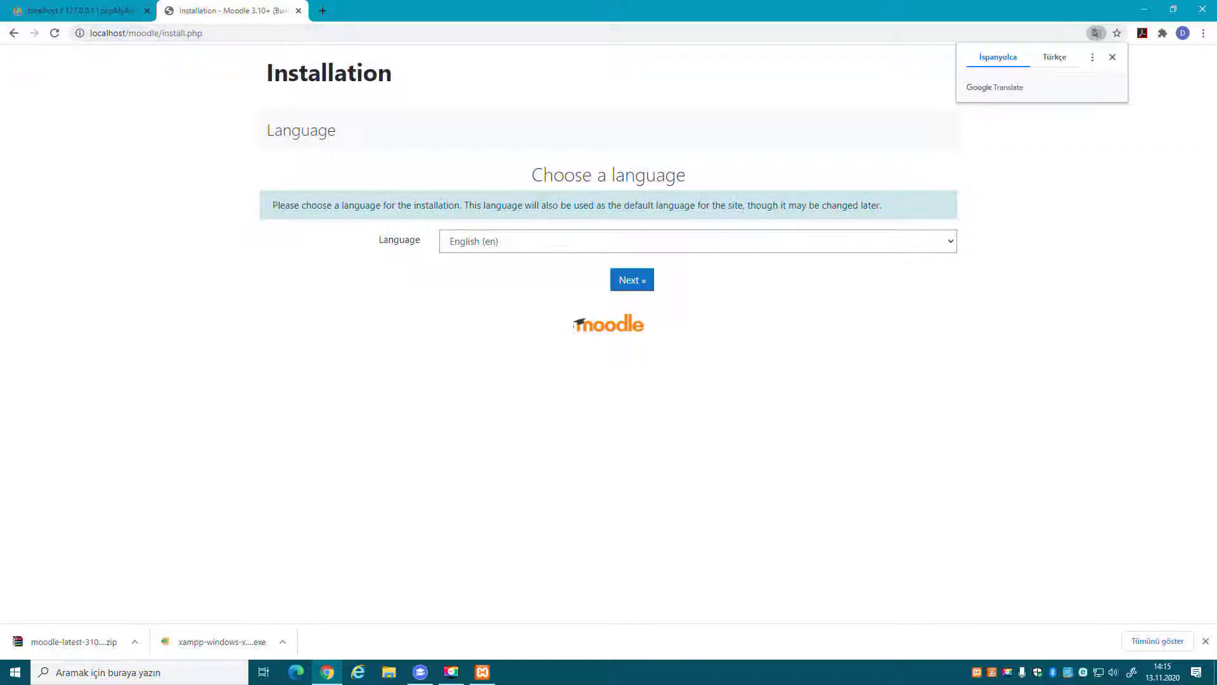
pyautogui.press('super+d')
pyautogui.doubleClick(225, 77)
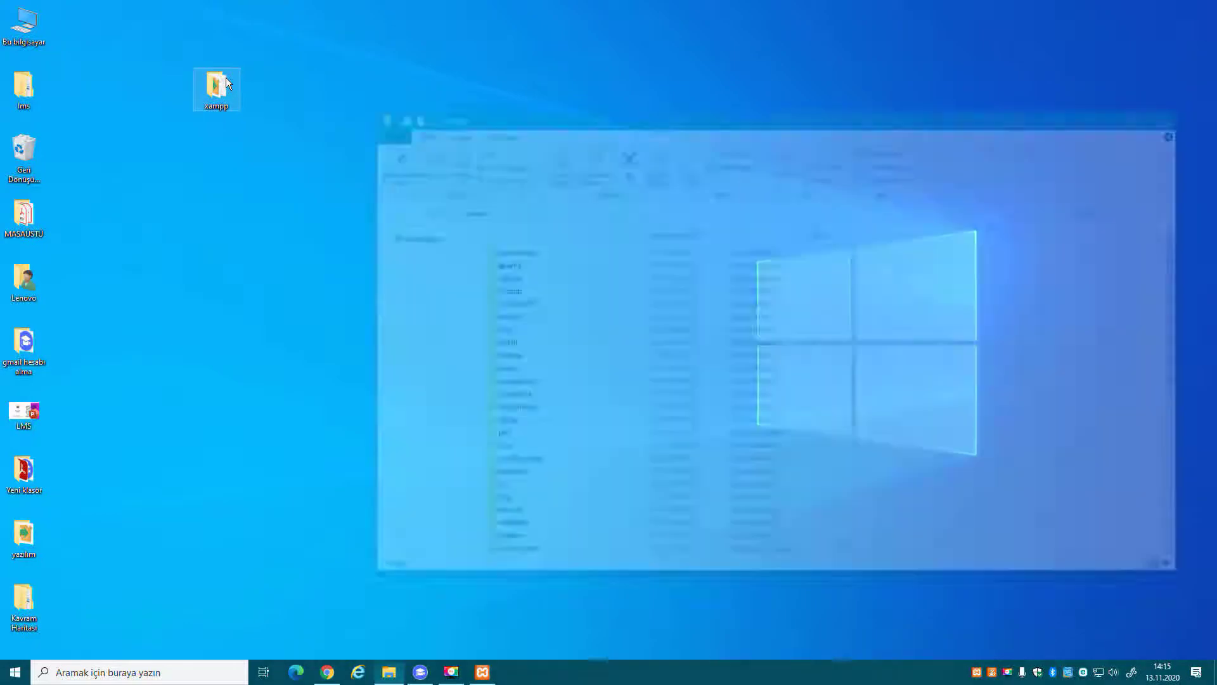
pyautogui.scroll(4, 583, 283)
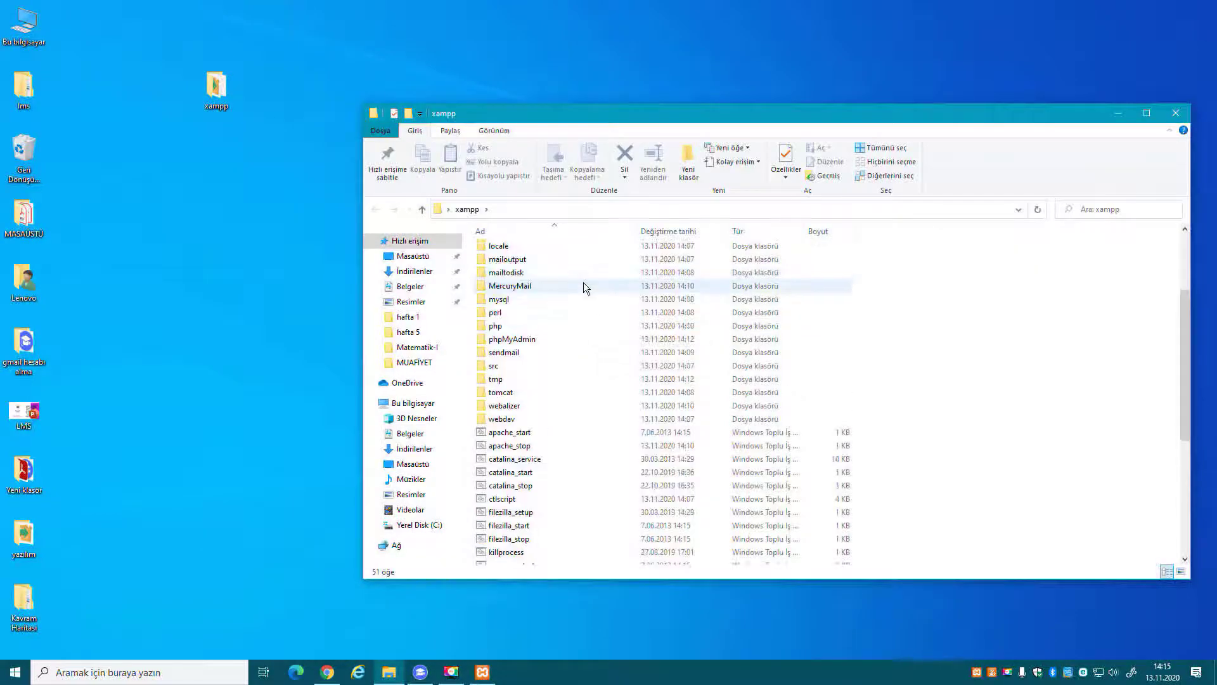
pyautogui.doubleClick(526, 317)
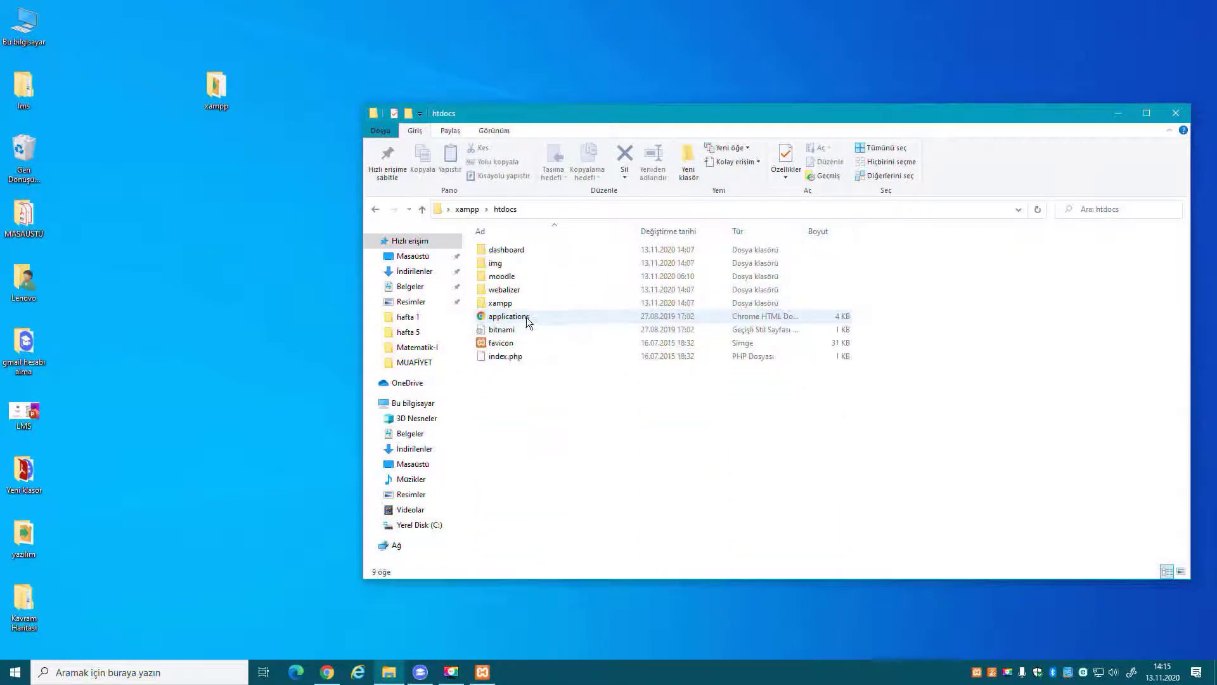
pyautogui.click(507, 276)
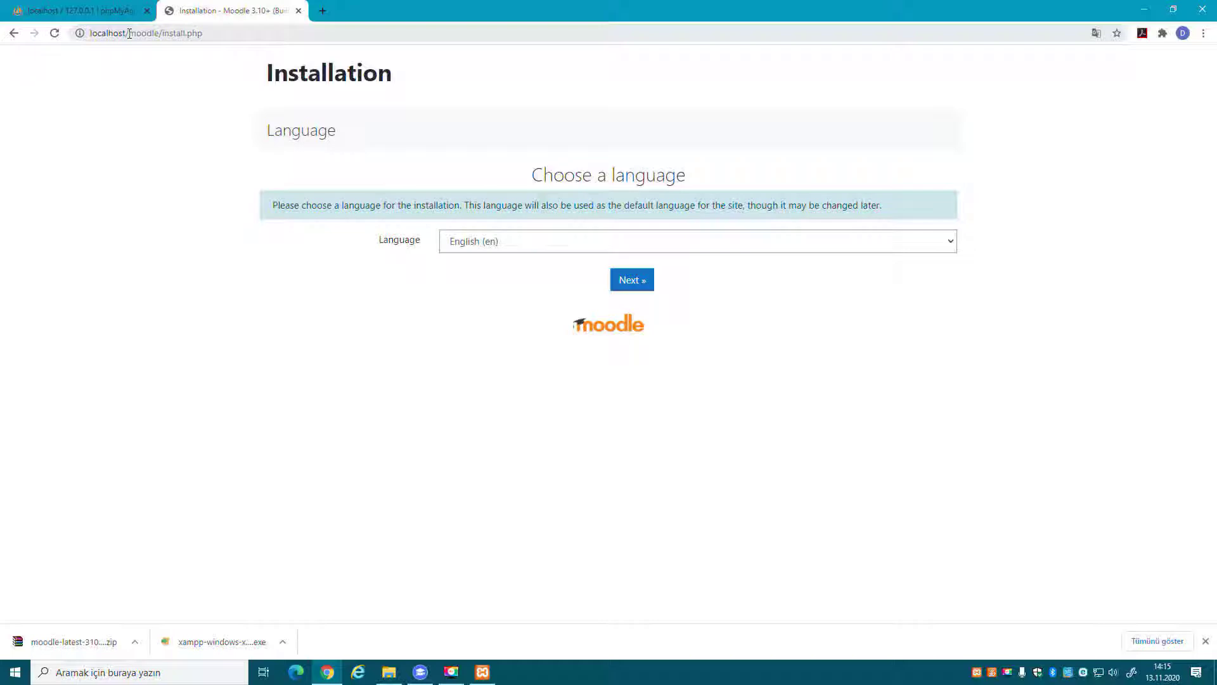
# Choose Türkçe (tr) as the installation language and continue to the paths page.
pyautogui.click(573, 249)
pyautogui.scroll(-20, 582, 436)
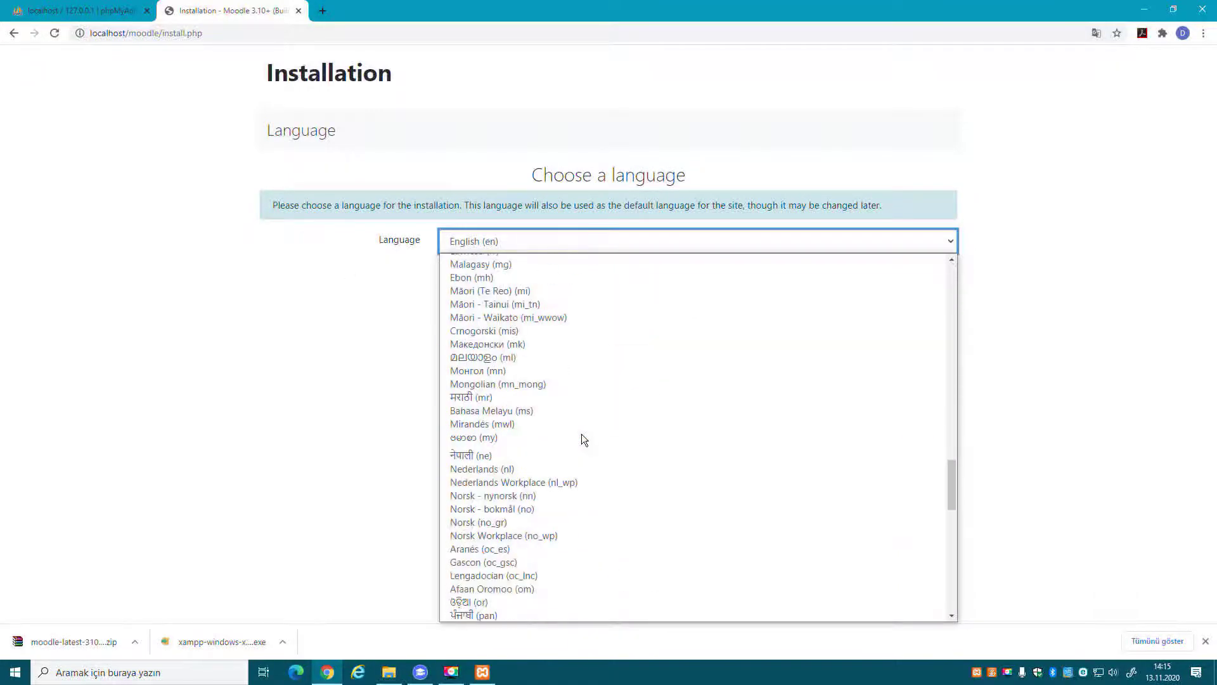
pyautogui.scroll(-5, 580, 433)
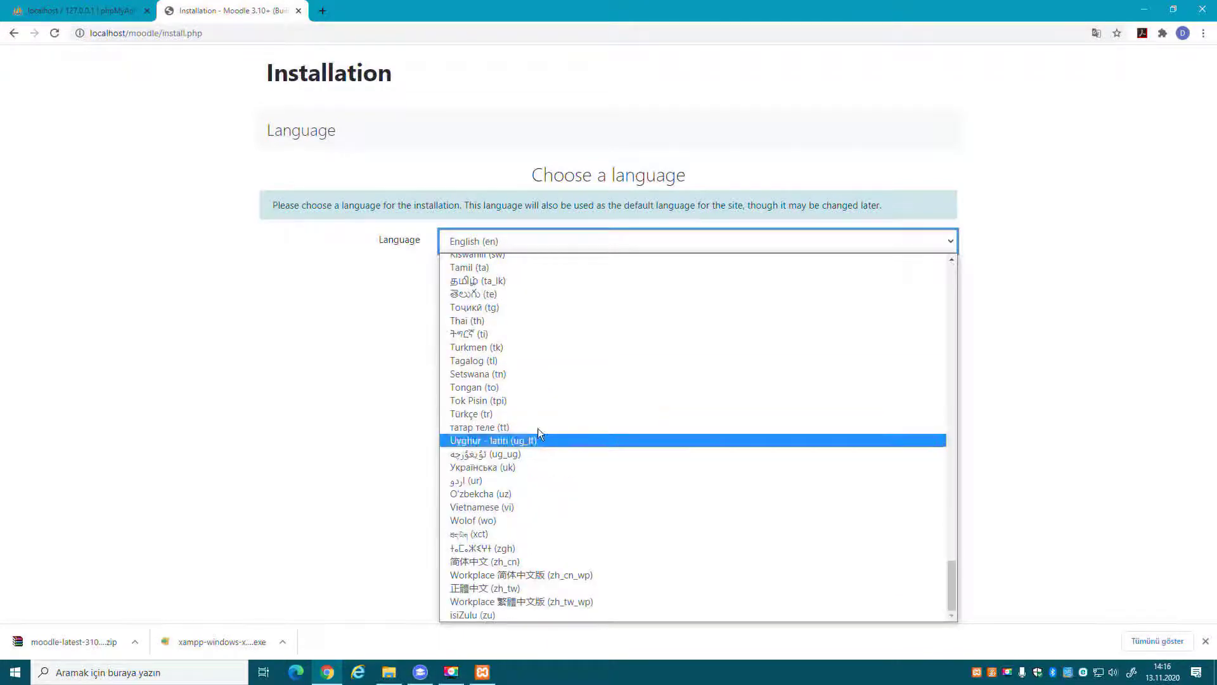
pyautogui.click(581, 436)
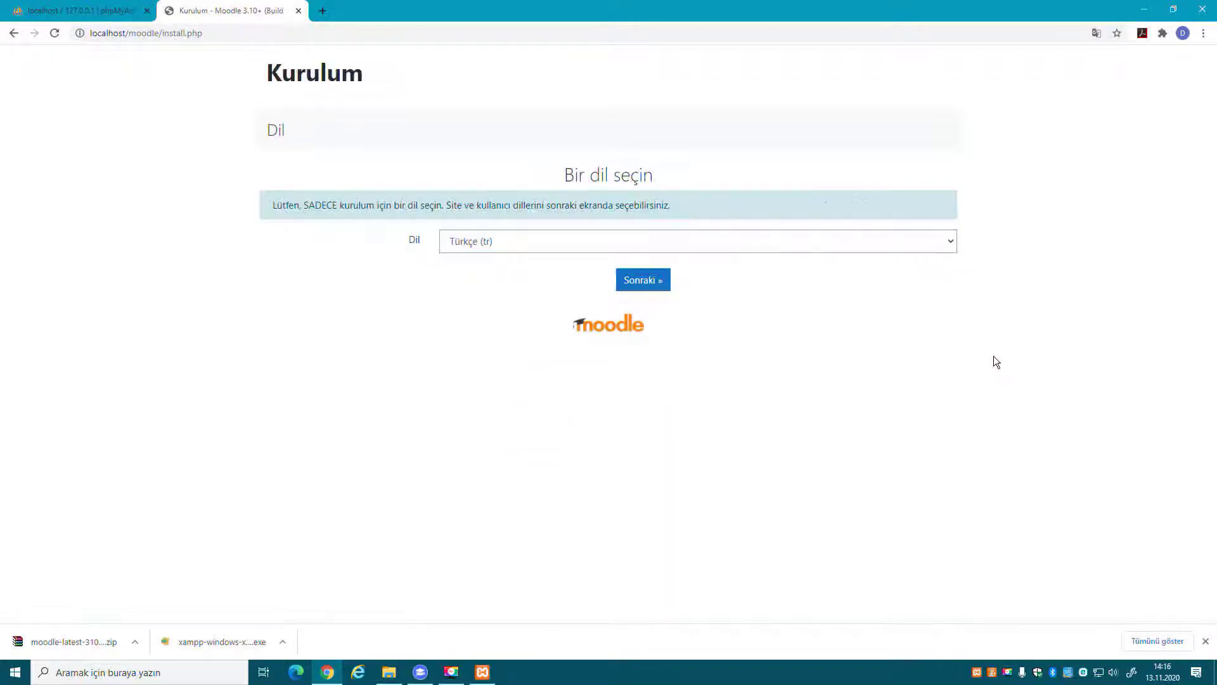
pyautogui.click(669, 284)
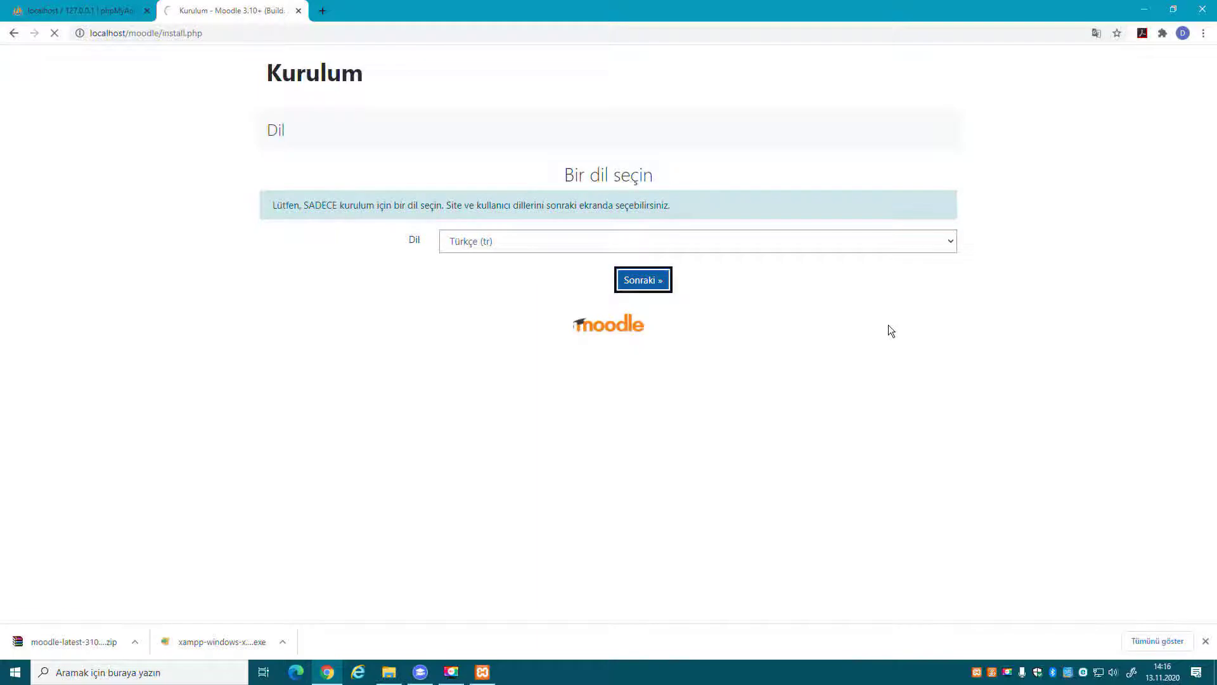
pyautogui.scroll(-1, 888, 326)
pyautogui.scroll(-2, 888, 326)
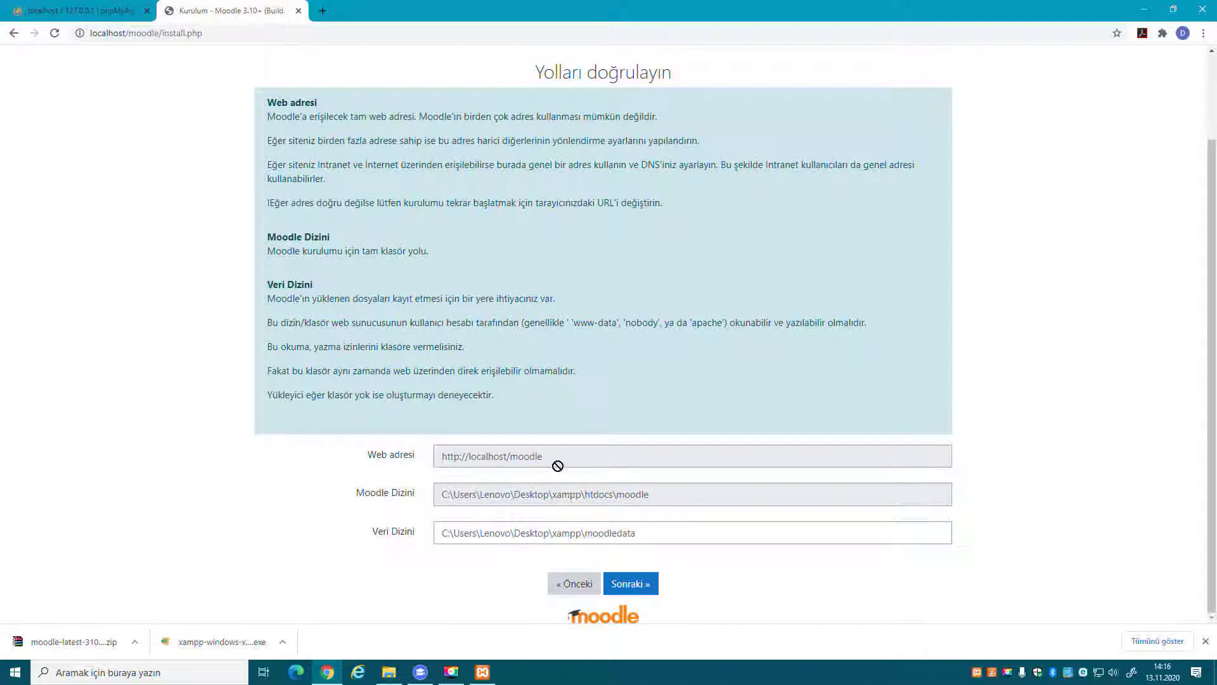
# Accept the default paths and continue with the Geliştirilmiş MySQL (native/mysqli) driver unchanged.
pyautogui.click(632, 584)
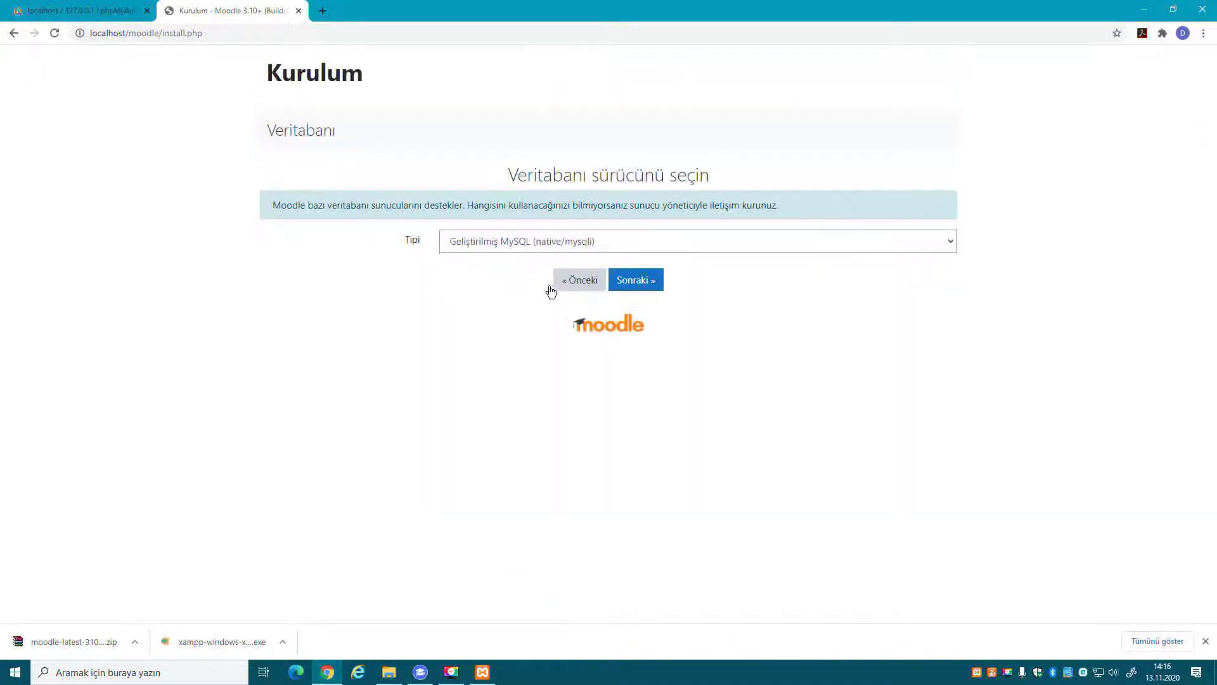
pyautogui.click(553, 247)
pyautogui.click(553, 247)
pyautogui.click(656, 280)
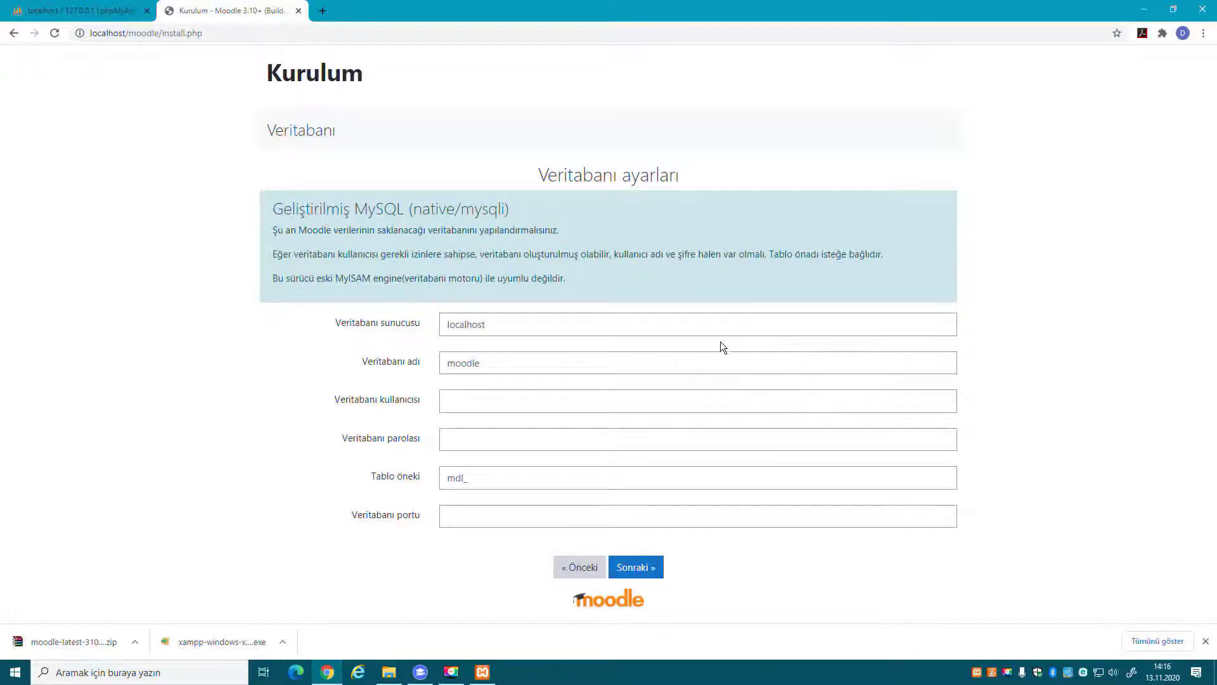
# Verify the host localhost and database name moodle, confirming the moodle database in phpMyAdmin.
pyautogui.moveTo(340, 327); pyautogui.dragTo(416, 322)
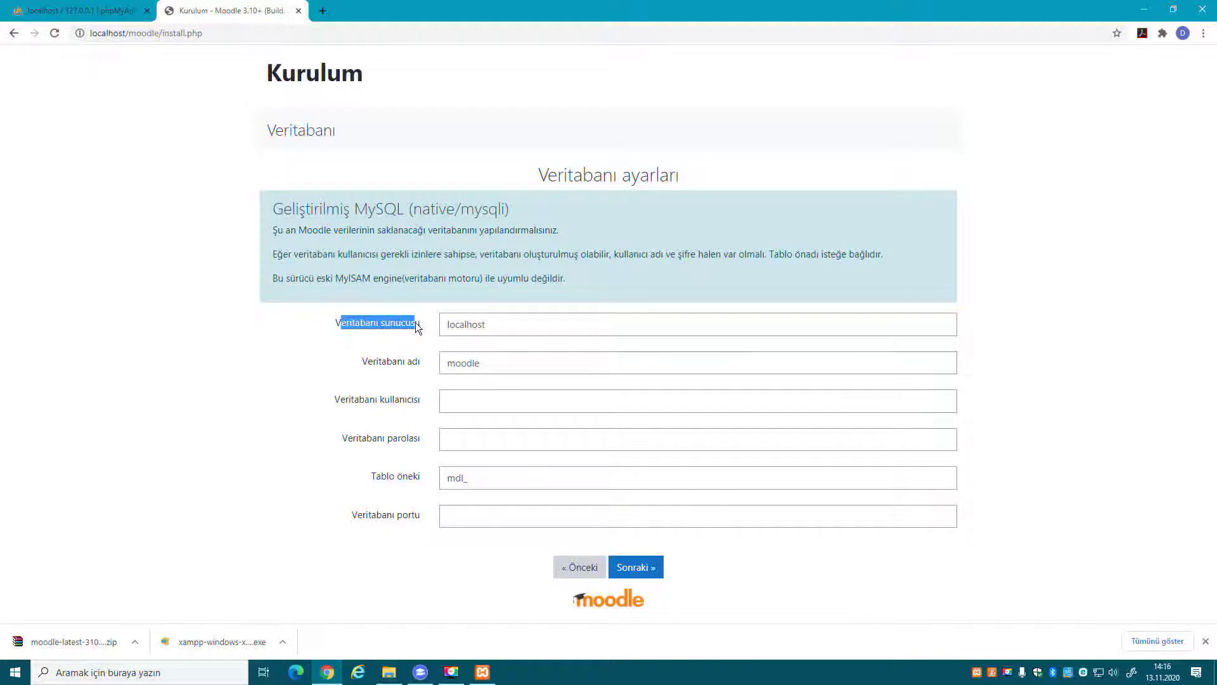
pyautogui.click(502, 323)
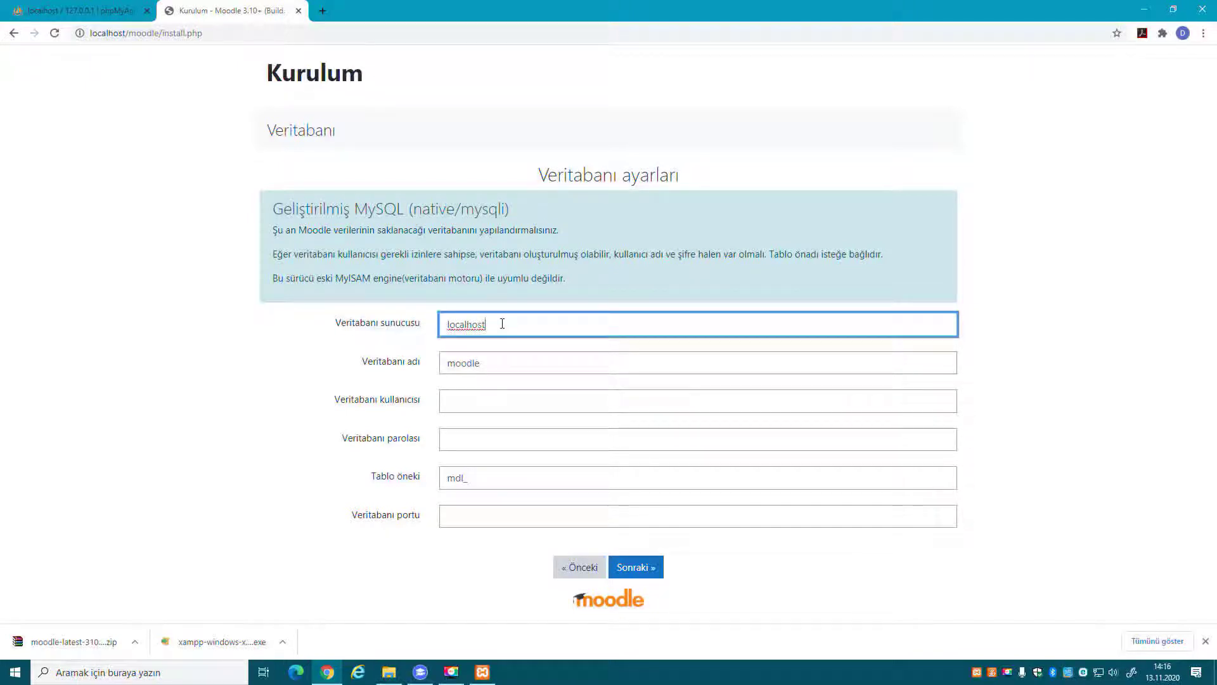
pyautogui.click(497, 367)
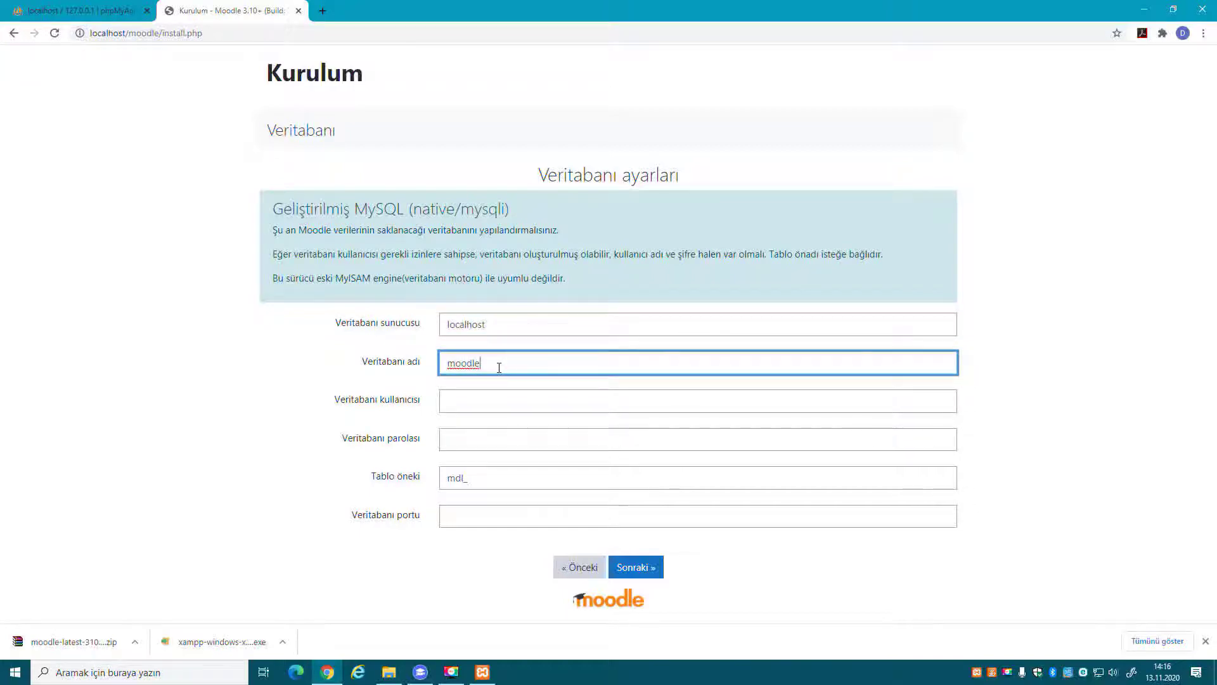
pyautogui.click(79, 11)
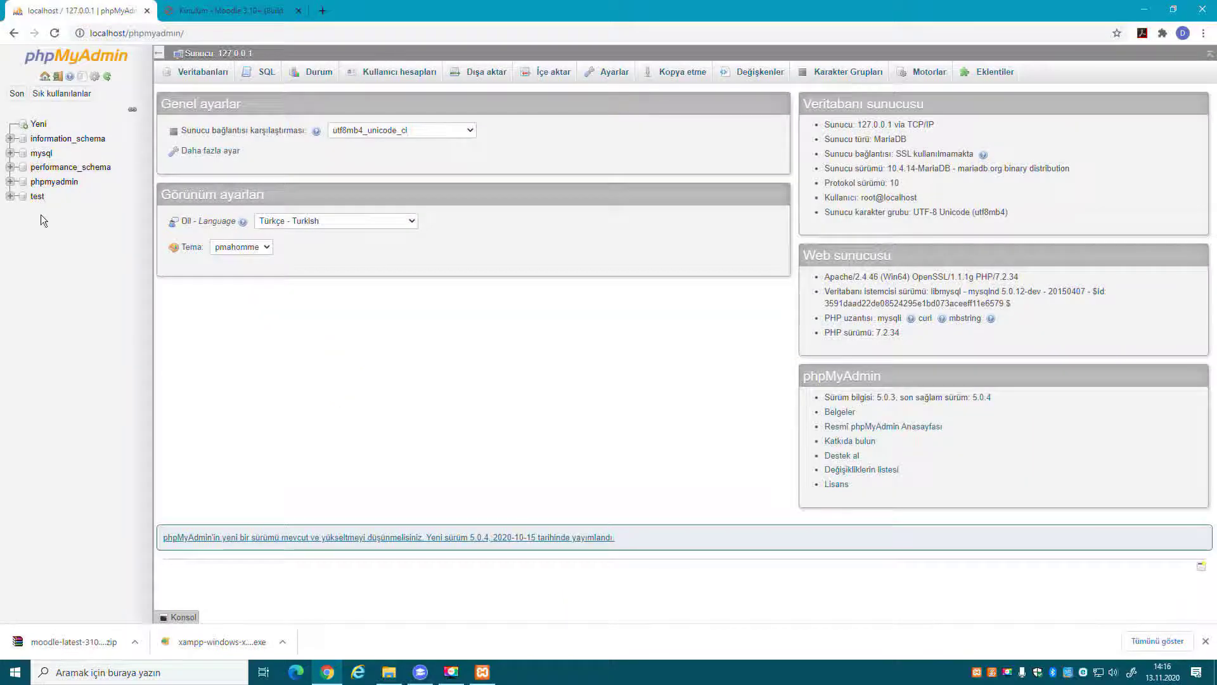
pyautogui.click(55, 33)
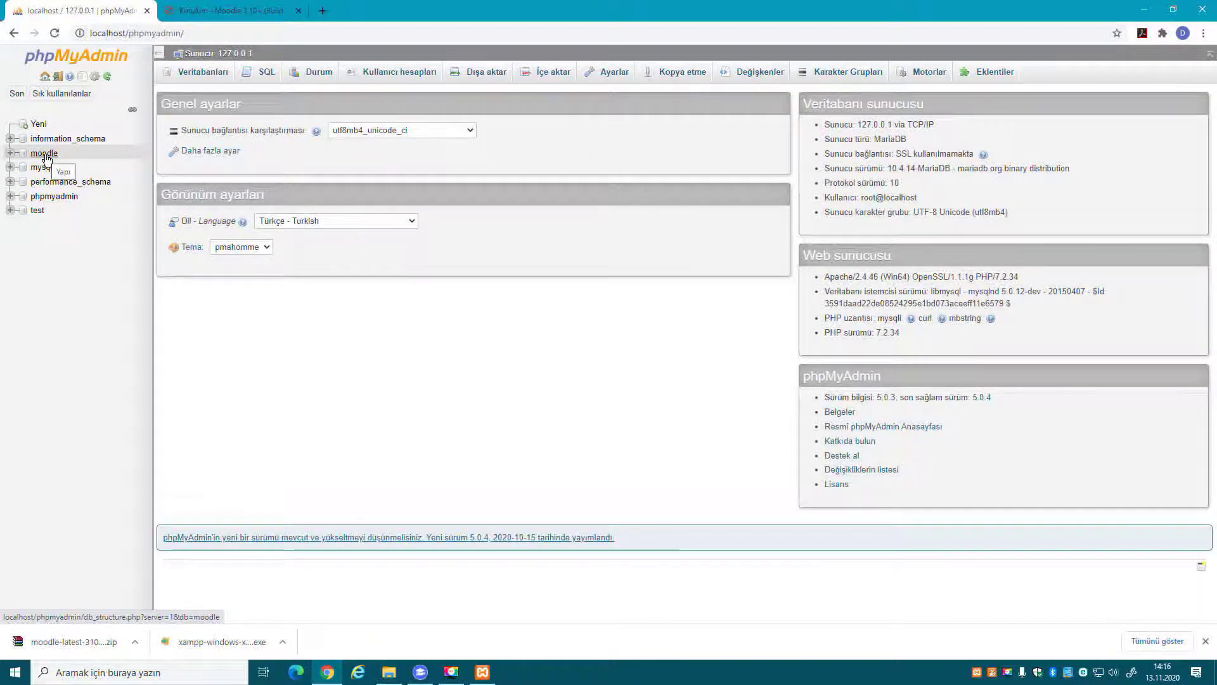
pyautogui.hotkey('ctrl', 'Tab')
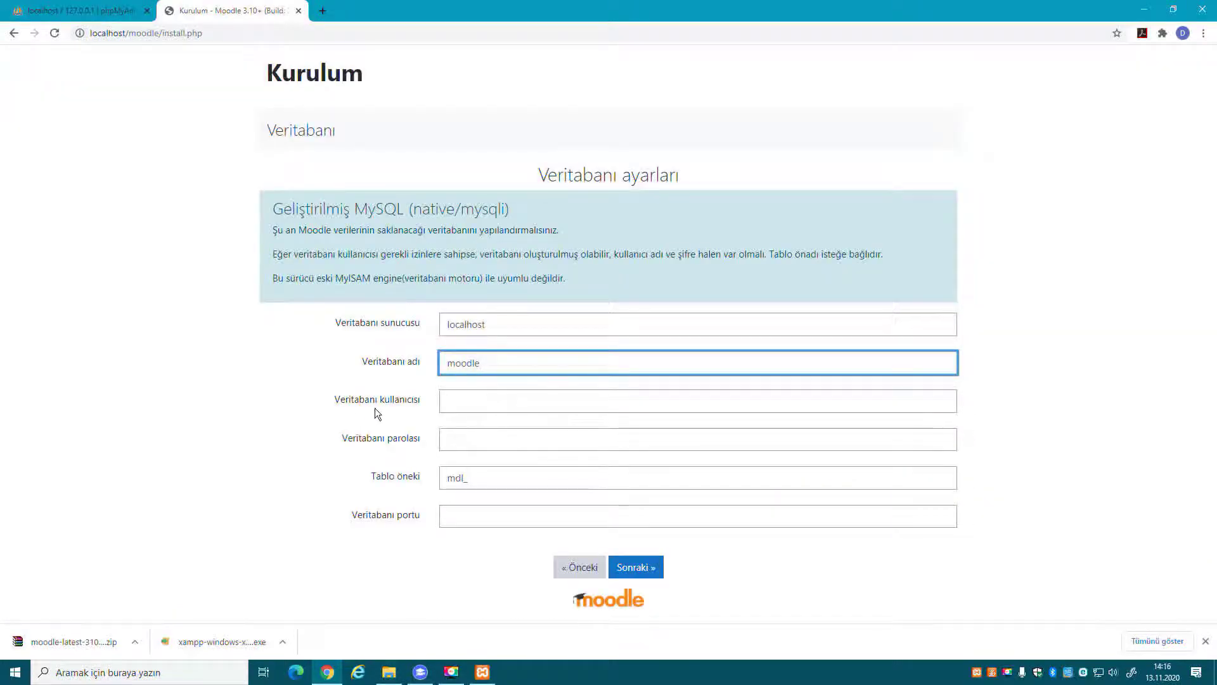
# Enter root as the database user, as shown in phpMyAdmin, and submit the database settings.
pyautogui.click(464, 403)
pyautogui.click(77, 11)
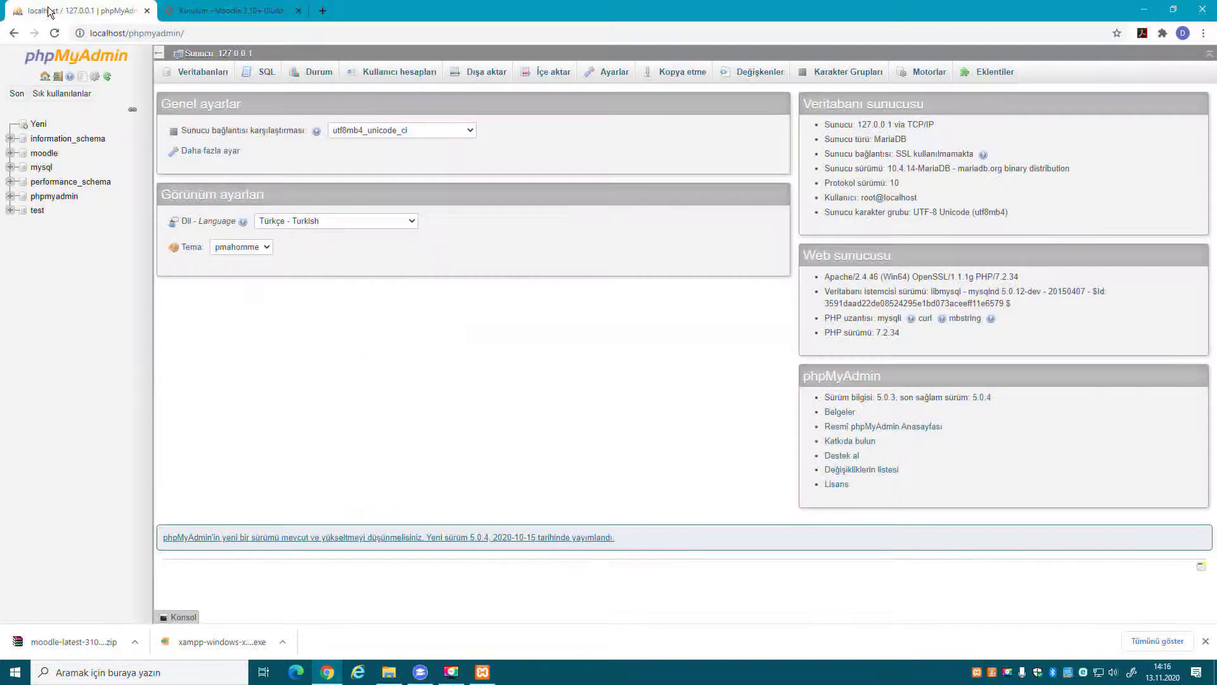
pyautogui.click(76, 64)
pyautogui.moveTo(857, 198); pyautogui.dragTo(879, 203)
pyautogui.hotkey('ctrl', 'Tab')
pyautogui.write('root')
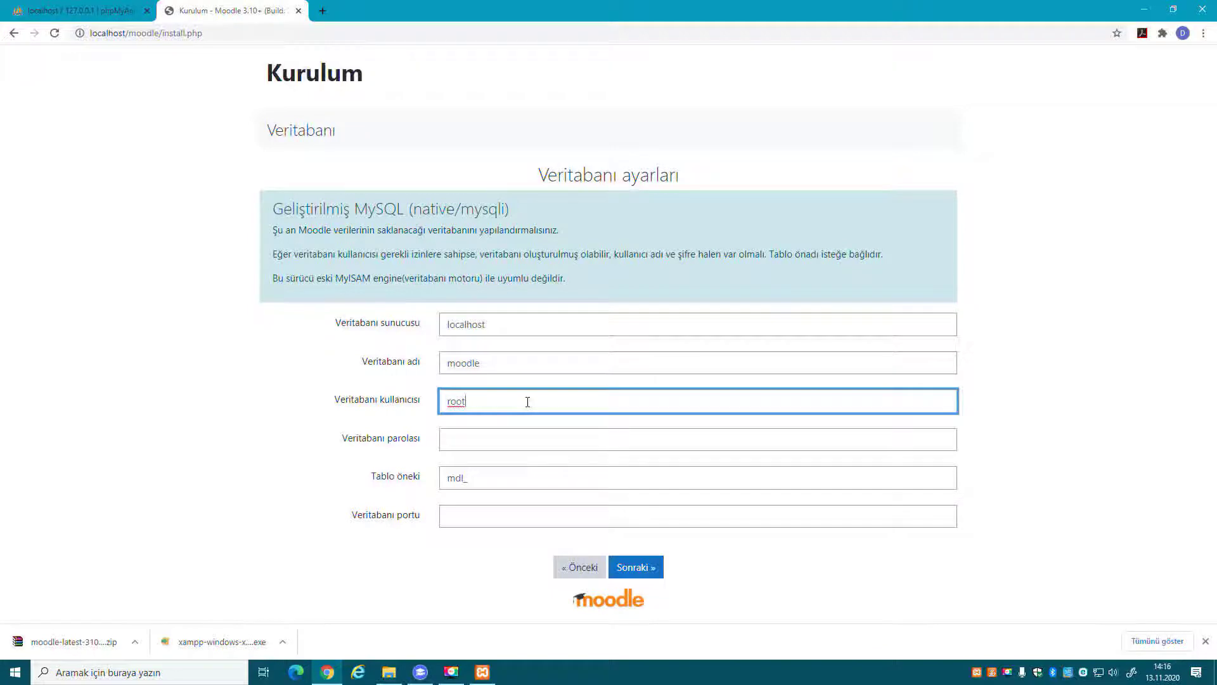
pyautogui.click(650, 572)
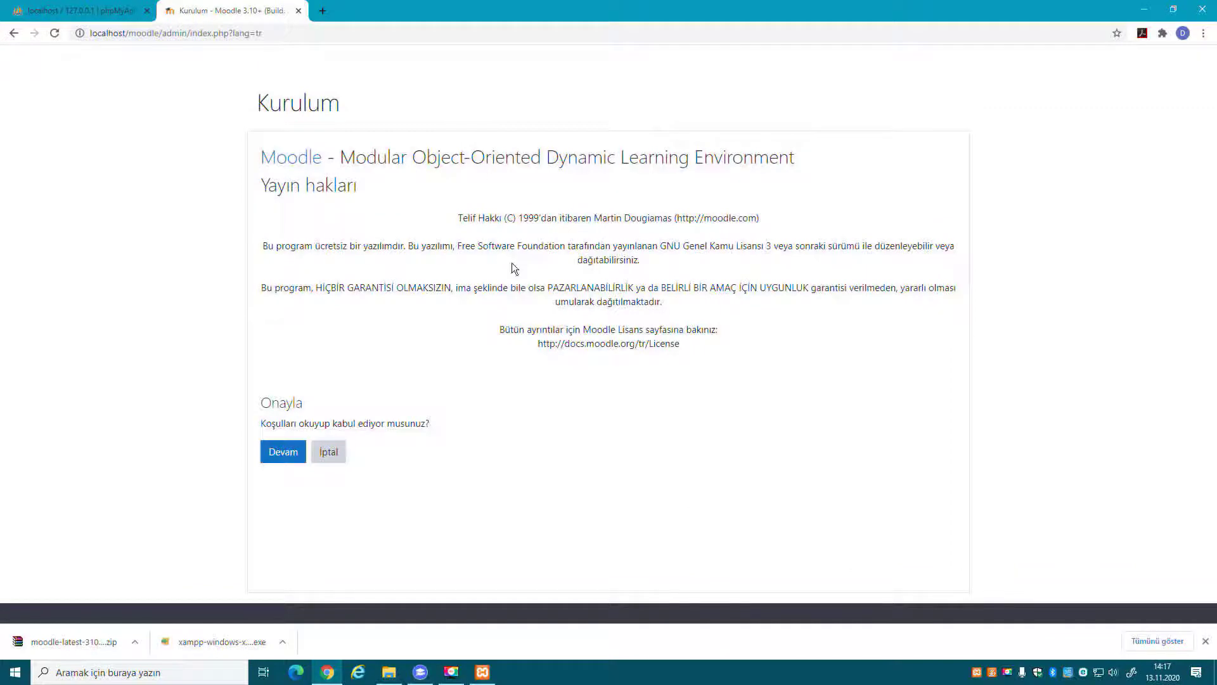
# Accept the licence terms and review the server checks flagging the database type and intl.
pyautogui.click(301, 452)
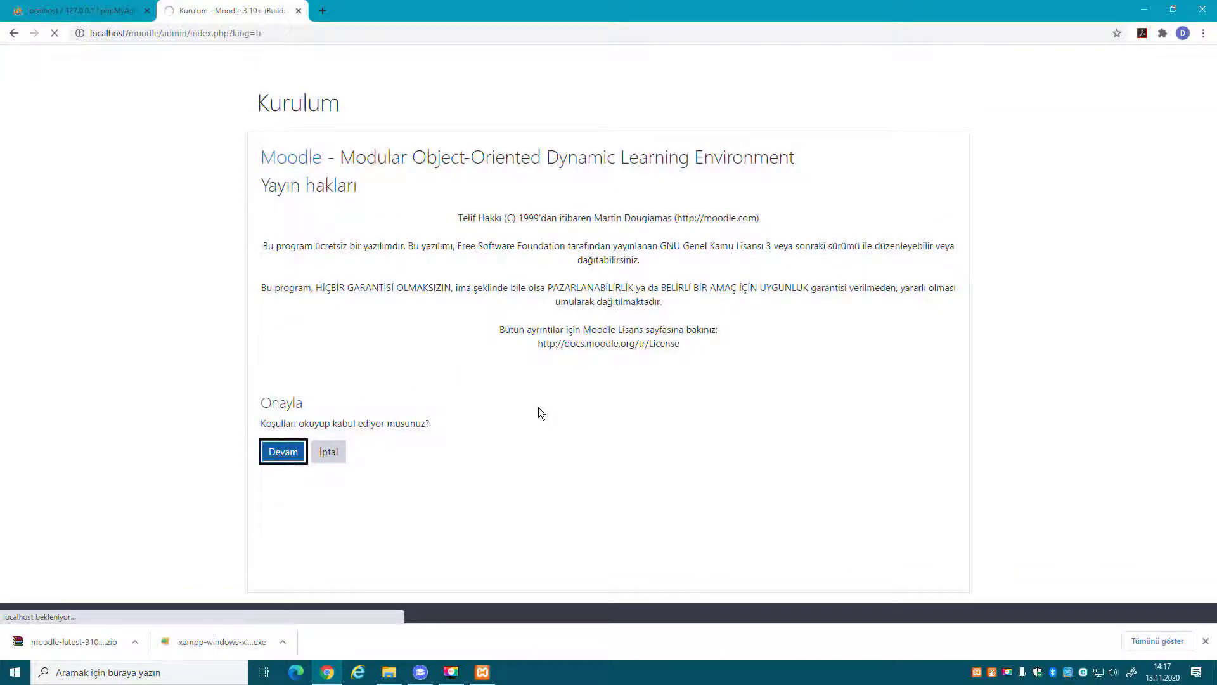
pyautogui.scroll(-2, 538, 414)
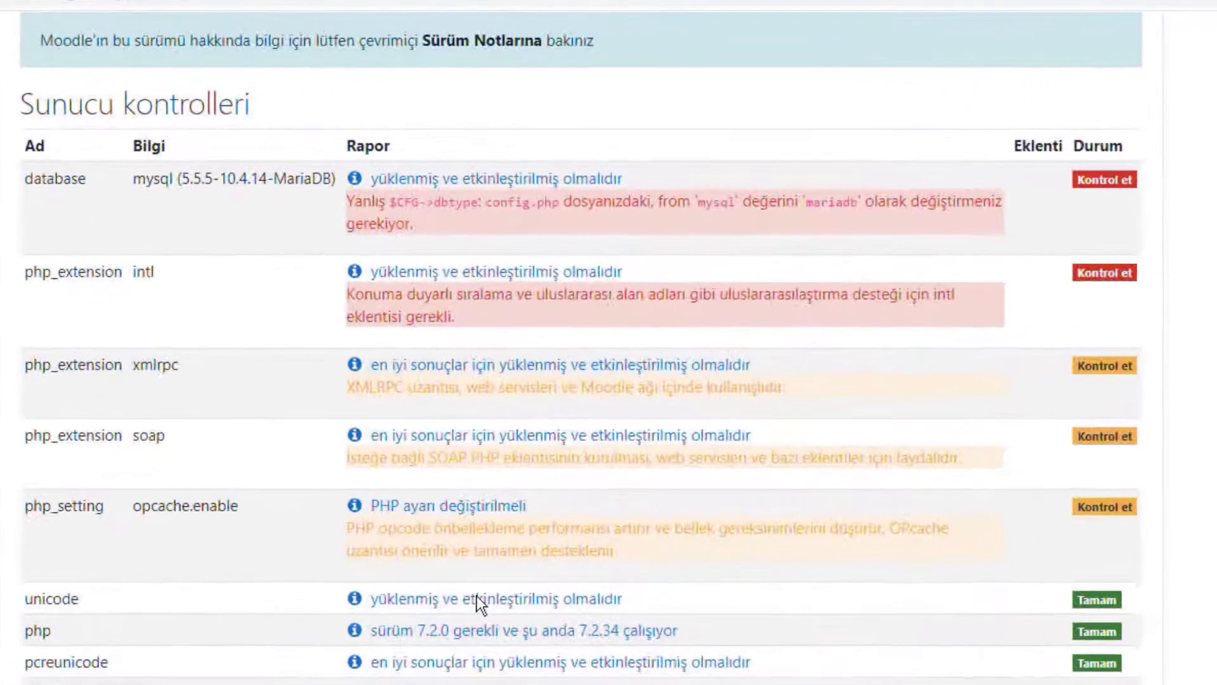
pyautogui.scroll(-7, 474, 598)
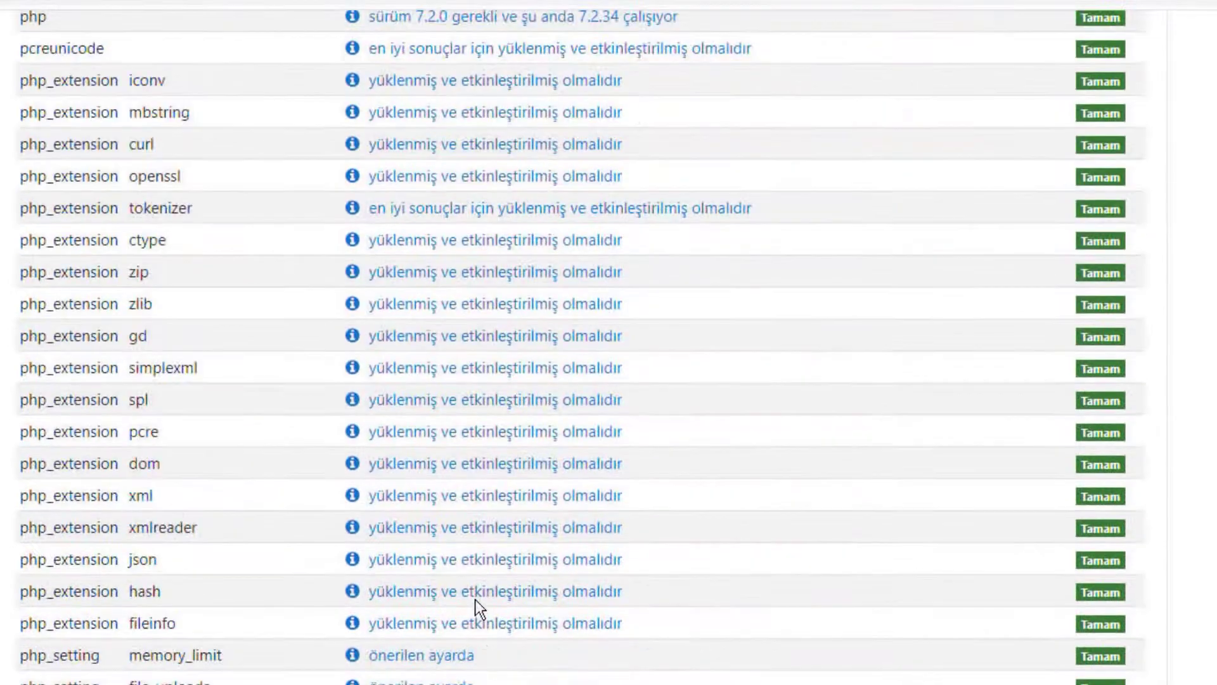
pyautogui.scroll(-4, 474, 599)
pyautogui.scroll(15, 482, 599)
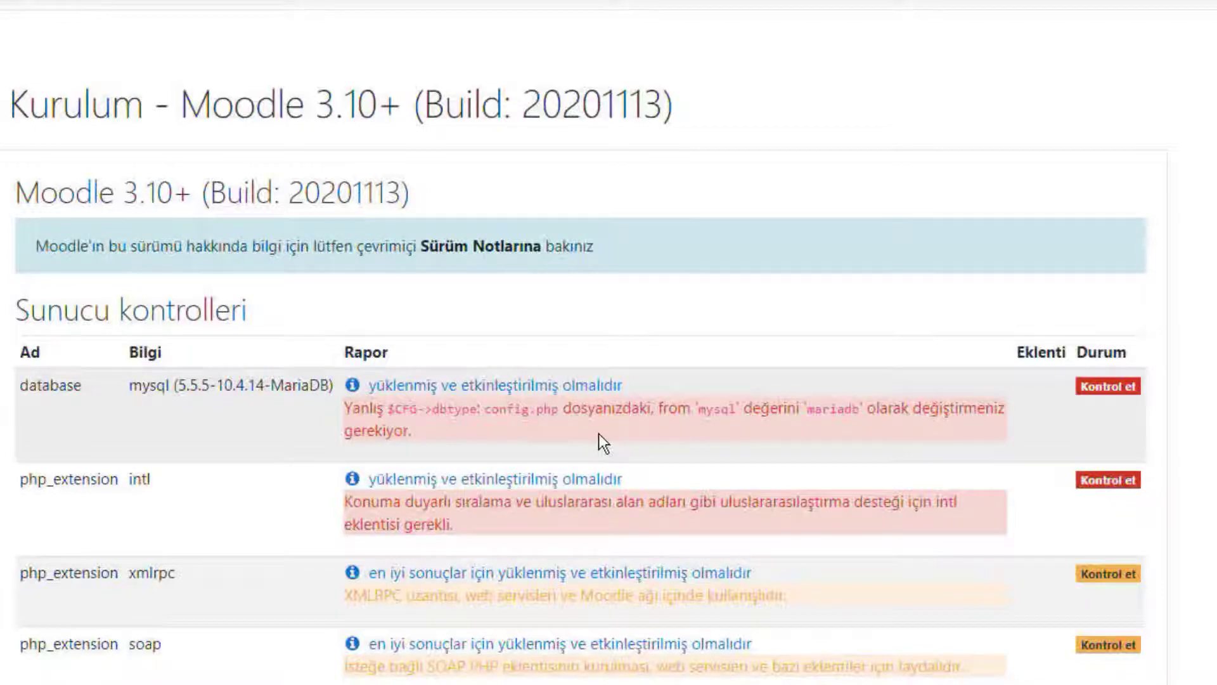
pyautogui.moveTo(133, 385); pyautogui.dragTo(167, 385)
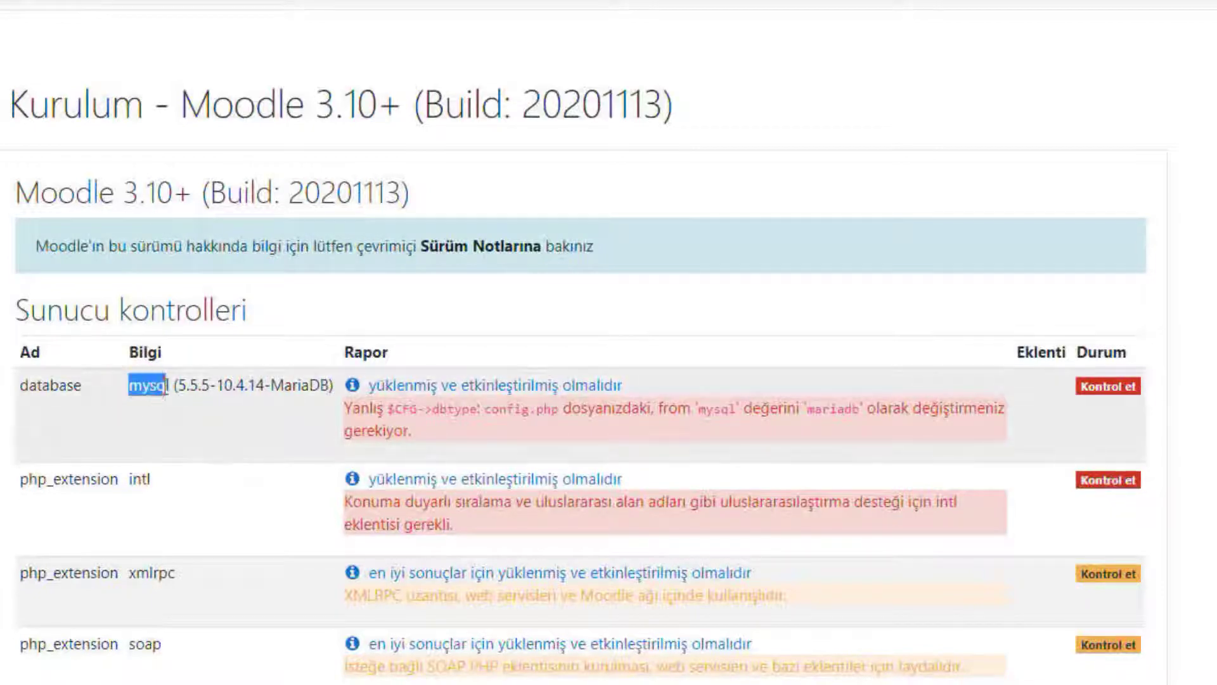
pyautogui.click(1124, 394)
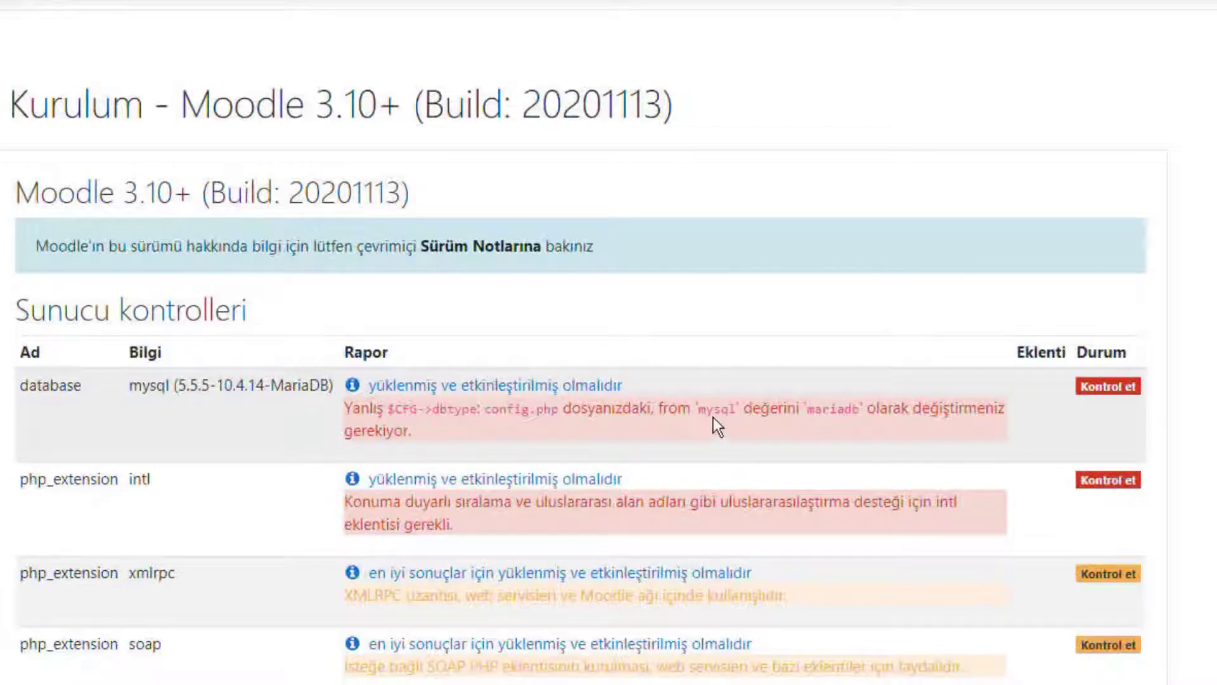
pyautogui.moveTo(803, 411); pyautogui.dragTo(857, 418)
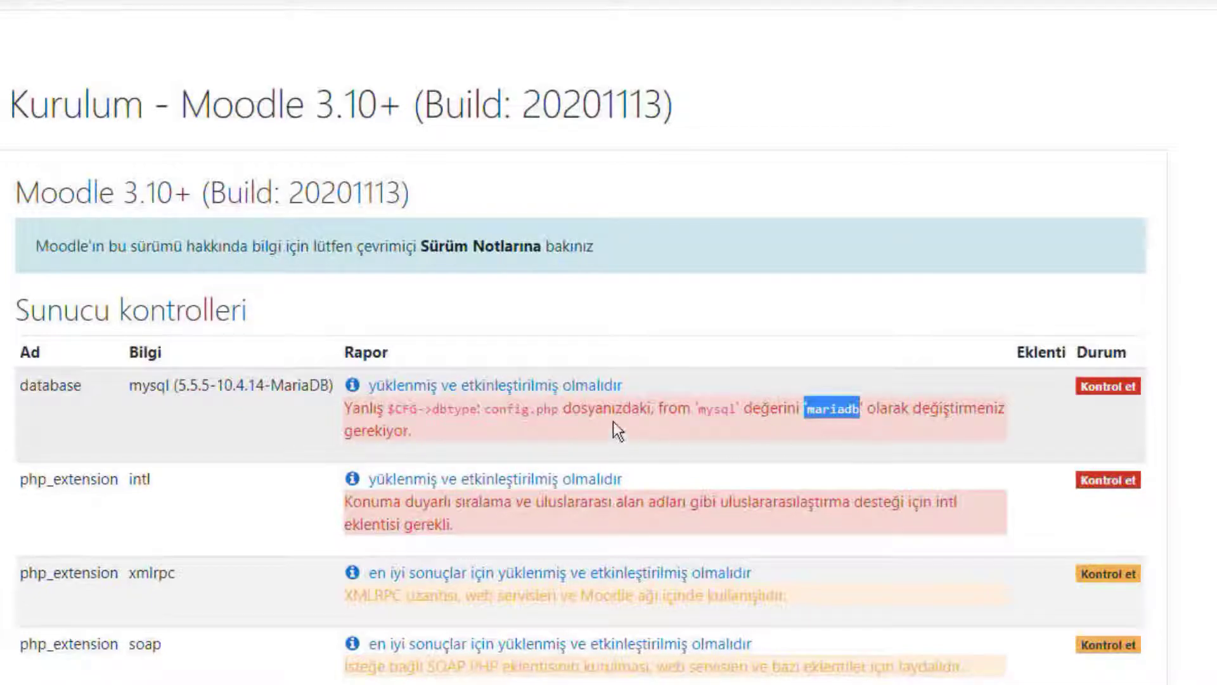
pyautogui.moveTo(563, 409); pyautogui.dragTo(494, 406)
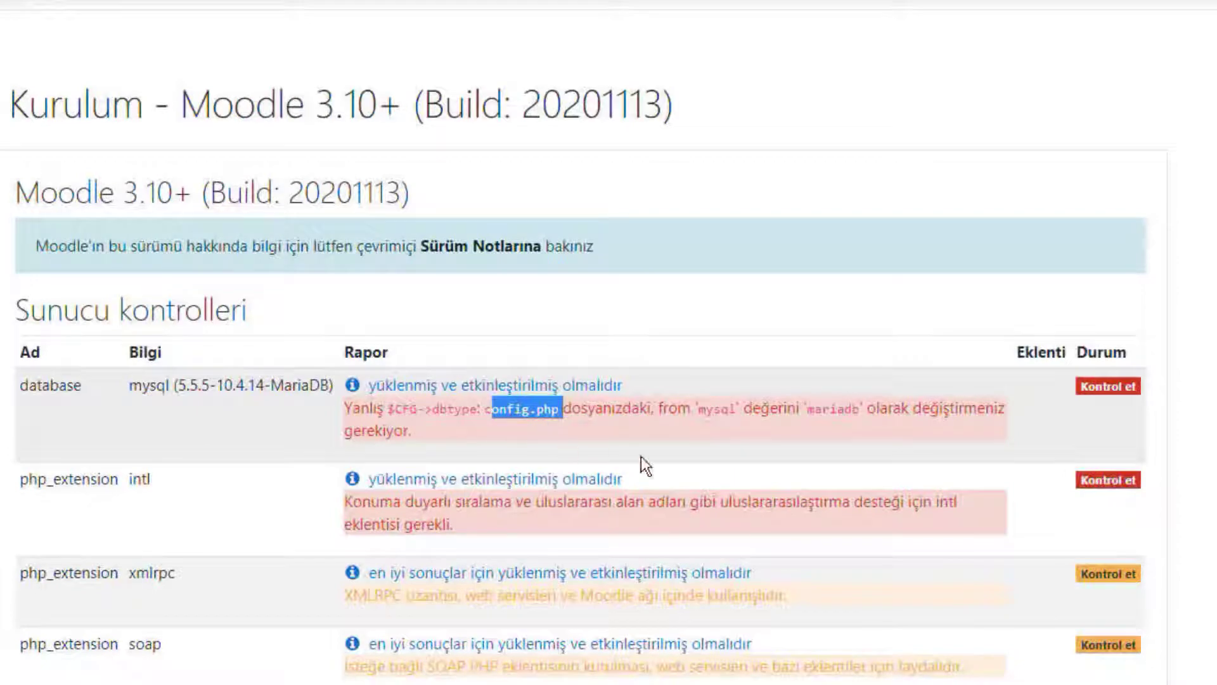
pyautogui.click(720, 428)
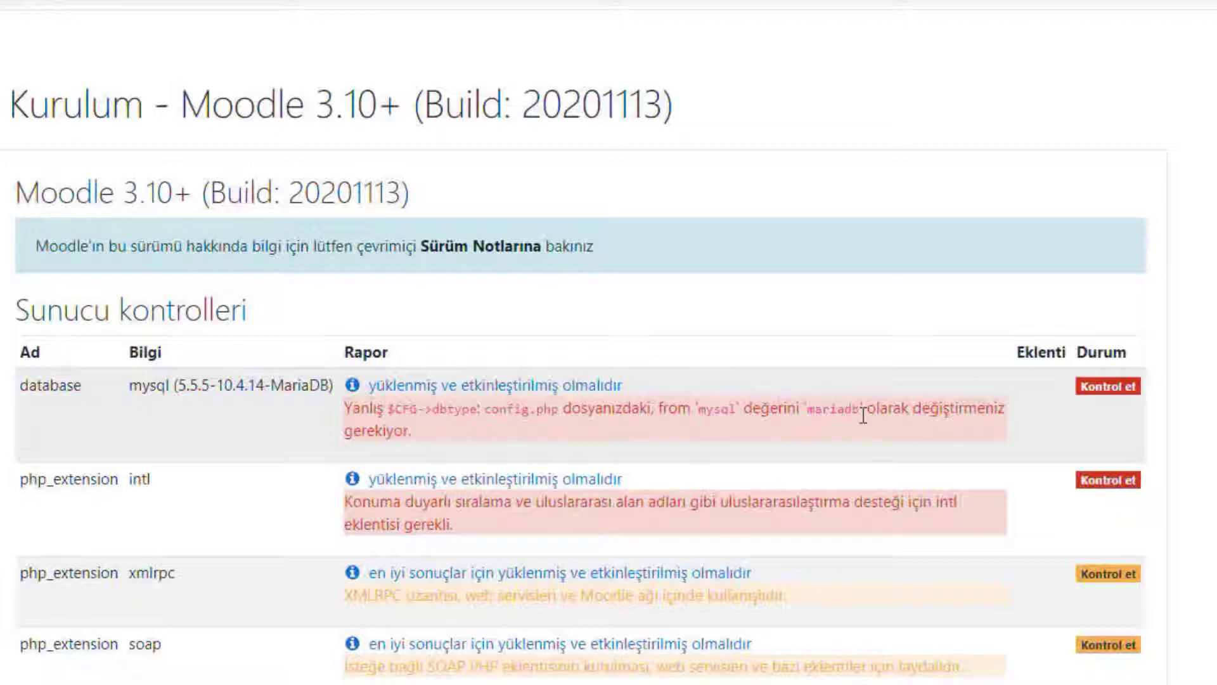
pyautogui.moveTo(484, 409); pyautogui.dragTo(556, 410)
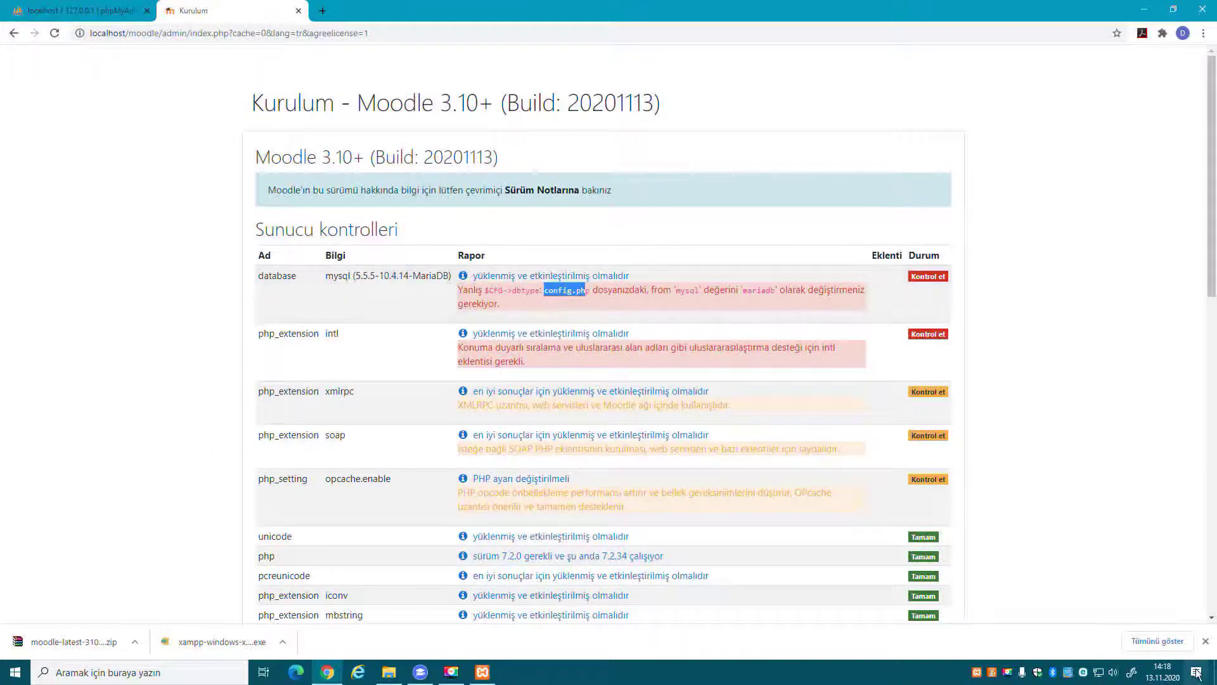
# Browse from the desktop into the xampp\htdocs\moodle folder and locate config.php.
pyautogui.press('super+d')
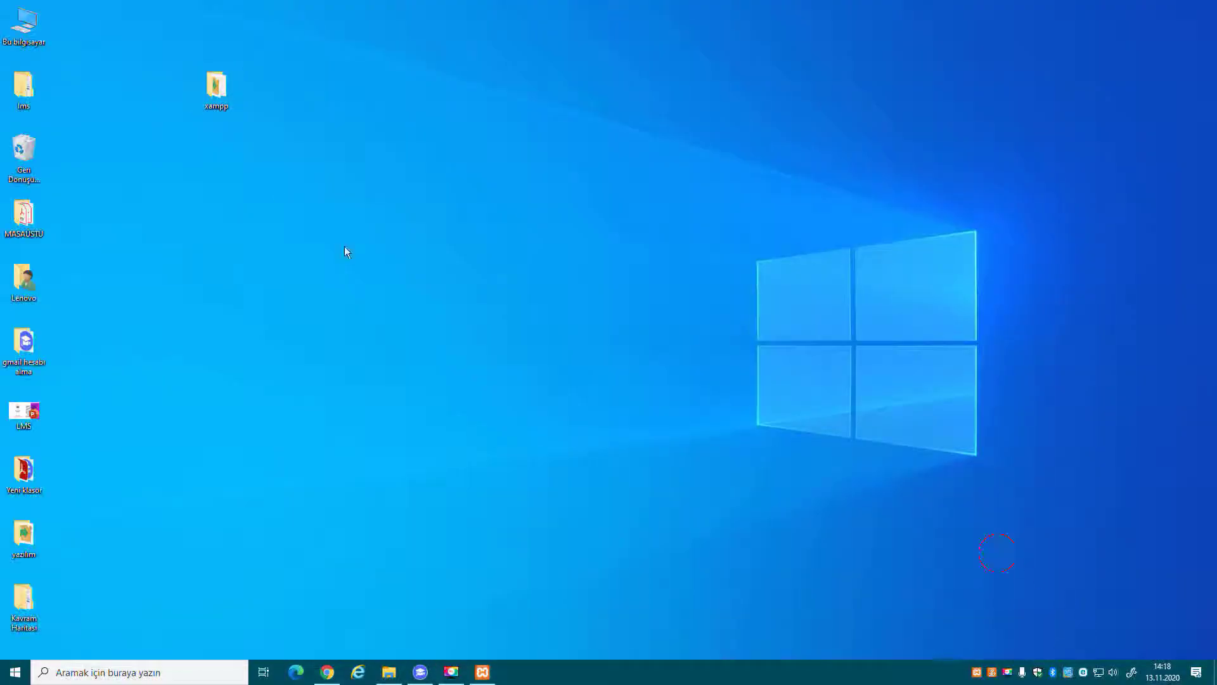
pyautogui.doubleClick(223, 82)
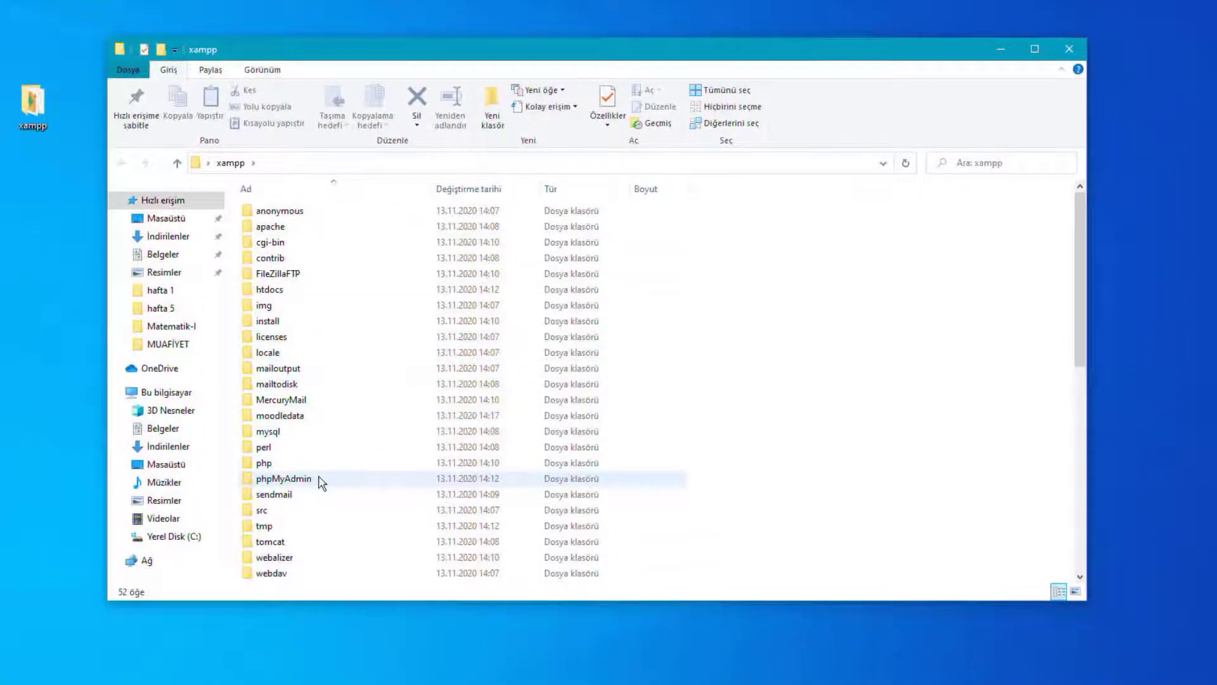
pyautogui.doubleClick(270, 289)
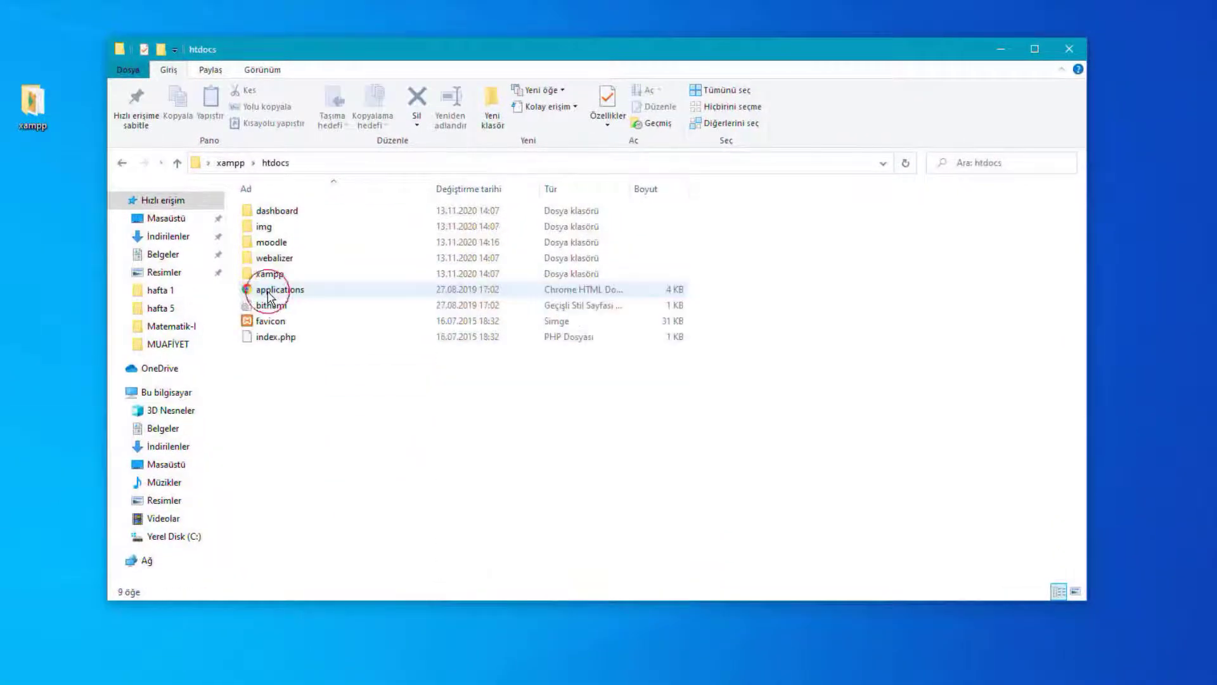
pyautogui.doubleClick(272, 243)
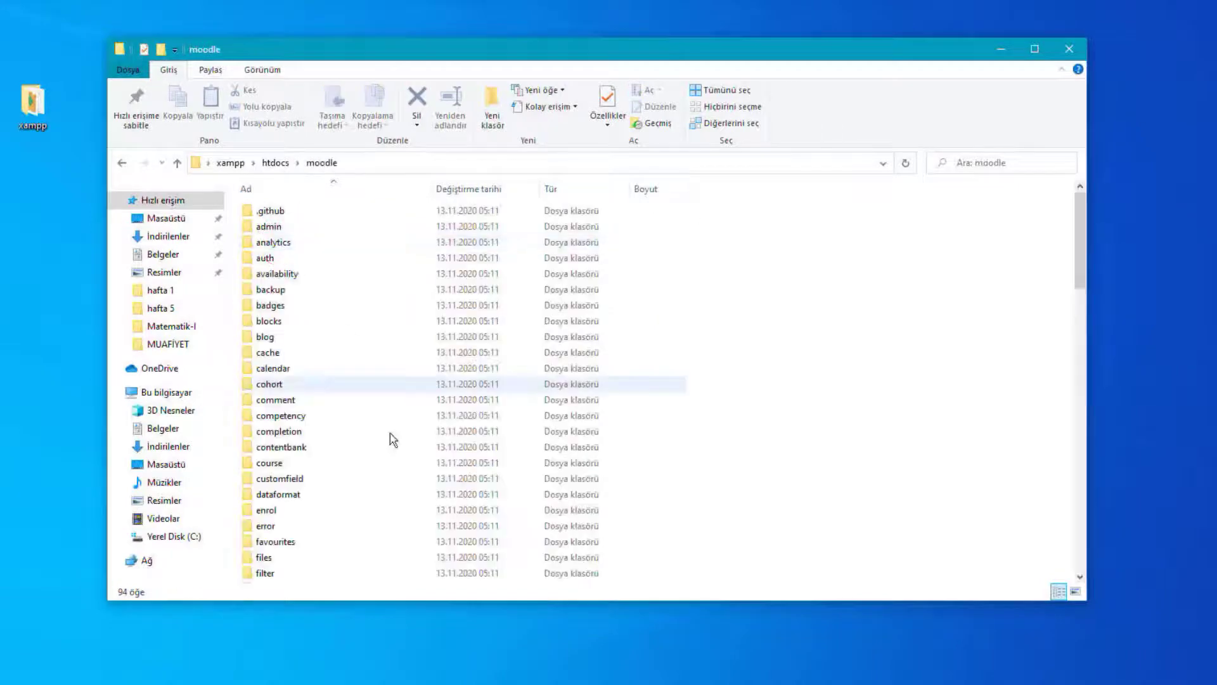
pyautogui.hotkey('alt', 'Tab')
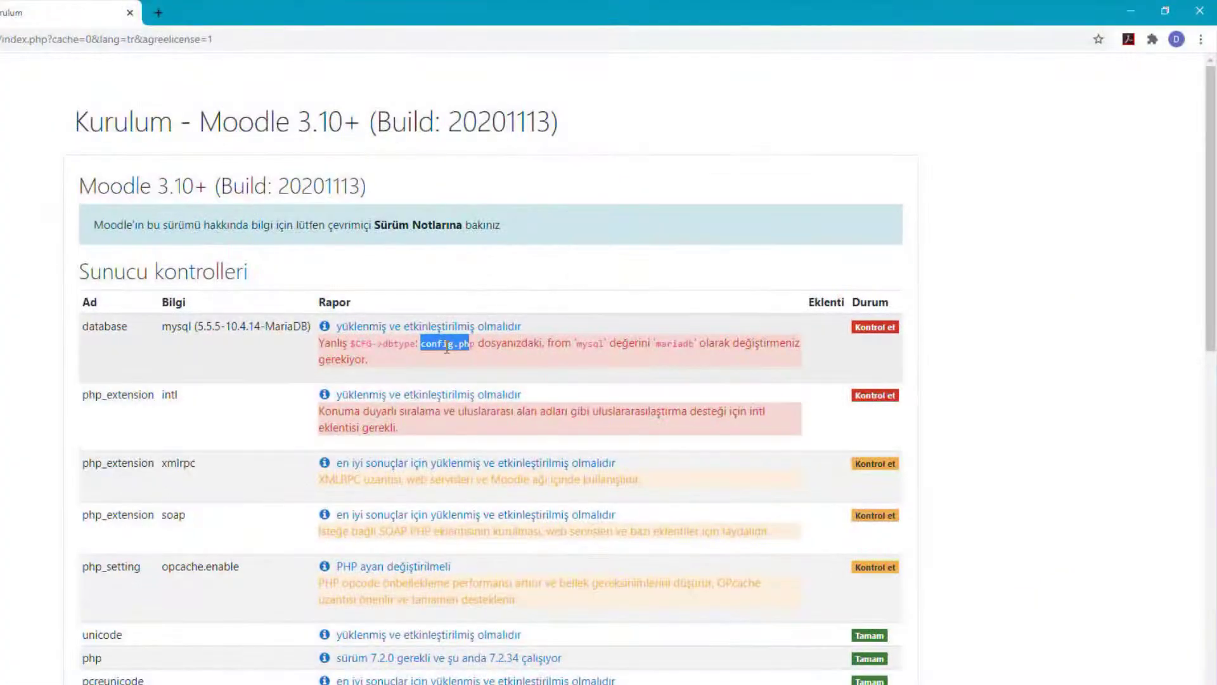
pyautogui.hotkey('alt', 'Tab')
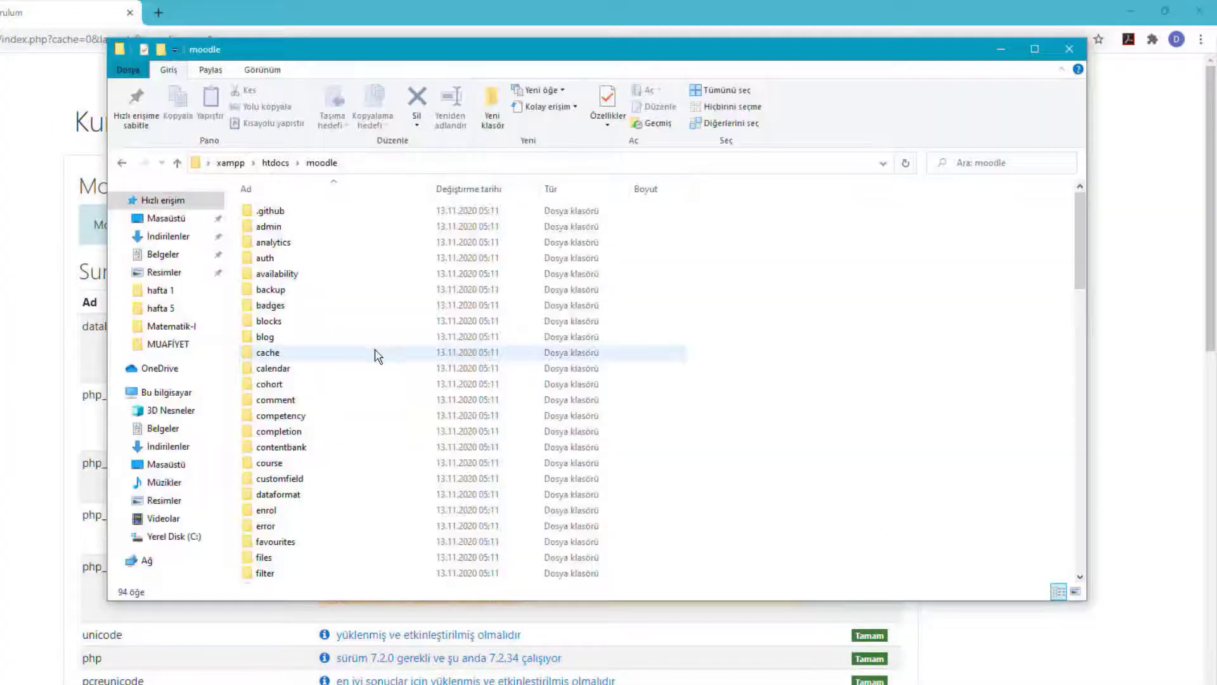
pyautogui.scroll(-3, 378, 355)
pyautogui.scroll(-15, 377, 355)
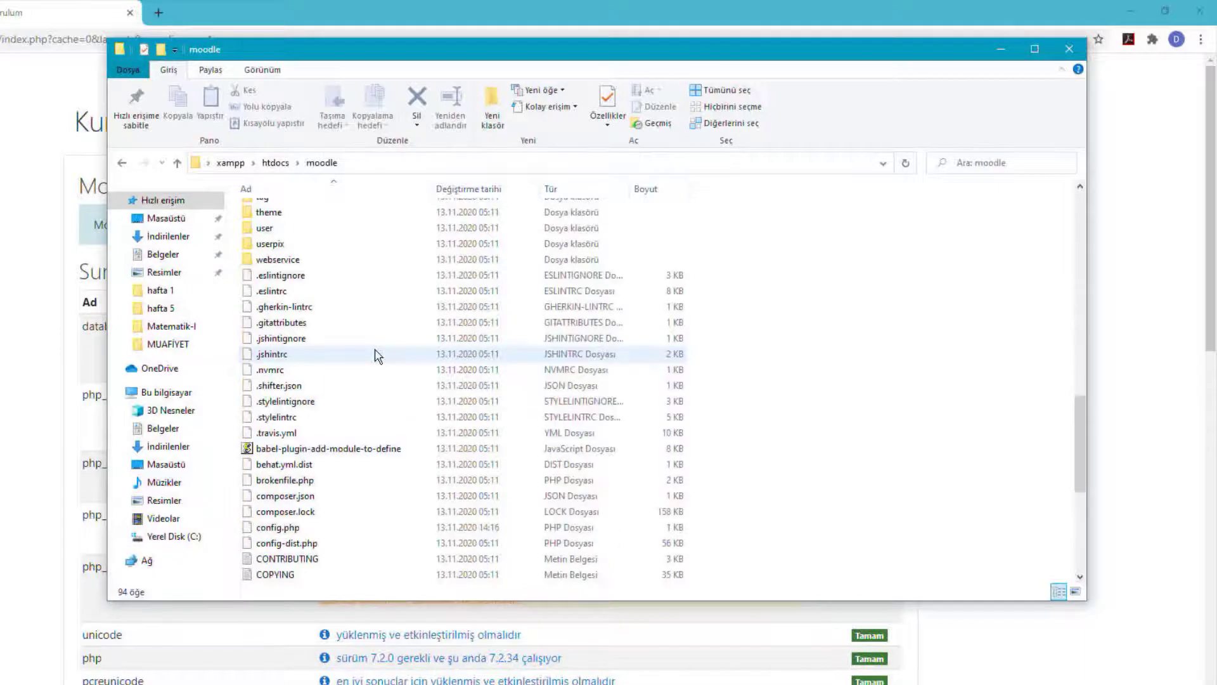
pyautogui.scroll(-2, 378, 354)
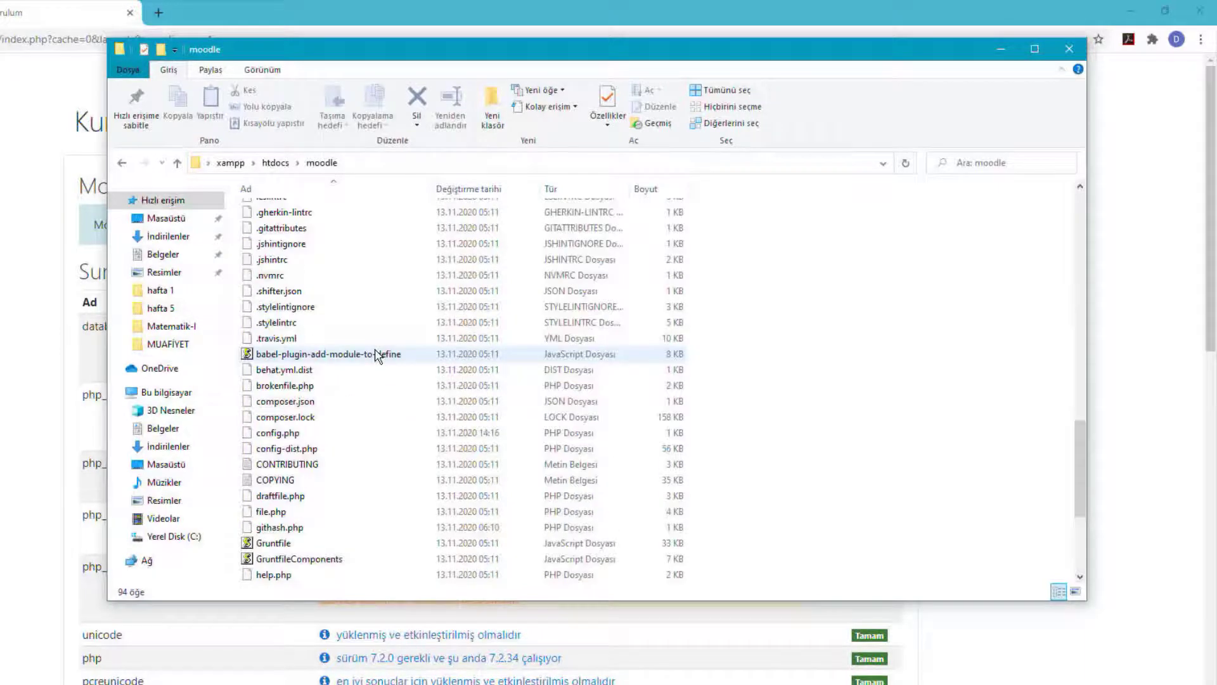
# Open config.php with Not Defteri (Notepad) via the open-with dialog.
pyautogui.click(279, 433)
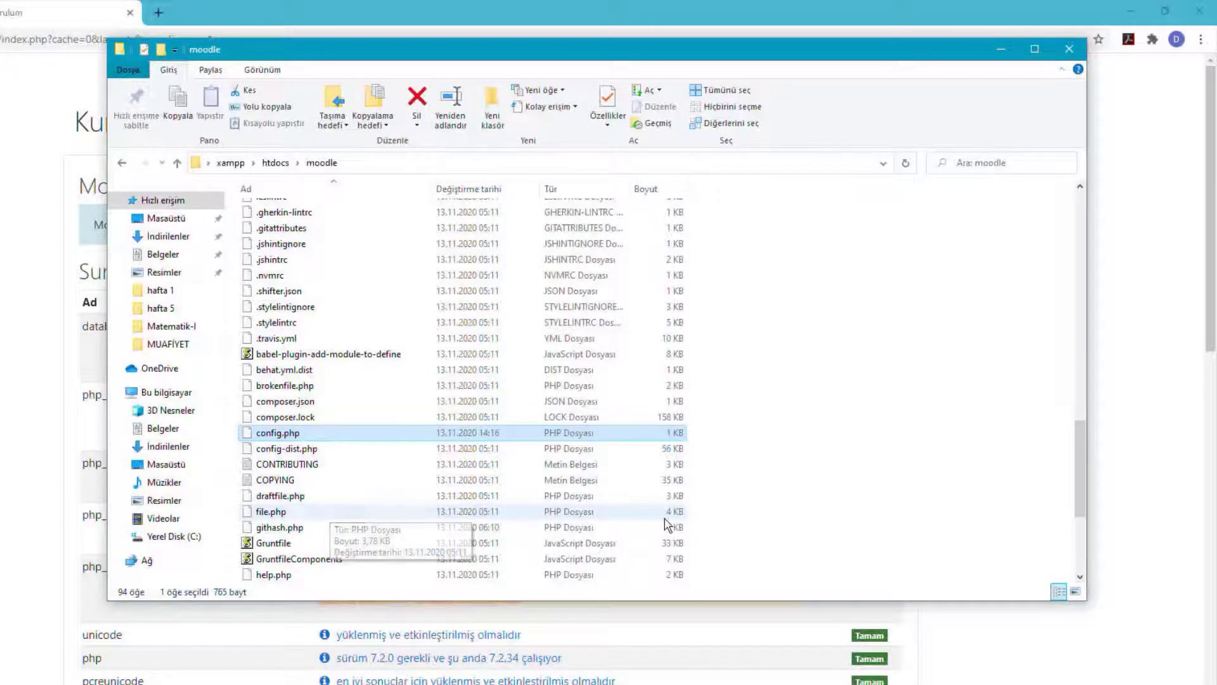
pyautogui.doubleClick(294, 437)
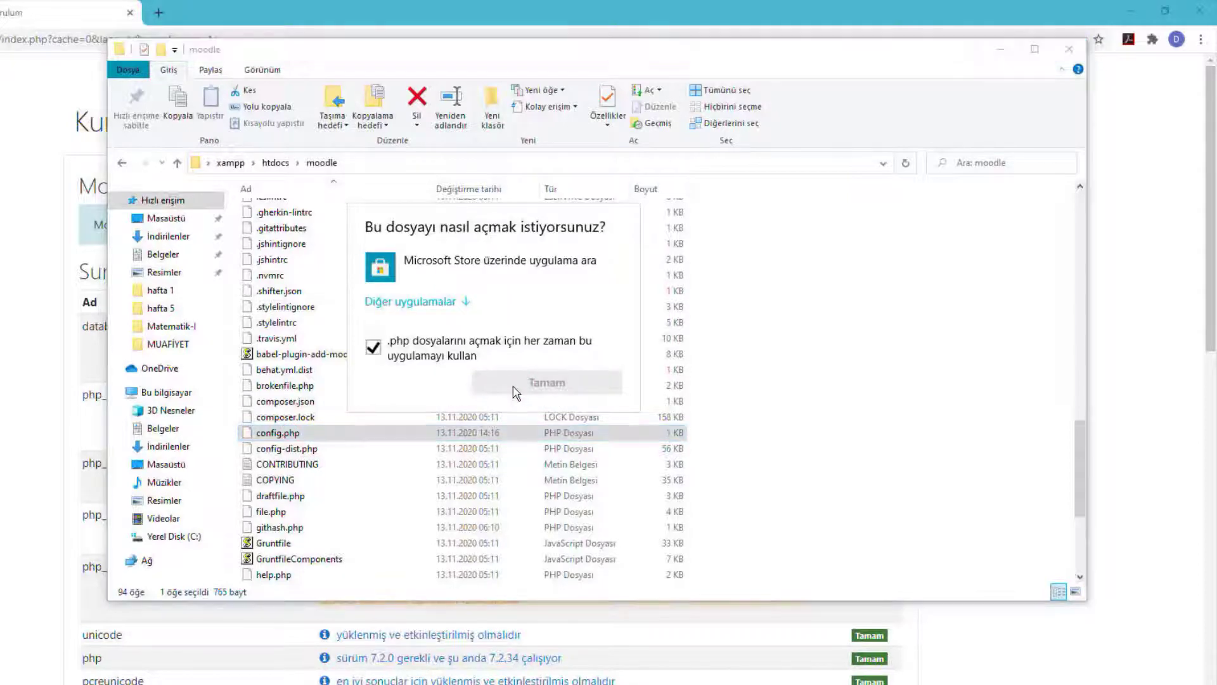
pyautogui.click(451, 303)
pyautogui.click(497, 424)
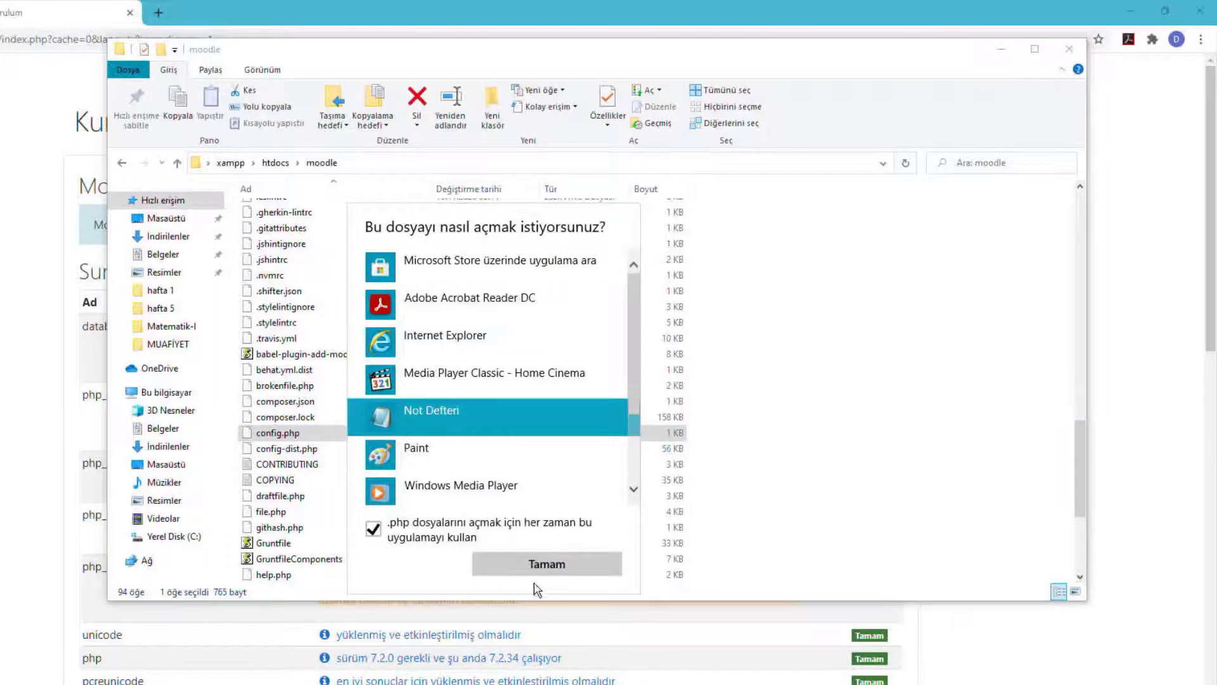
pyautogui.click(532, 564)
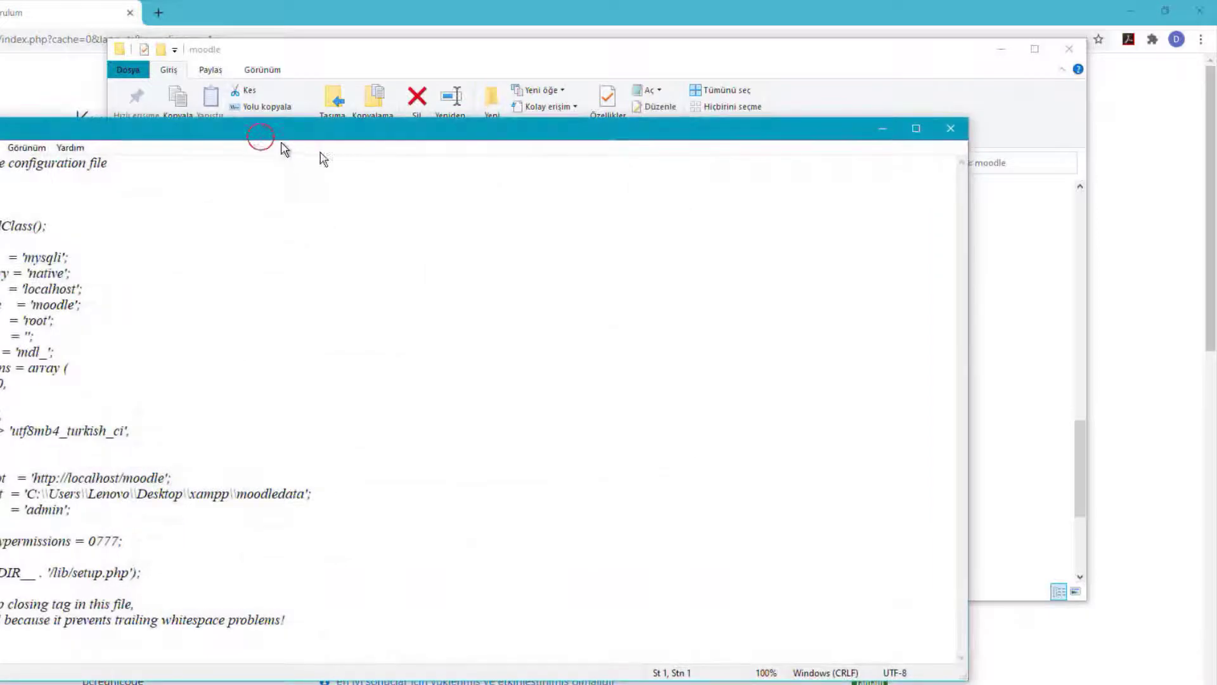
# Check the server checks page for the required database type mariadb.
pyautogui.moveTo(259, 136); pyautogui.dragTo(594, 152)
pyautogui.hotkey('alt', 'Tab')
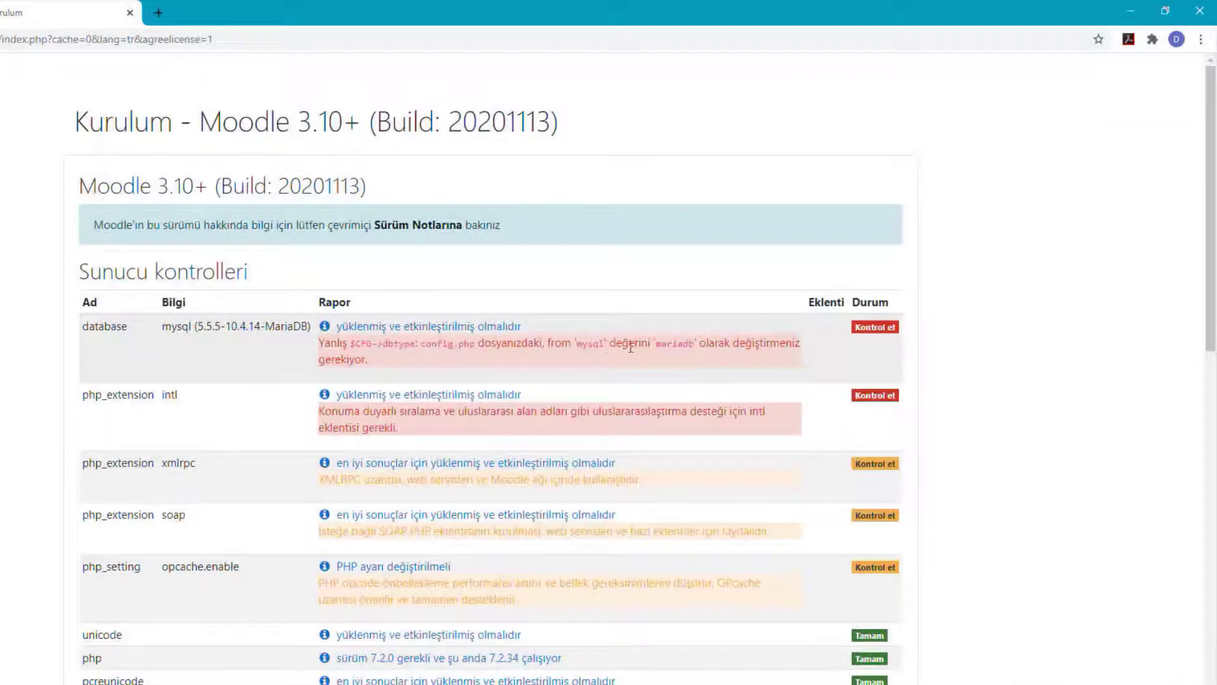
pyautogui.moveTo(695, 343); pyautogui.dragTo(658, 341)
pyautogui.hotkey('alt', 'Tab')
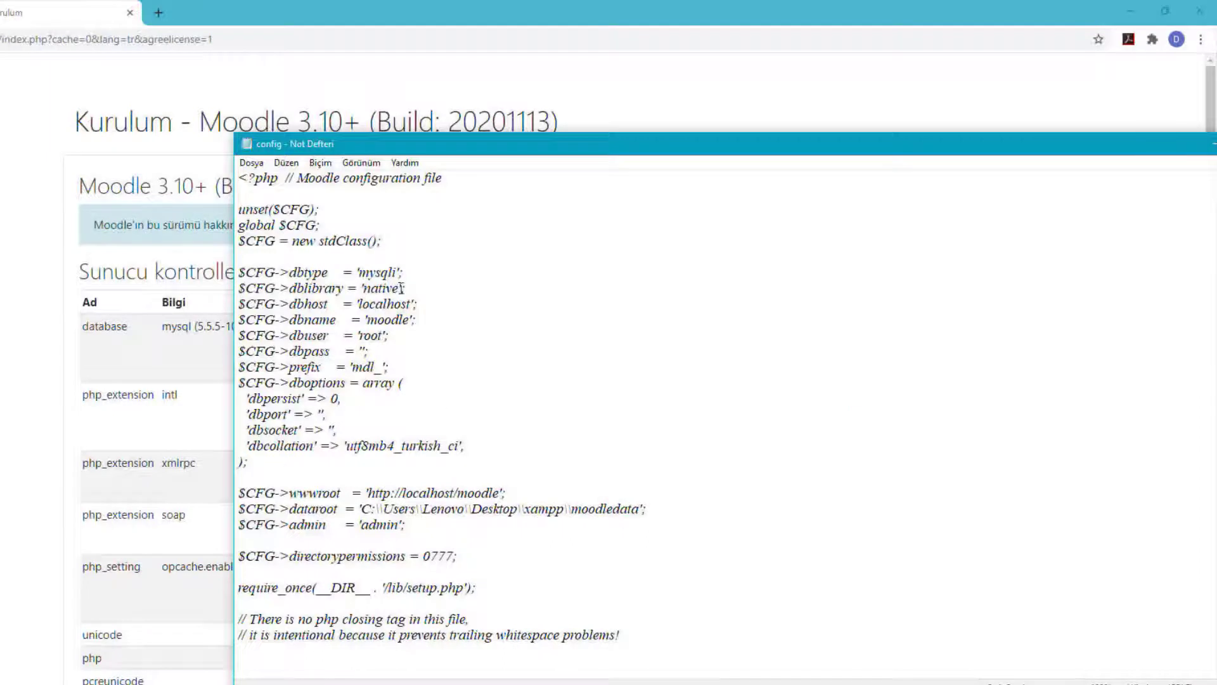
# Replace mysqli with mariadb in $CFG->dbtype, save and close config.php, and rerun the checks.
pyautogui.moveTo(398, 268); pyautogui.dragTo(363, 269)
pyautogui.write('mariadb')
pyautogui.moveTo(477, 150); pyautogui.dragTo(125, 166)
pyautogui.click(935, 157)
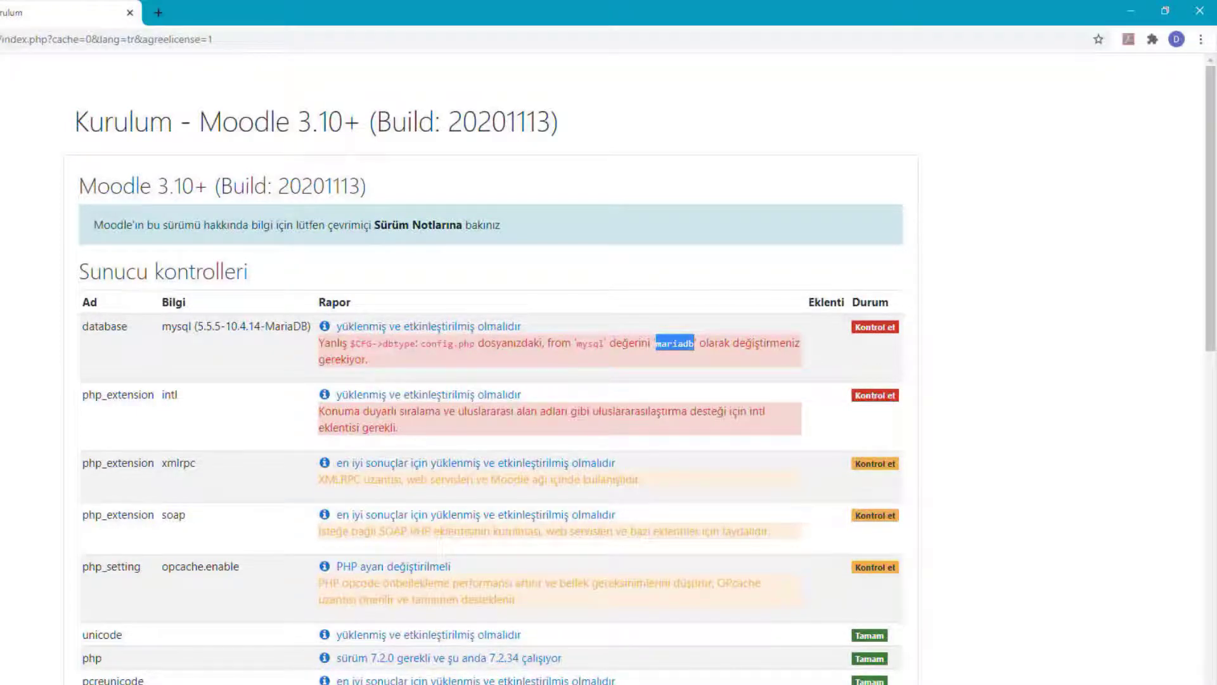
pyautogui.press('F5')
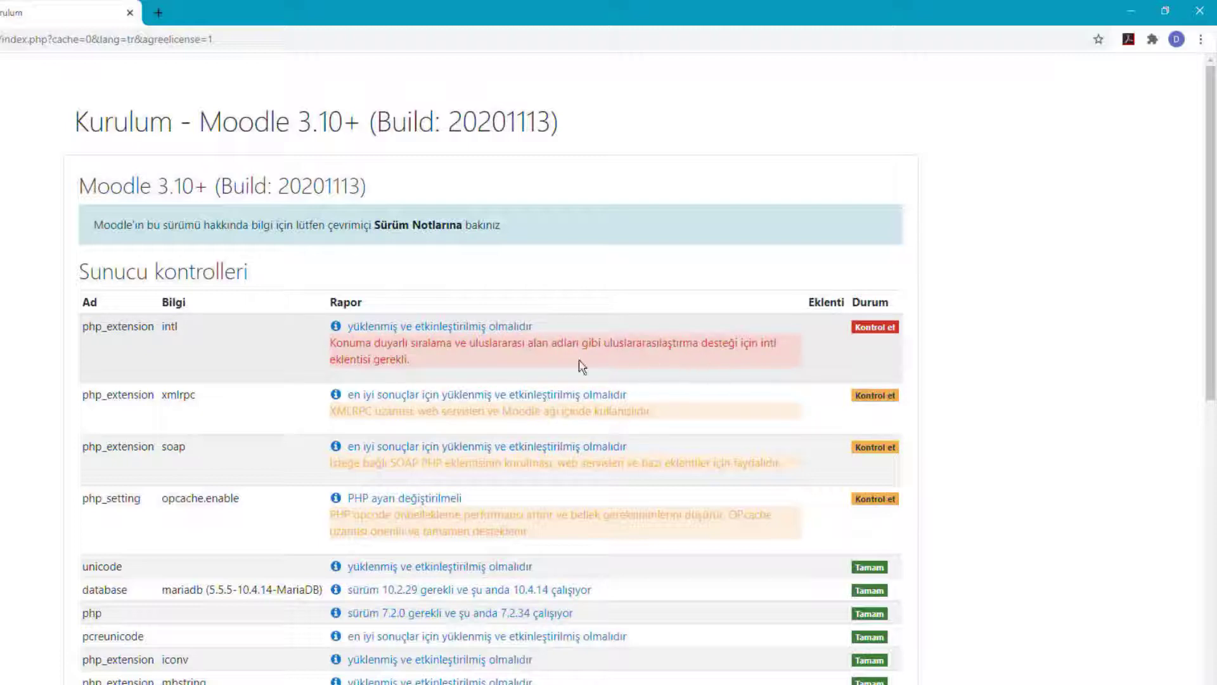
# Highlight the missing intl extension warning and place the XAMPP Control Panel at the left.
pyautogui.moveTo(425, 360); pyautogui.dragTo(288, 366)
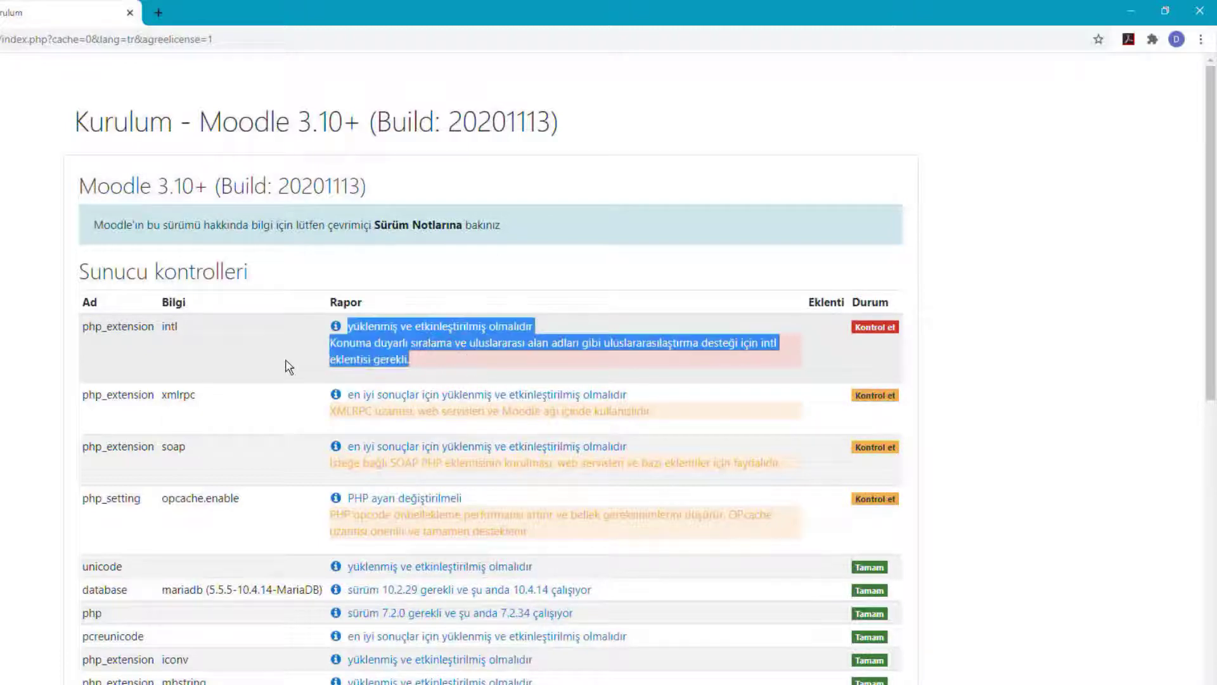
pyautogui.click(436, 374)
pyautogui.moveTo(412, 360); pyautogui.dragTo(334, 343)
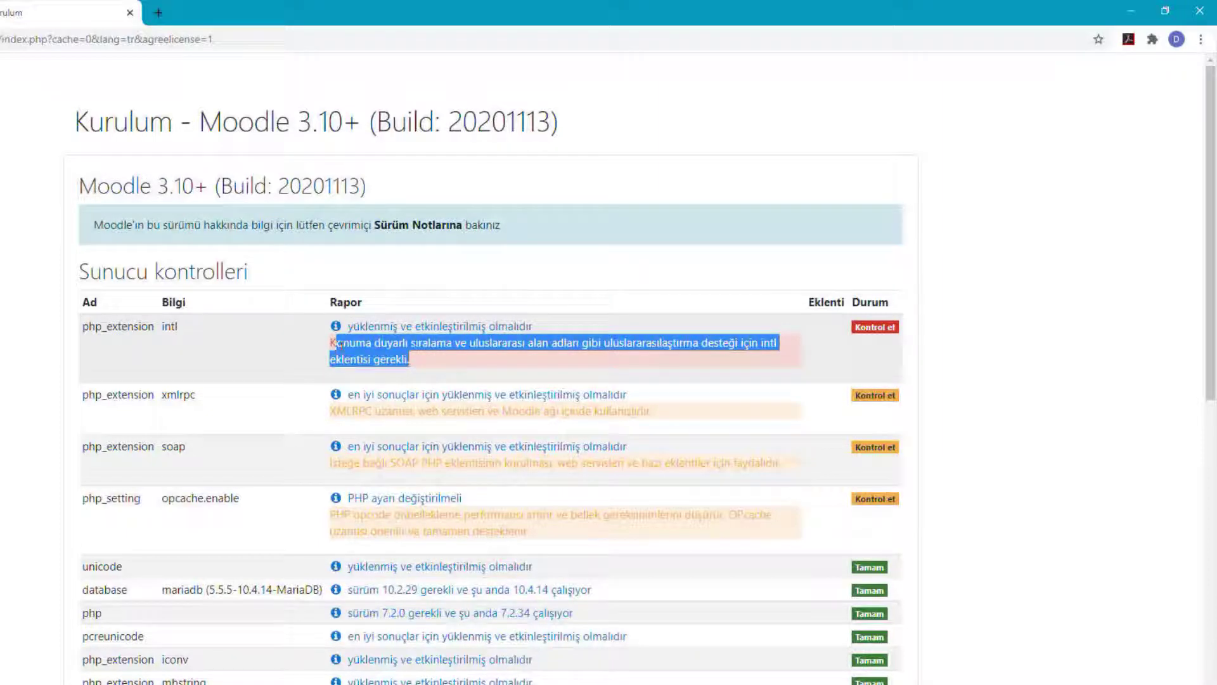
pyautogui.click(388, 353)
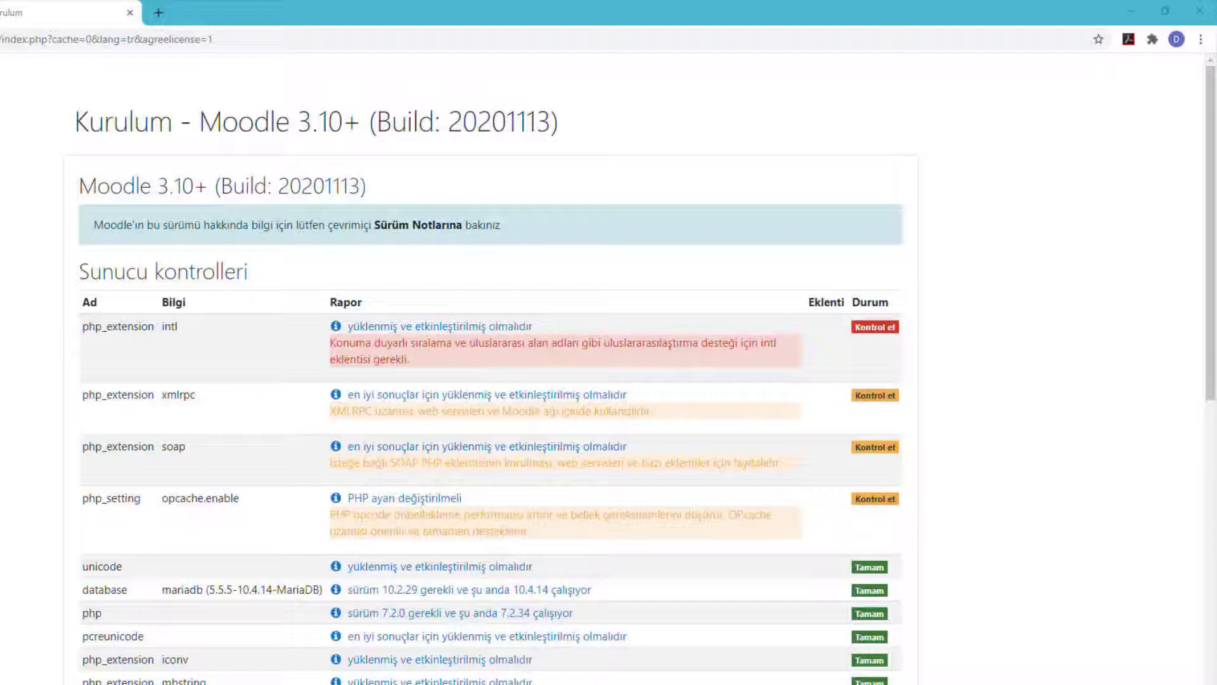
pyautogui.moveTo(577, 101); pyautogui.dragTo(40, 36)
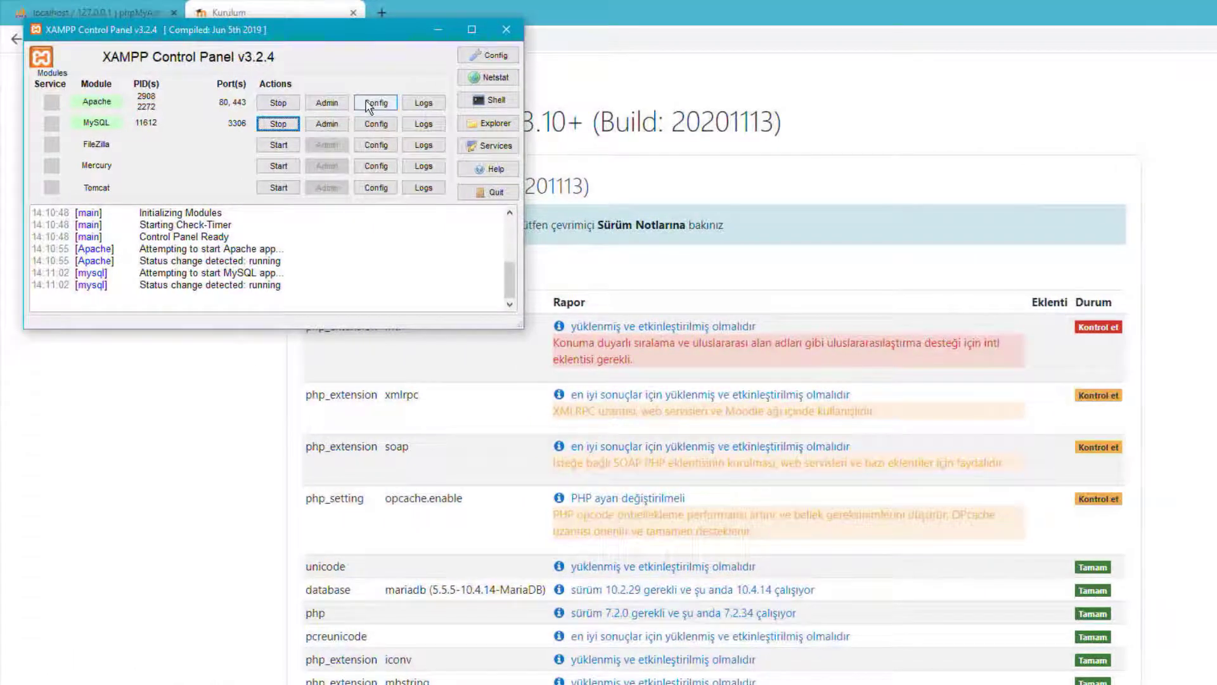
# Open php.ini from Apache's Config list in XAMPP Control Panel.
pyautogui.click(371, 103)
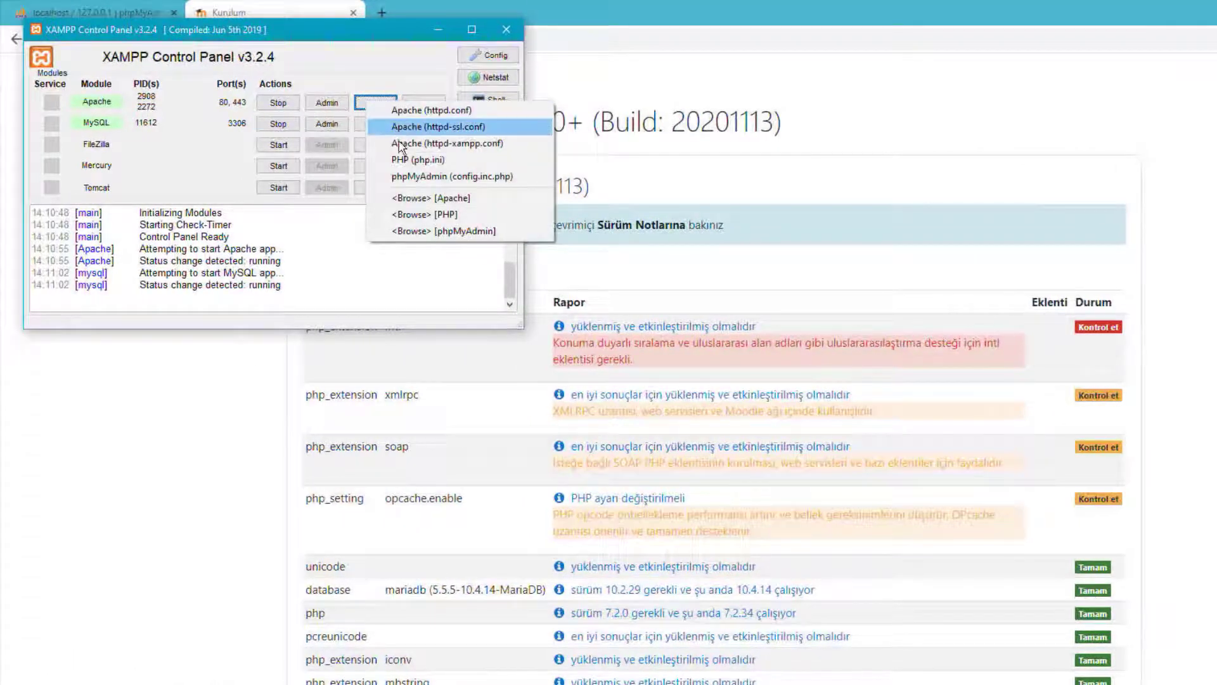
pyautogui.click(411, 160)
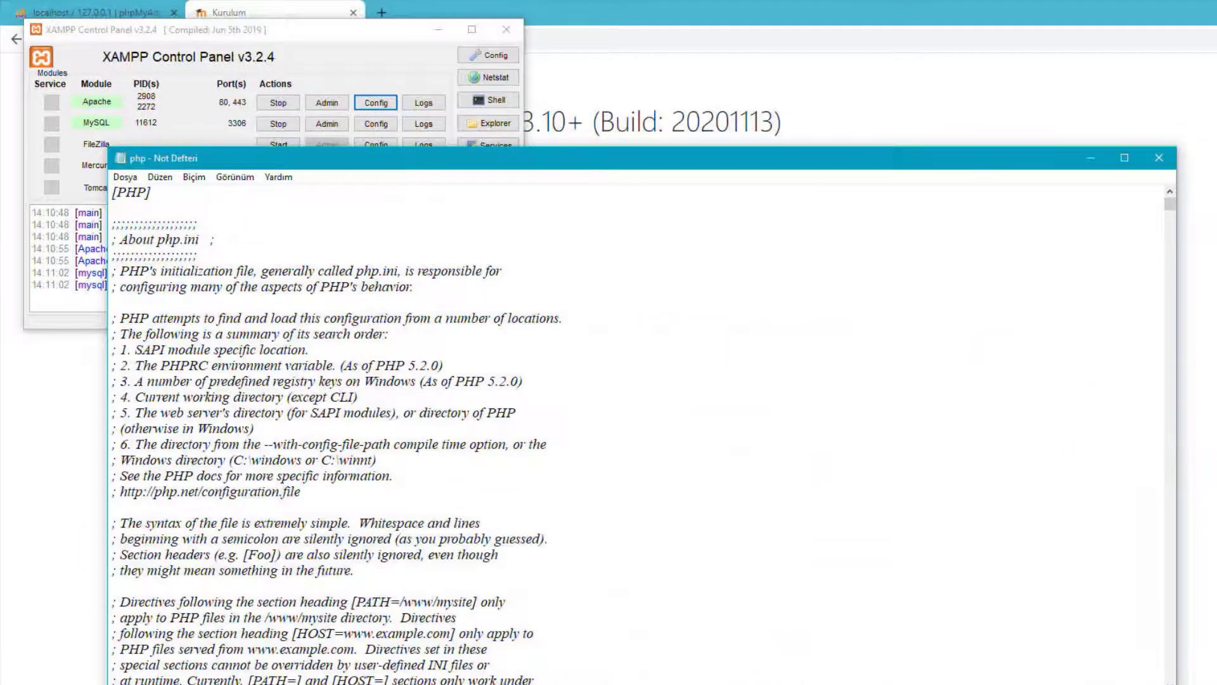
pyautogui.click(1159, 158)
pyautogui.click(391, 104)
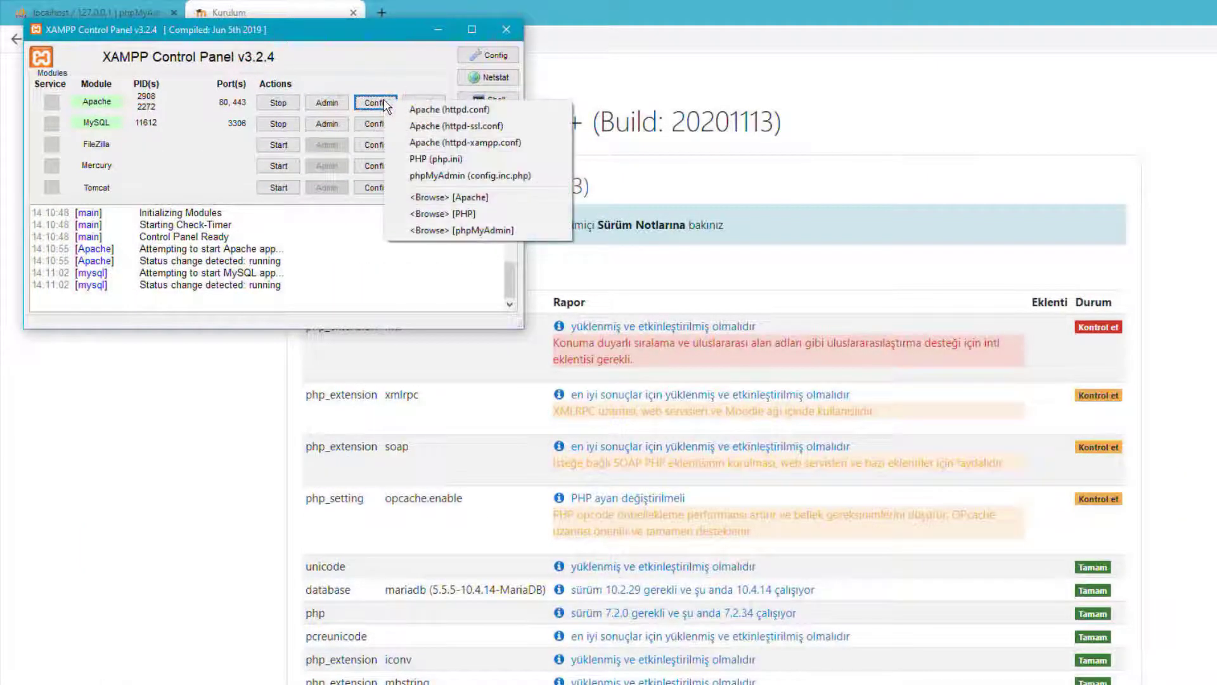
pyautogui.click(448, 160)
pyautogui.moveTo(818, 161); pyautogui.dragTo(974, 36)
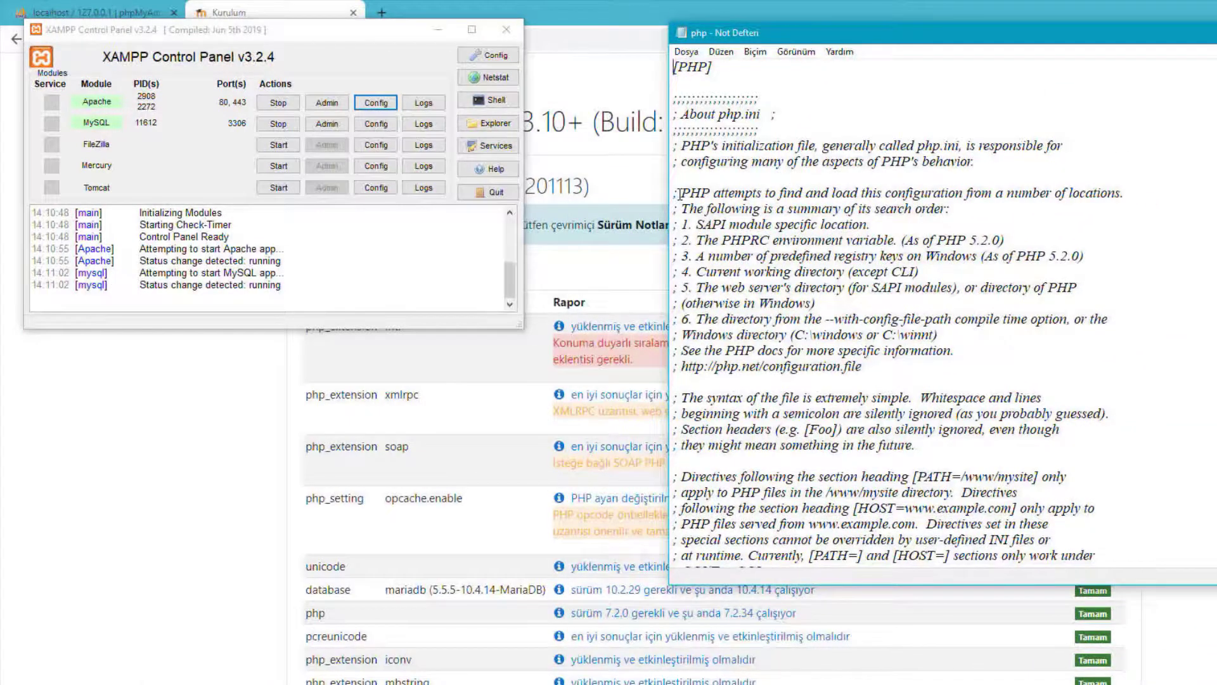
# Find the ;extension=intl line and delete its semicolon to enable intl.
pyautogui.scroll(-20, 679, 193)
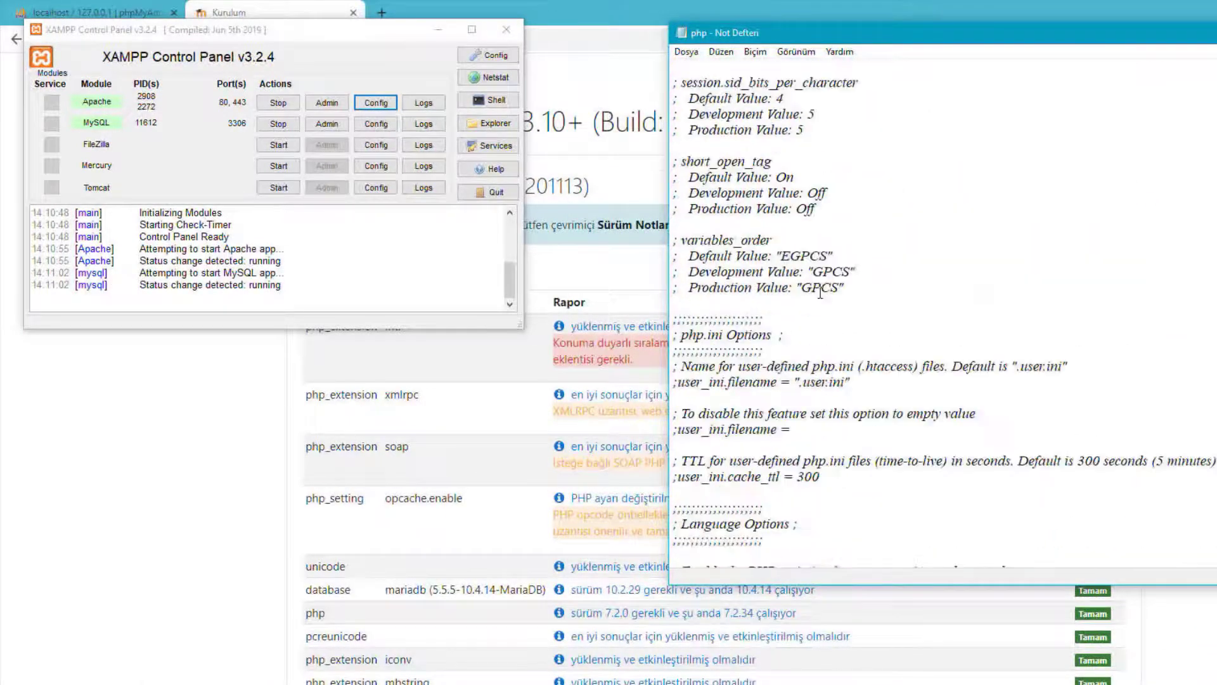
pyautogui.scroll(-20, 820, 292)
pyautogui.scroll(-20, 835, 304)
pyautogui.scroll(-20, 859, 299)
pyautogui.scroll(-20, 862, 294)
pyautogui.scroll(3, 862, 295)
pyautogui.moveTo(790, 33); pyautogui.dragTo(1169, 75)
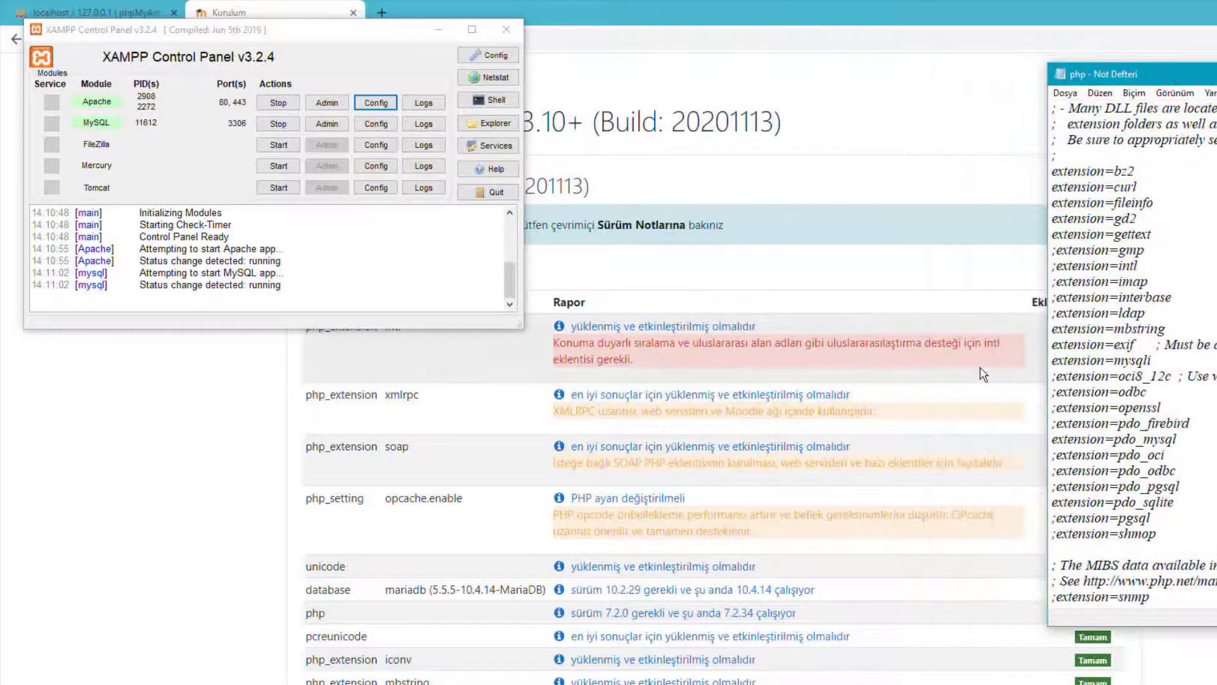
pyautogui.doubleClick(1165, 74)
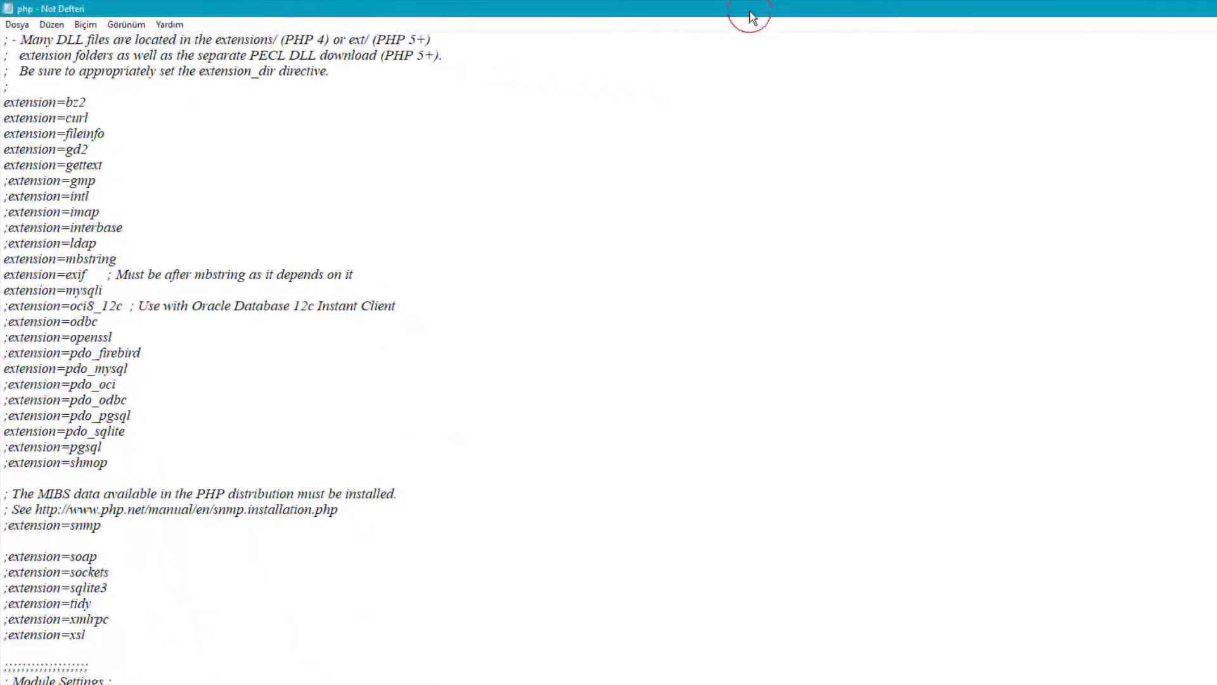
pyautogui.doubleClick(749, 17)
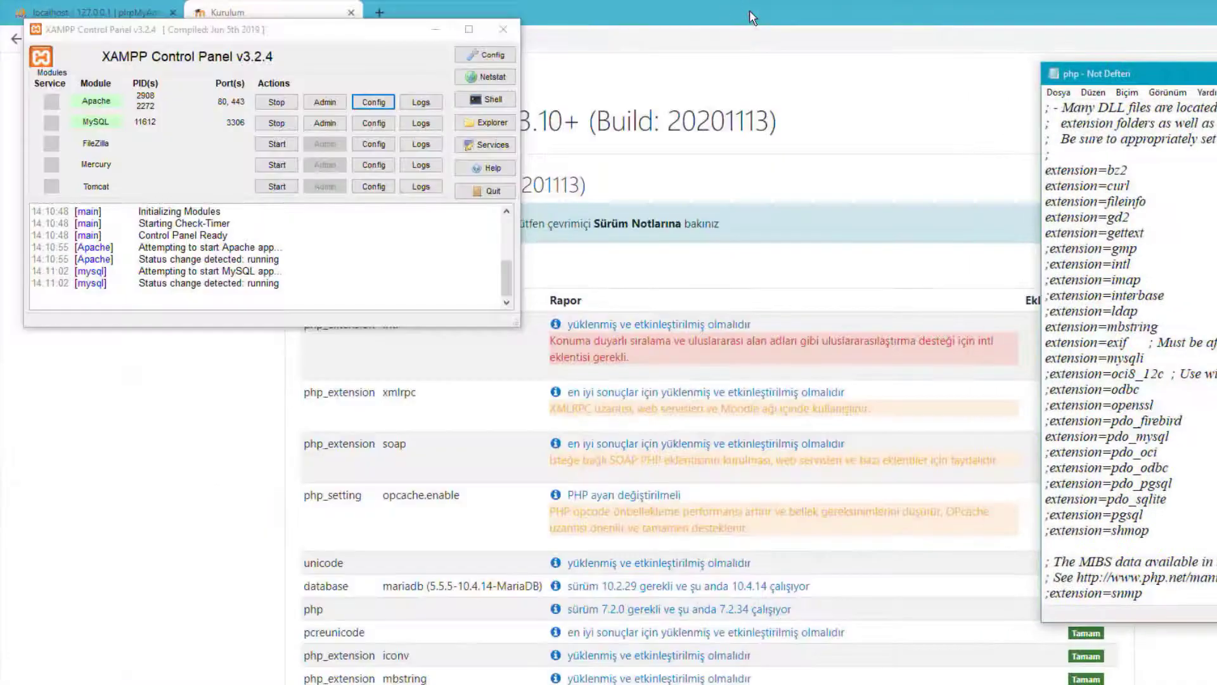
pyautogui.moveTo(1204, 75); pyautogui.dragTo(770, 82)
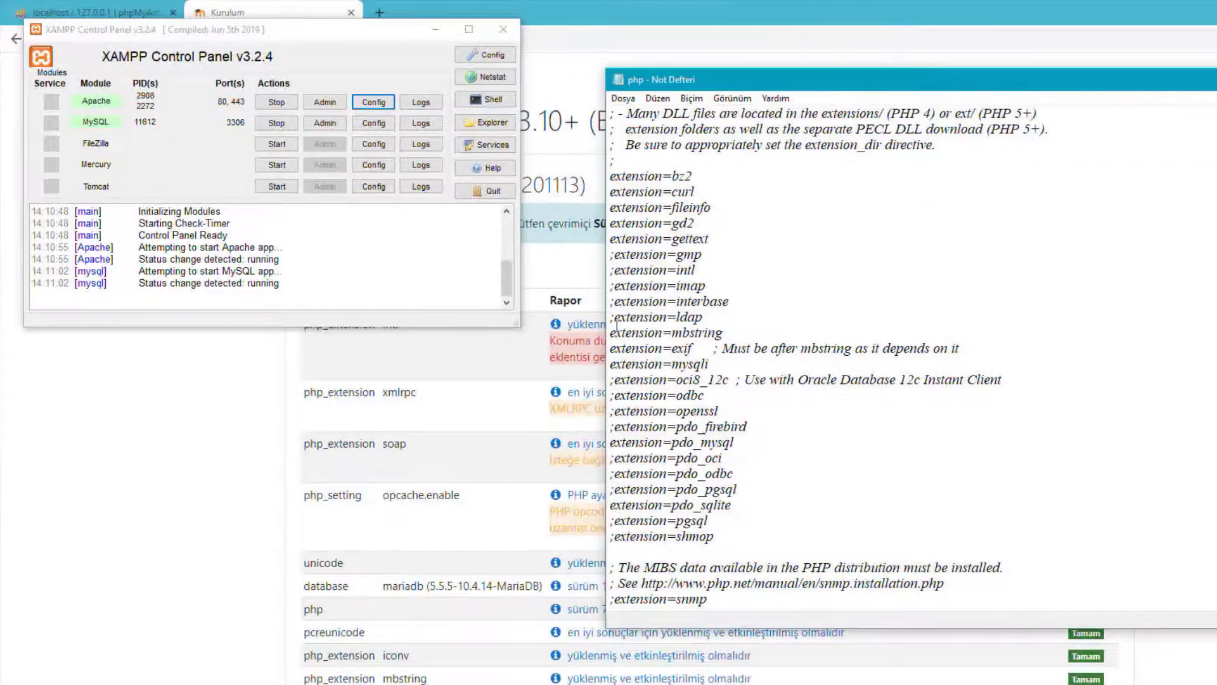
pyautogui.moveTo(611, 270); pyautogui.dragTo(701, 268)
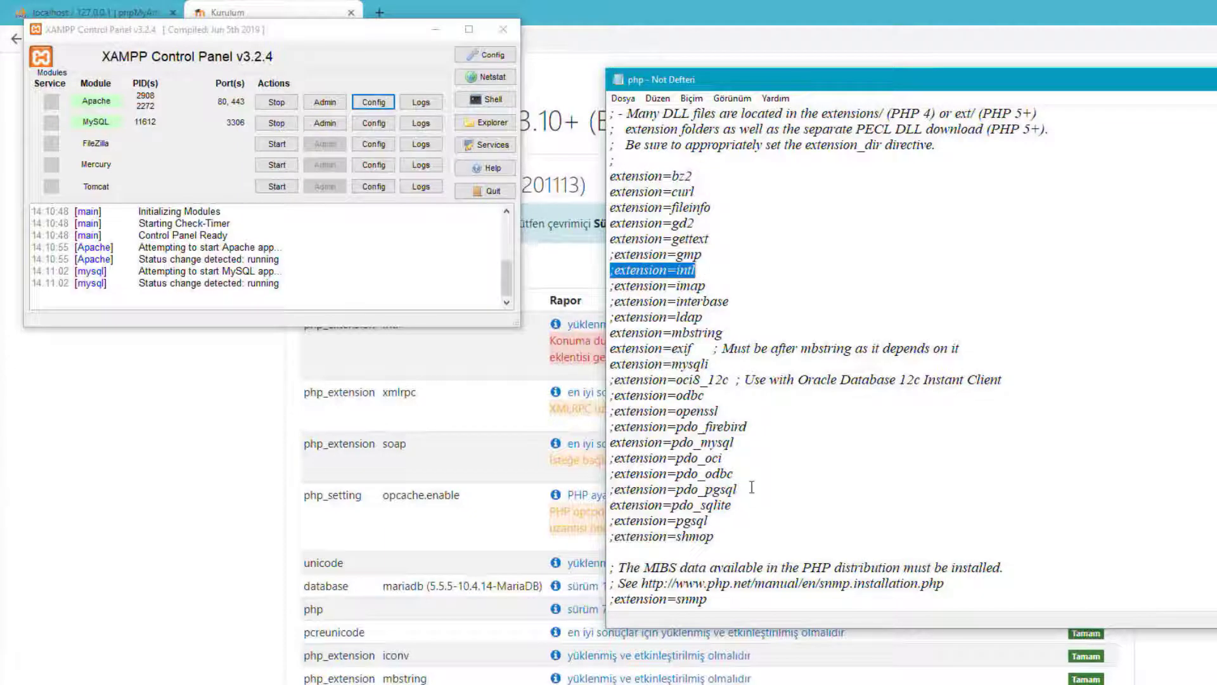
pyautogui.click(615, 265)
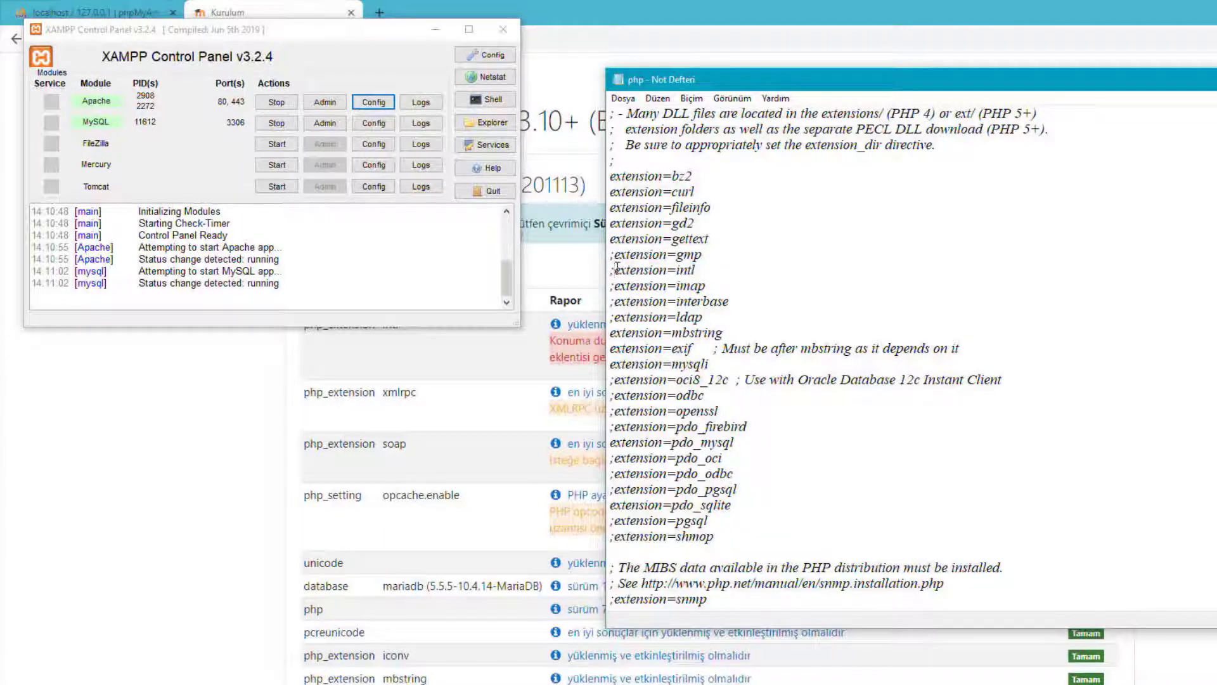
pyautogui.press('Delete')
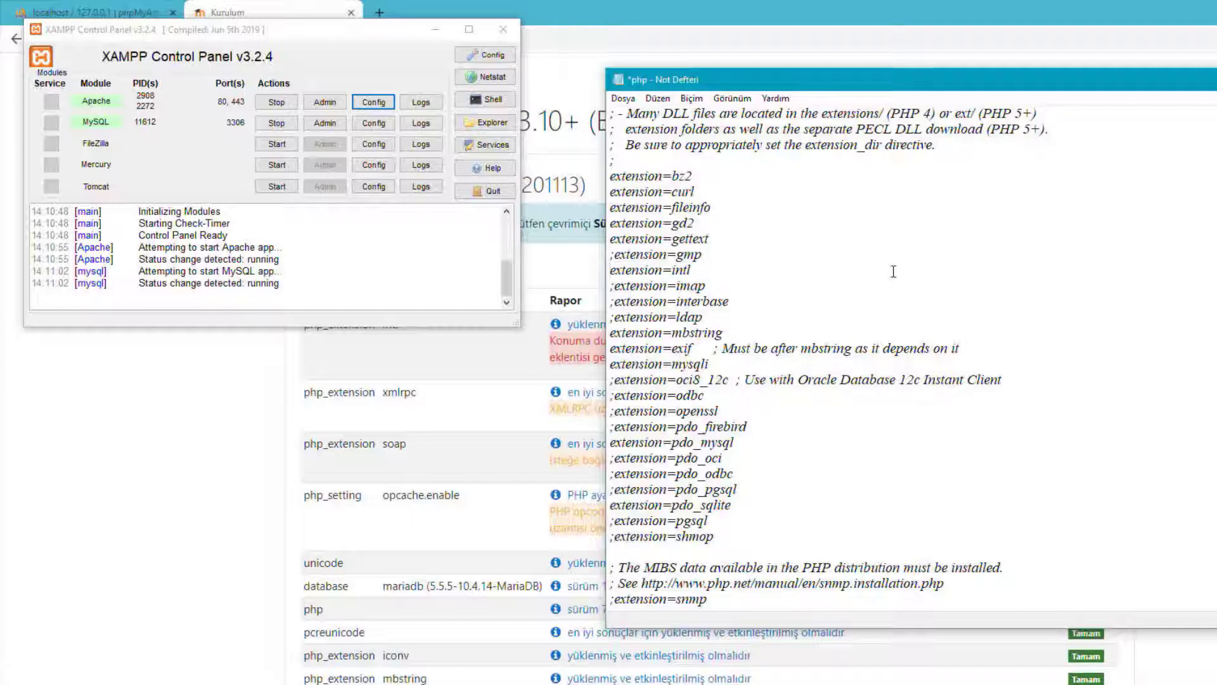
# Save php.ini with Ctrl+S and close Notepad.
pyautogui.moveTo(909, 85); pyautogui.dragTo(543, 97)
pyautogui.hotkey('ctrl', 's')
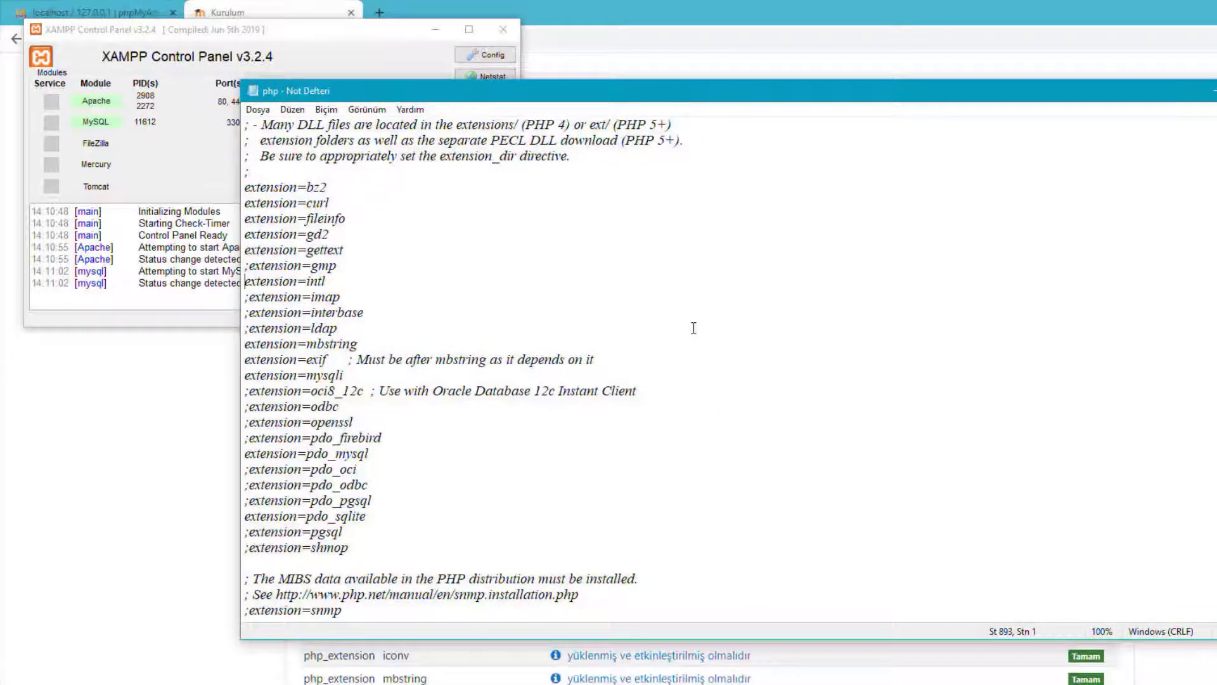
pyautogui.click(257, 110)
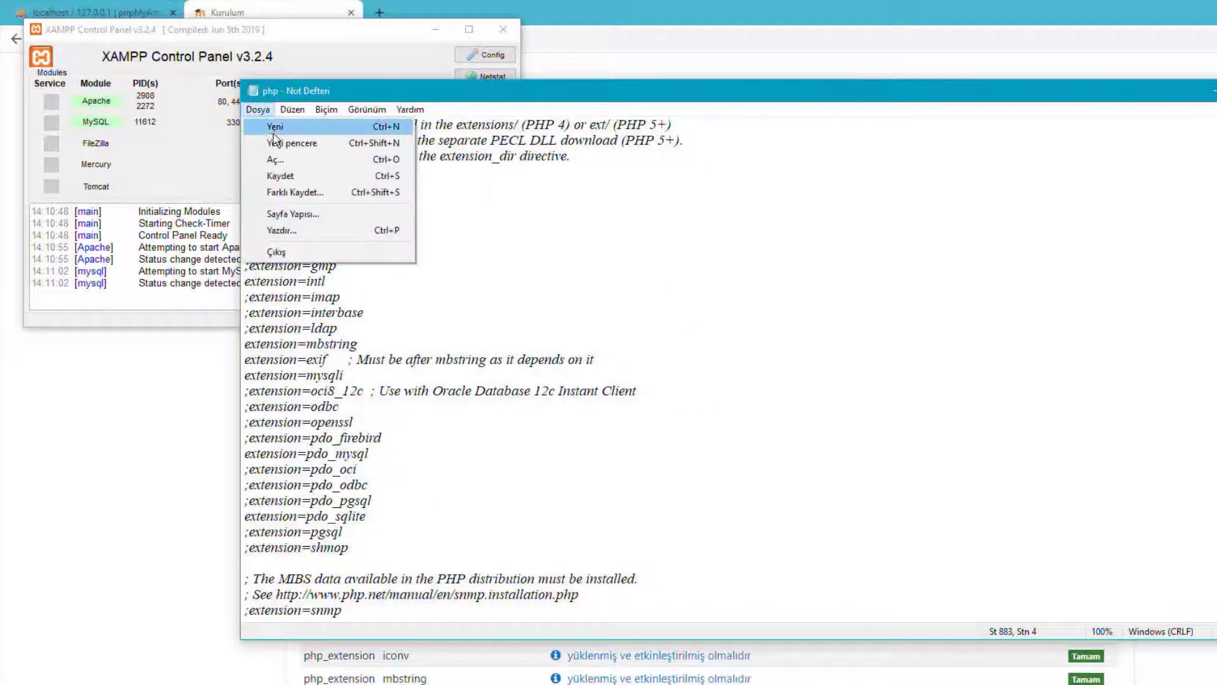
pyautogui.click(509, 274)
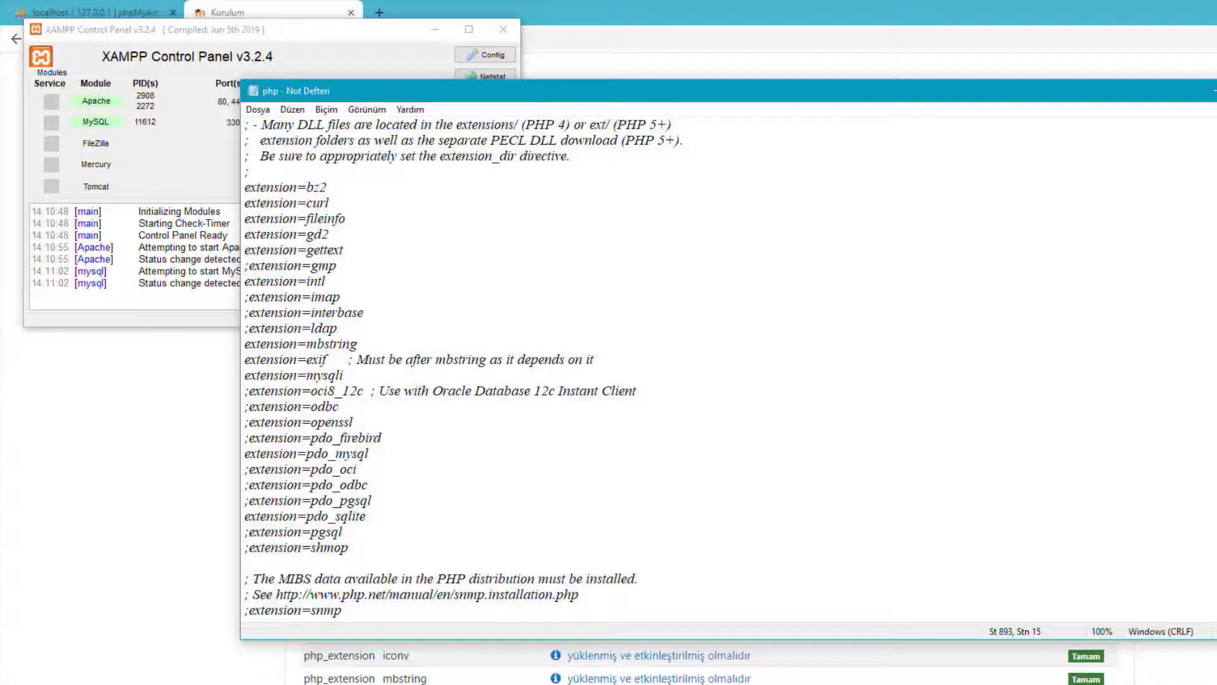
pyautogui.hotkey('alt', 'F4')
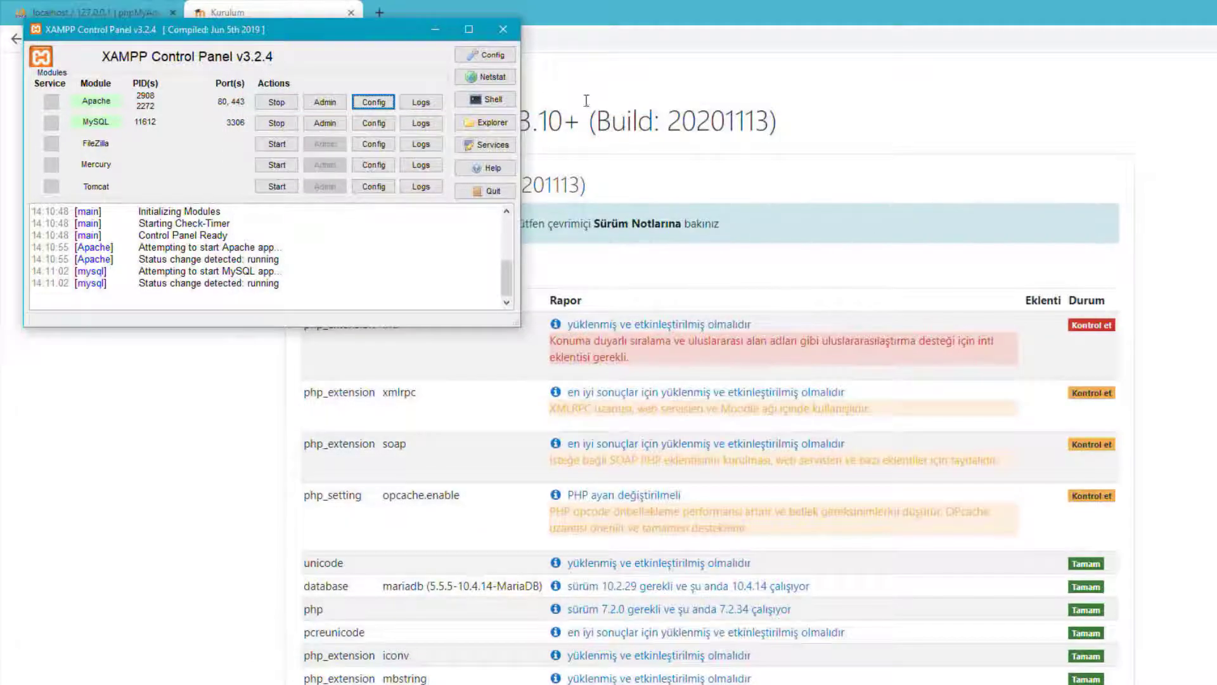
# Stop Apache and MySQL, then start both again.
pyautogui.moveTo(395, 25); pyautogui.dragTo(451, 26)
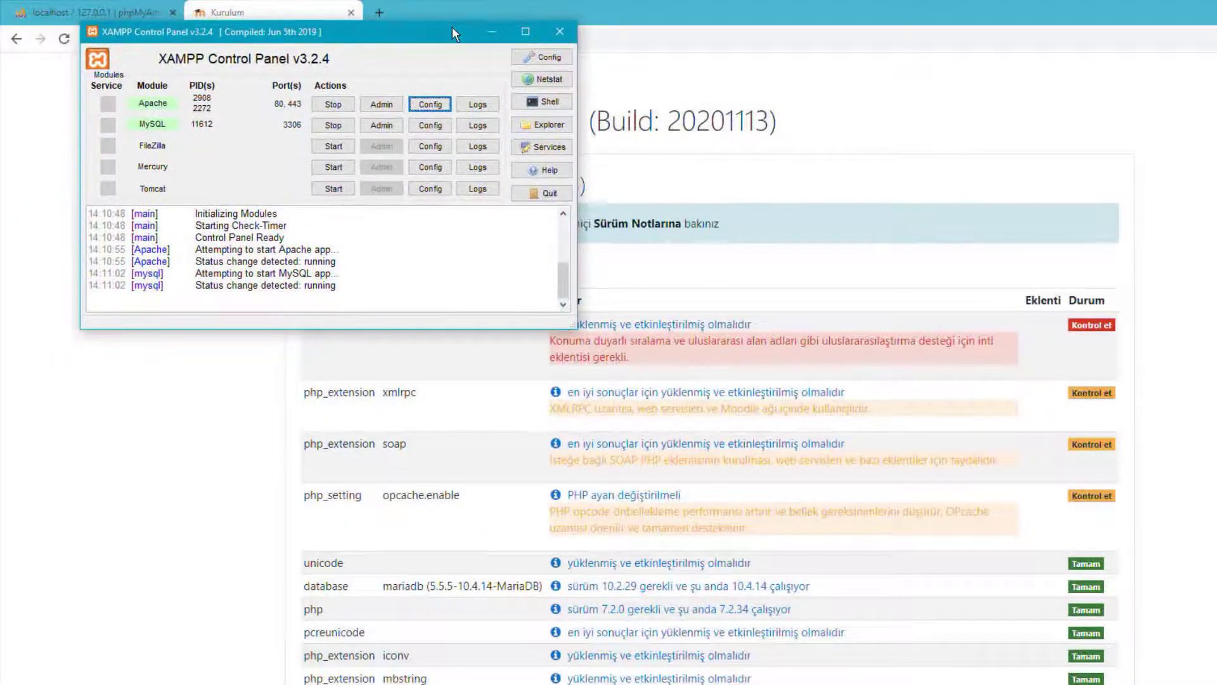
pyautogui.click(342, 106)
pyautogui.click(337, 126)
pyautogui.click(333, 104)
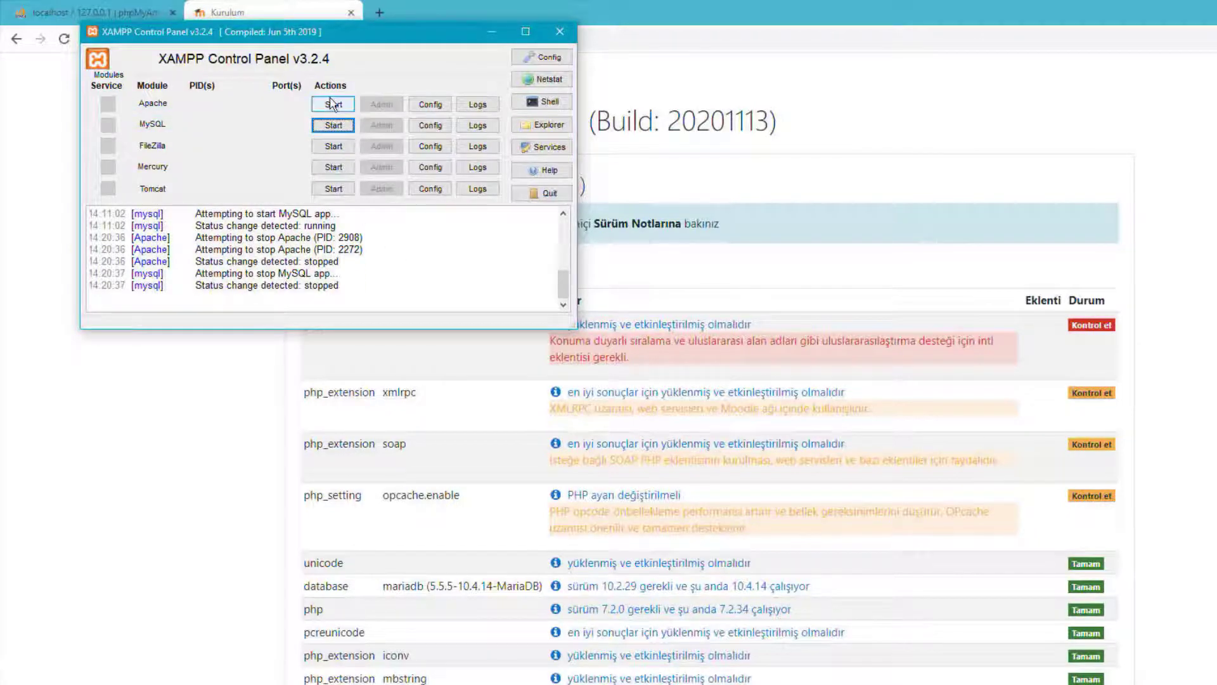
pyautogui.click(334, 125)
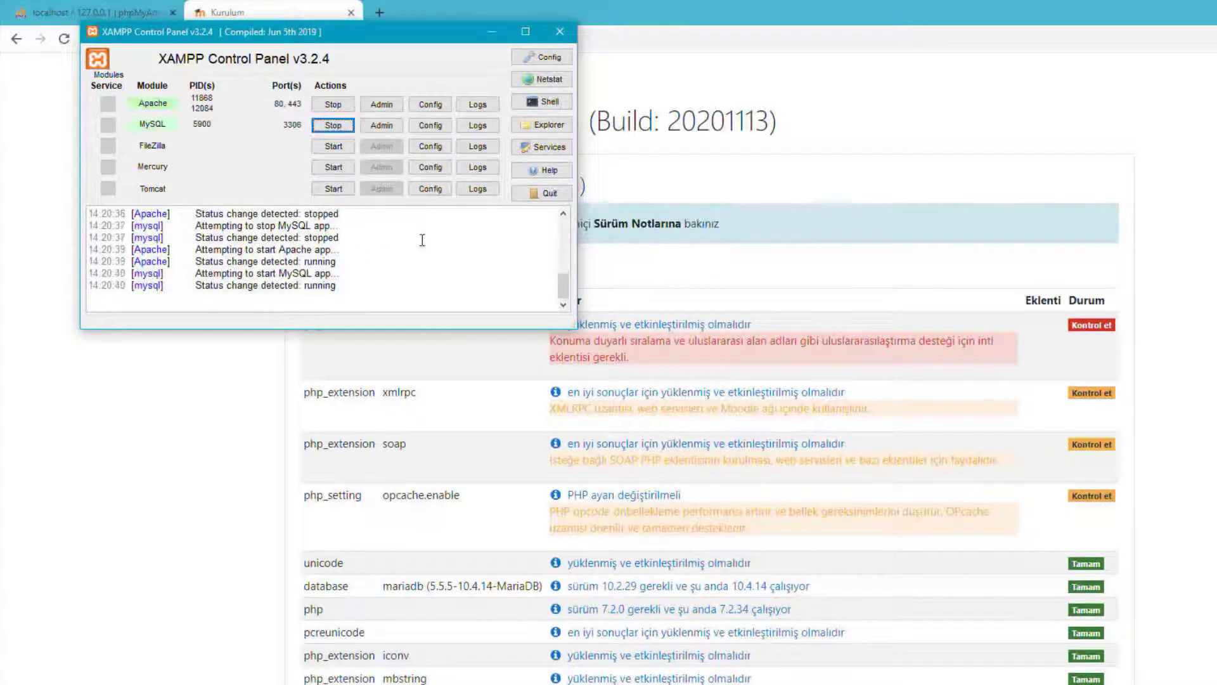
# Reload the Moodle server checks page and continue past them with Devam.
pyautogui.click(890, 185)
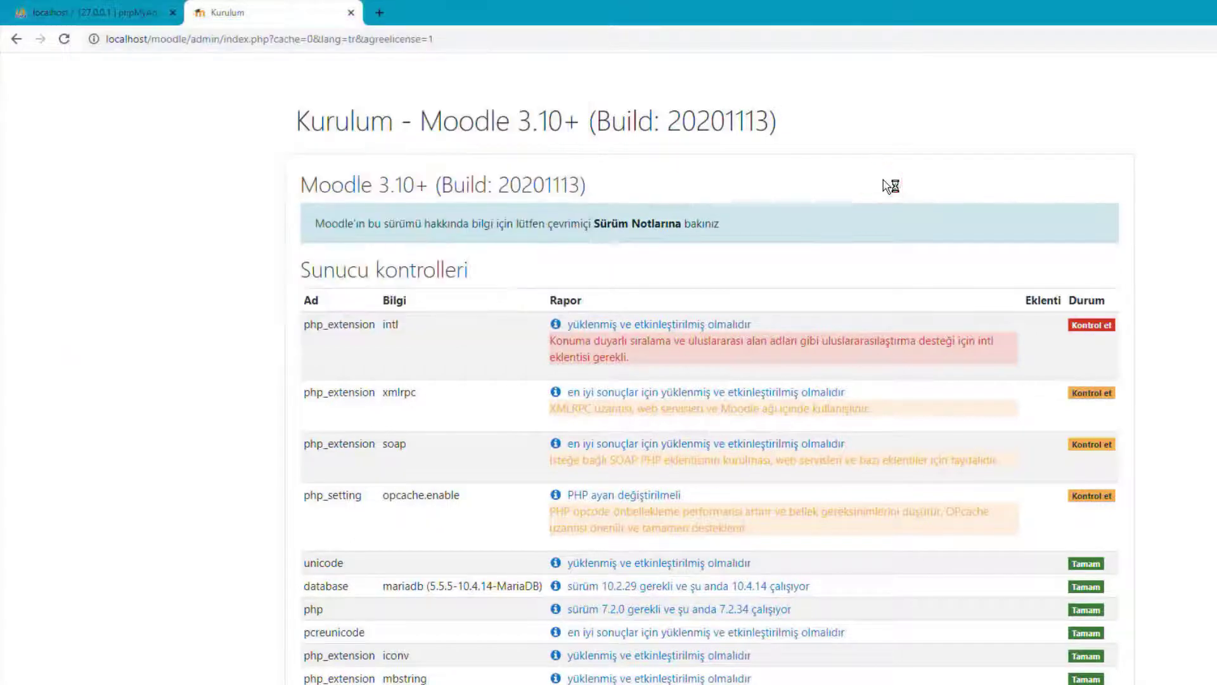
pyautogui.click(64, 39)
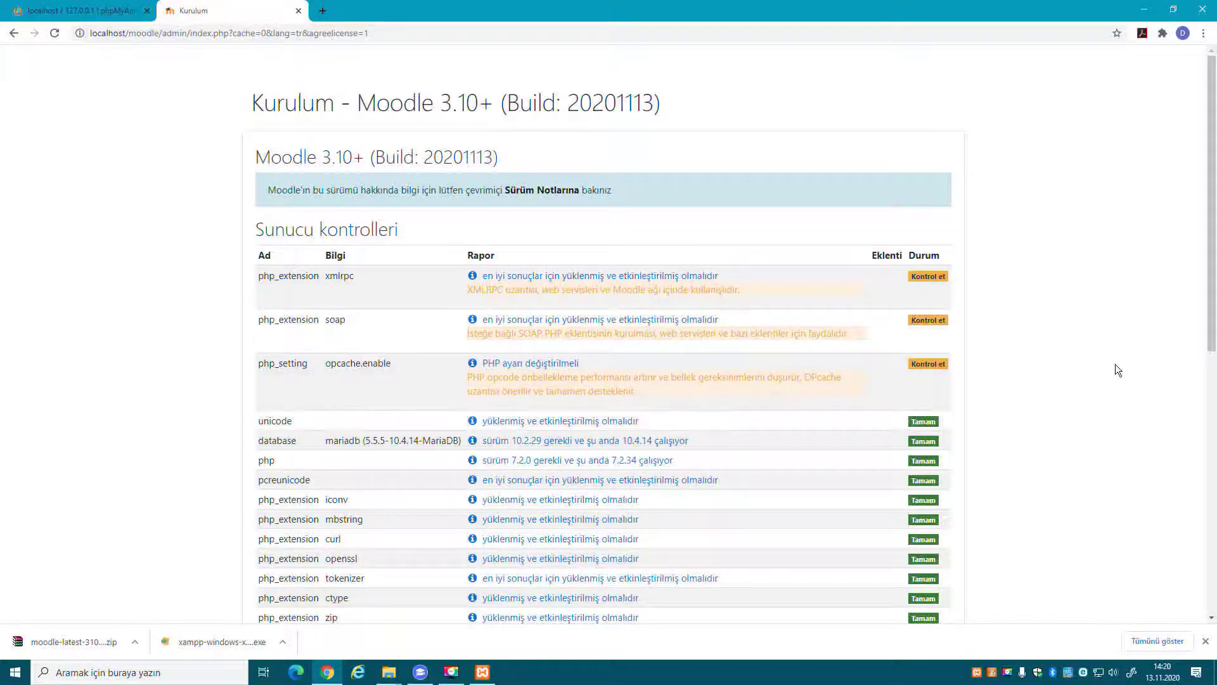
pyautogui.scroll(-8, 1112, 359)
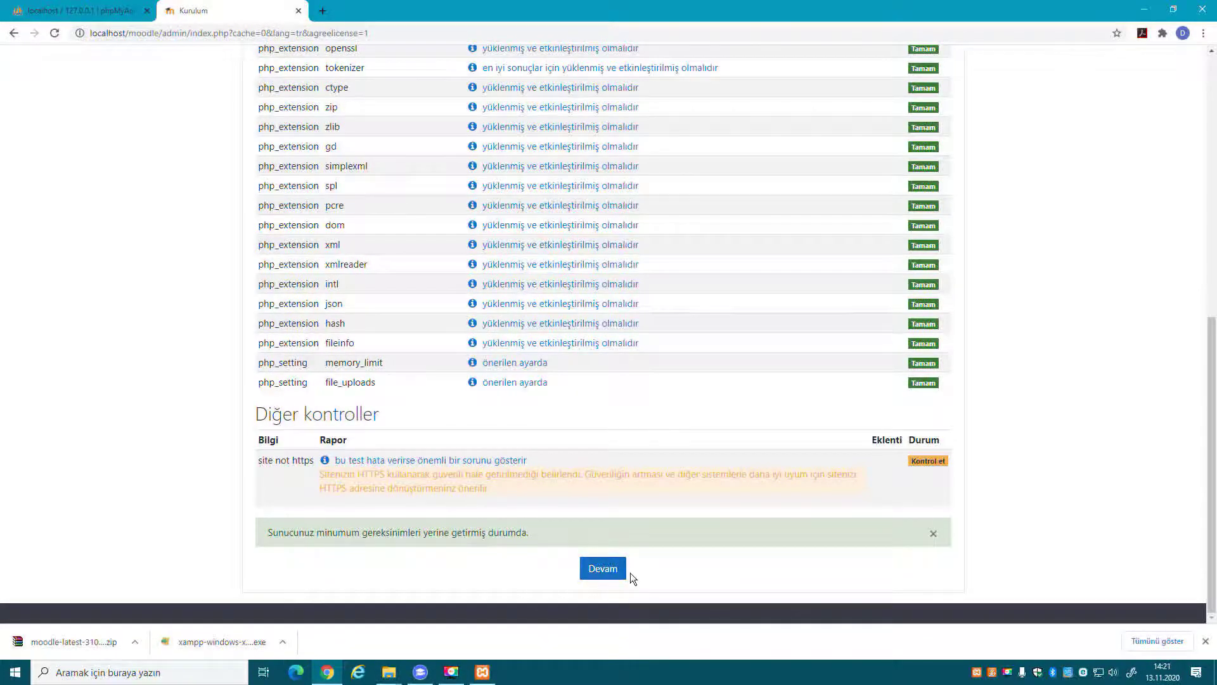
pyautogui.click(609, 573)
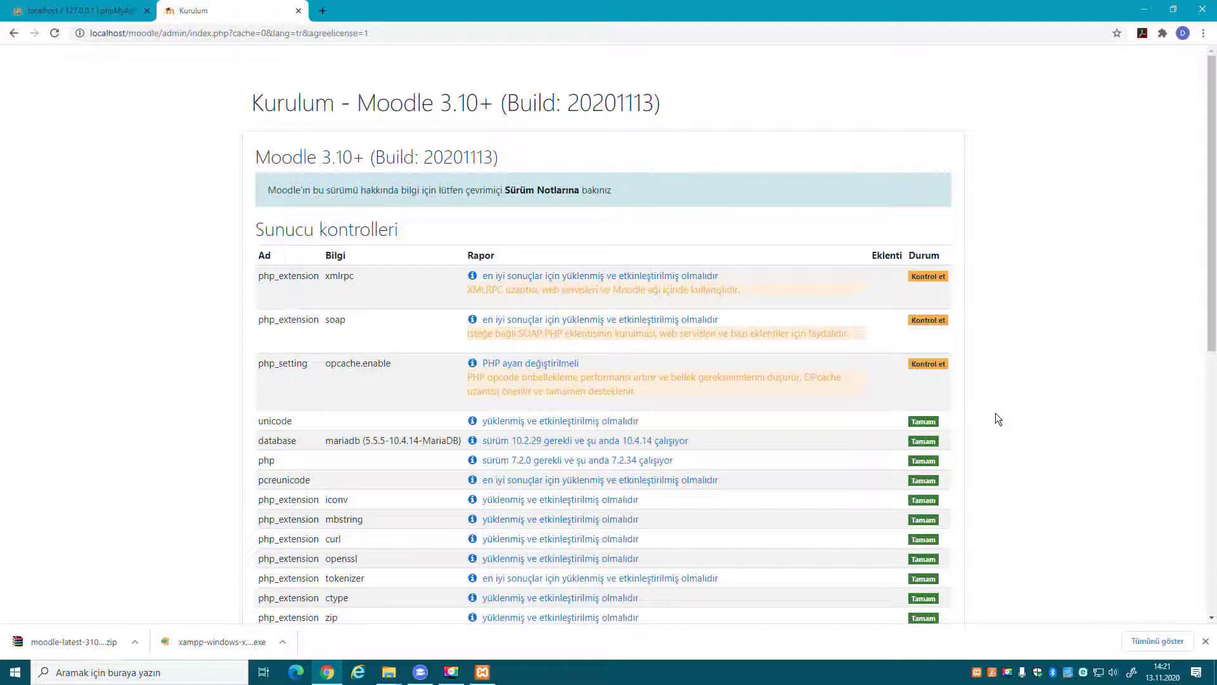
pyautogui.scroll(-8, 995, 413)
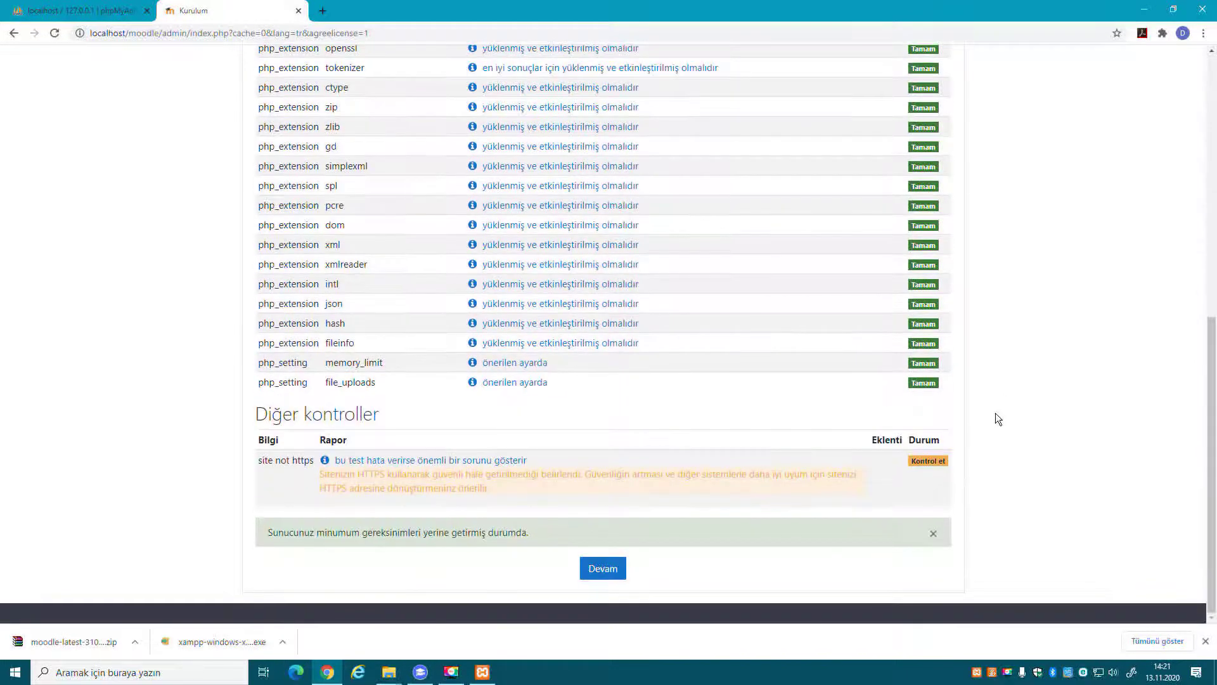
pyautogui.click(598, 570)
pyautogui.scroll(8, 891, 511)
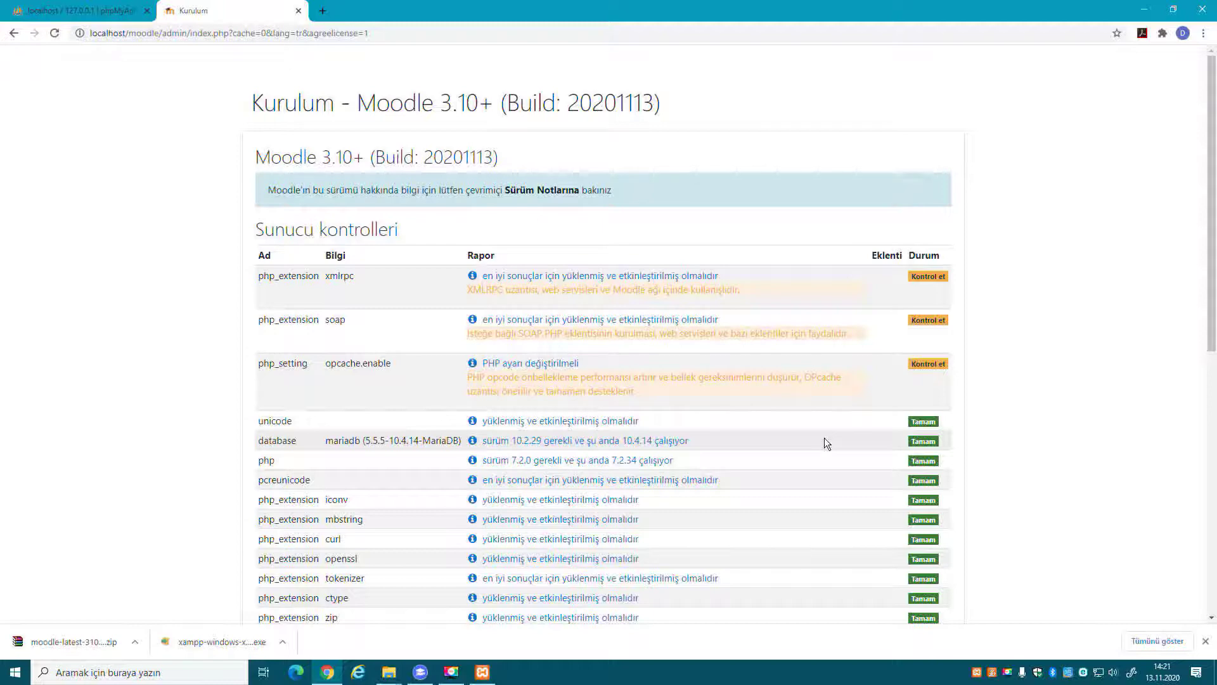
pyautogui.scroll(-8, 823, 443)
pyautogui.click(602, 567)
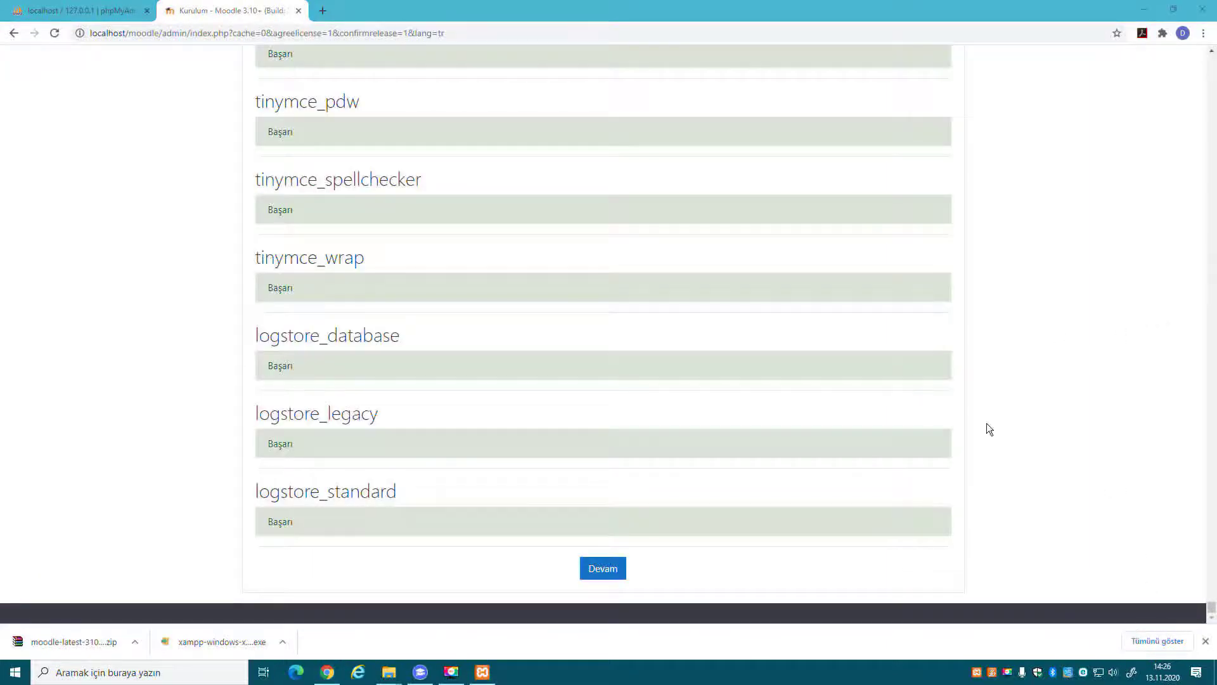
# Review the finished plugin install list and continue to the admin account form.
pyautogui.scroll(10, 579, 396)
pyautogui.scroll(20, 580, 398)
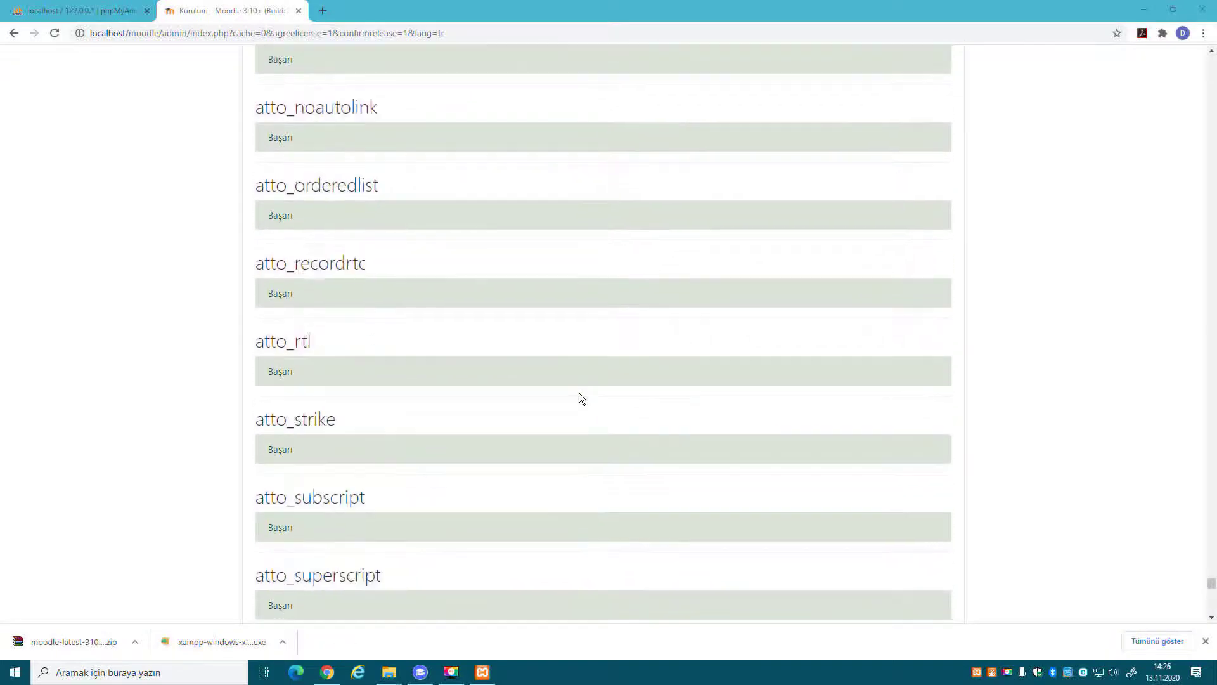
pyautogui.scroll(-7, 579, 398)
pyautogui.scroll(15, 579, 398)
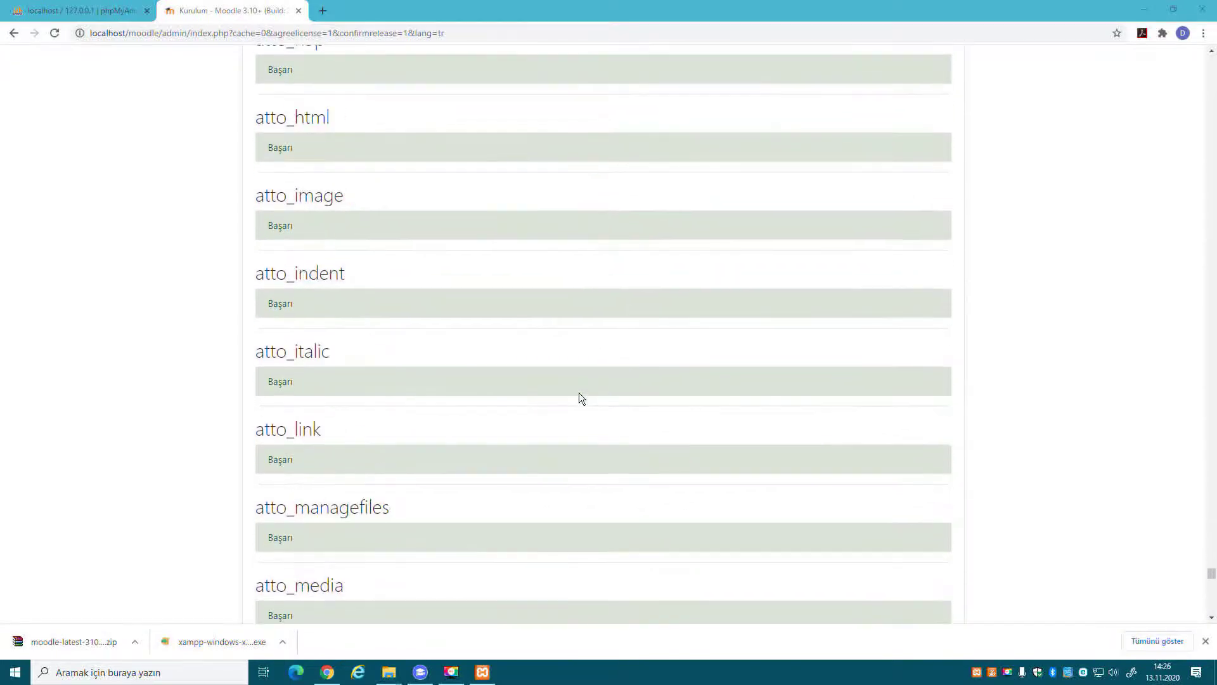
pyautogui.scroll(-20, 580, 396)
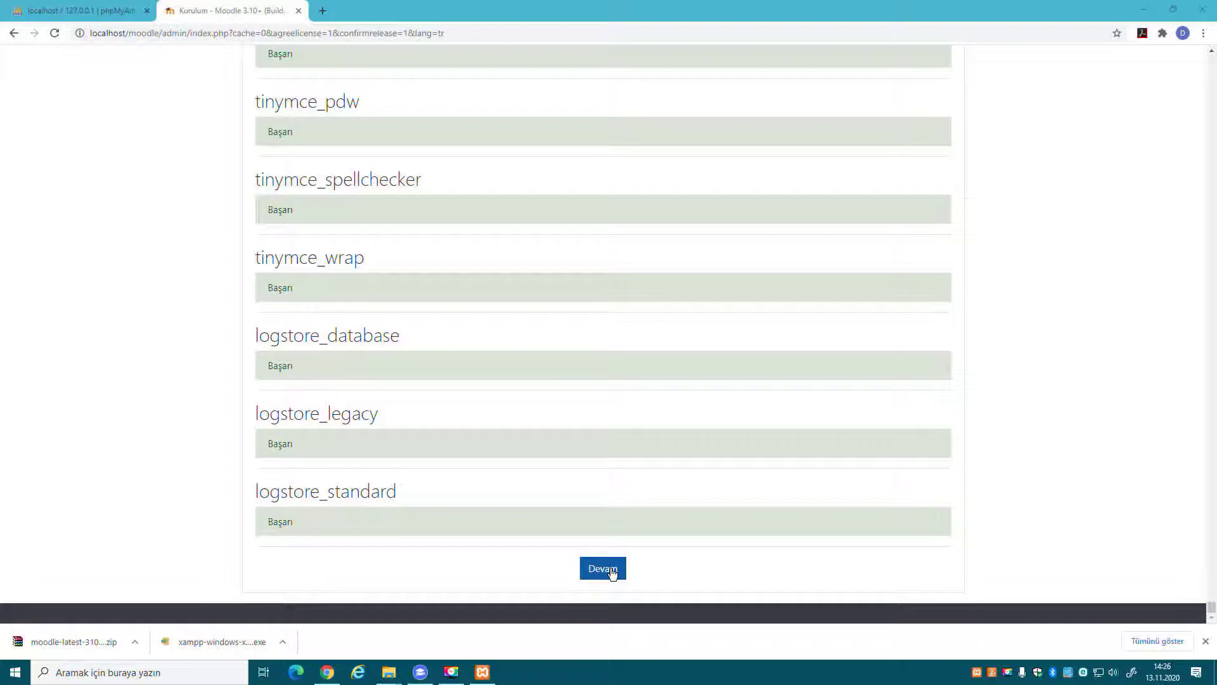
pyautogui.click(610, 569)
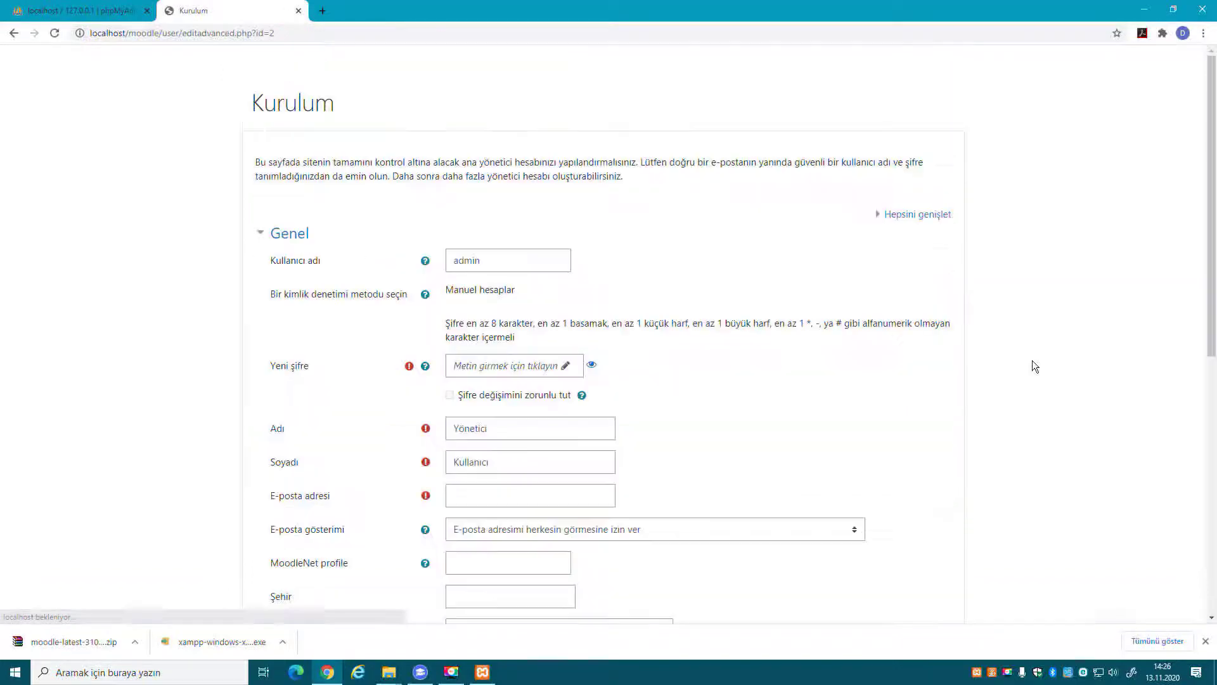
# Enter a password in Yeni şifre and reveal it as plain text.
pyautogui.scroll(-7, 1034, 366)
pyautogui.scroll(6, 1035, 366)
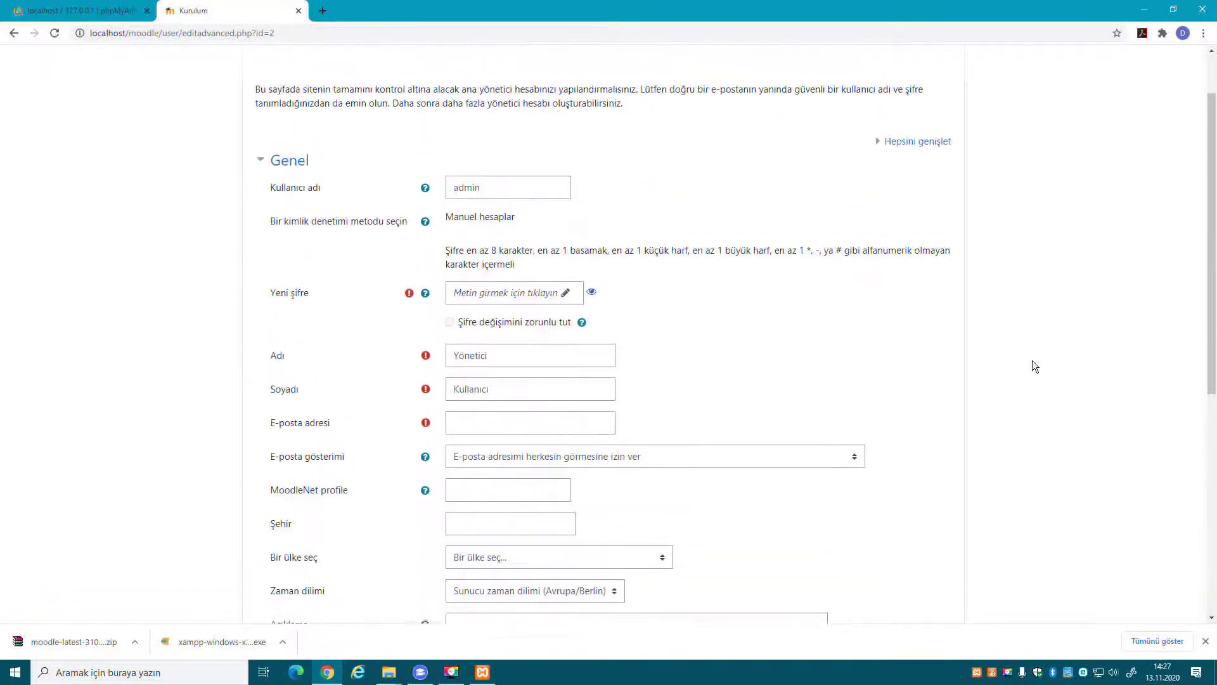
pyautogui.scroll(2, 1032, 362)
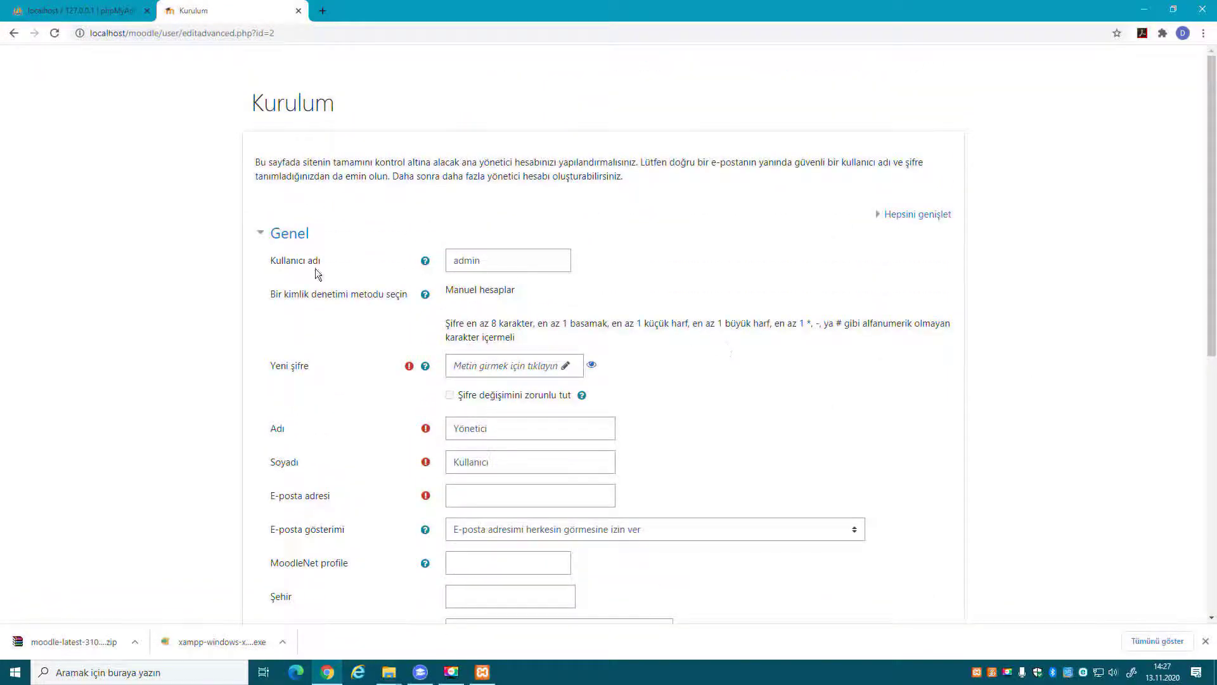
pyautogui.click(497, 264)
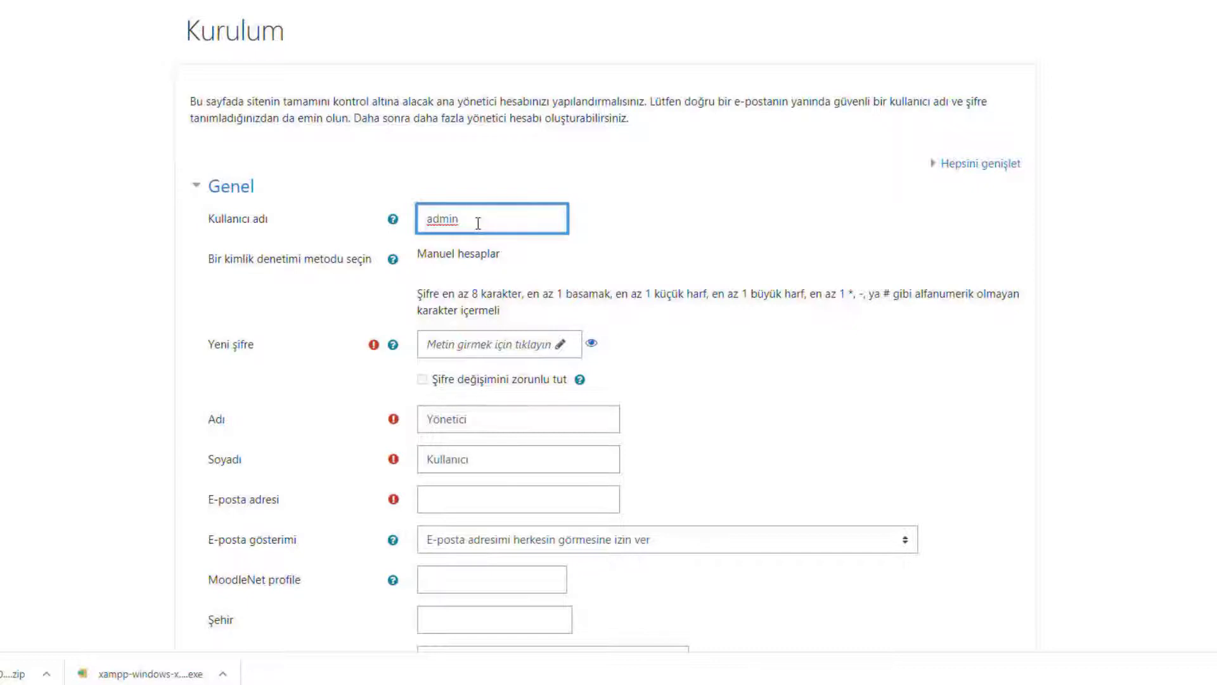
pyautogui.click(481, 352)
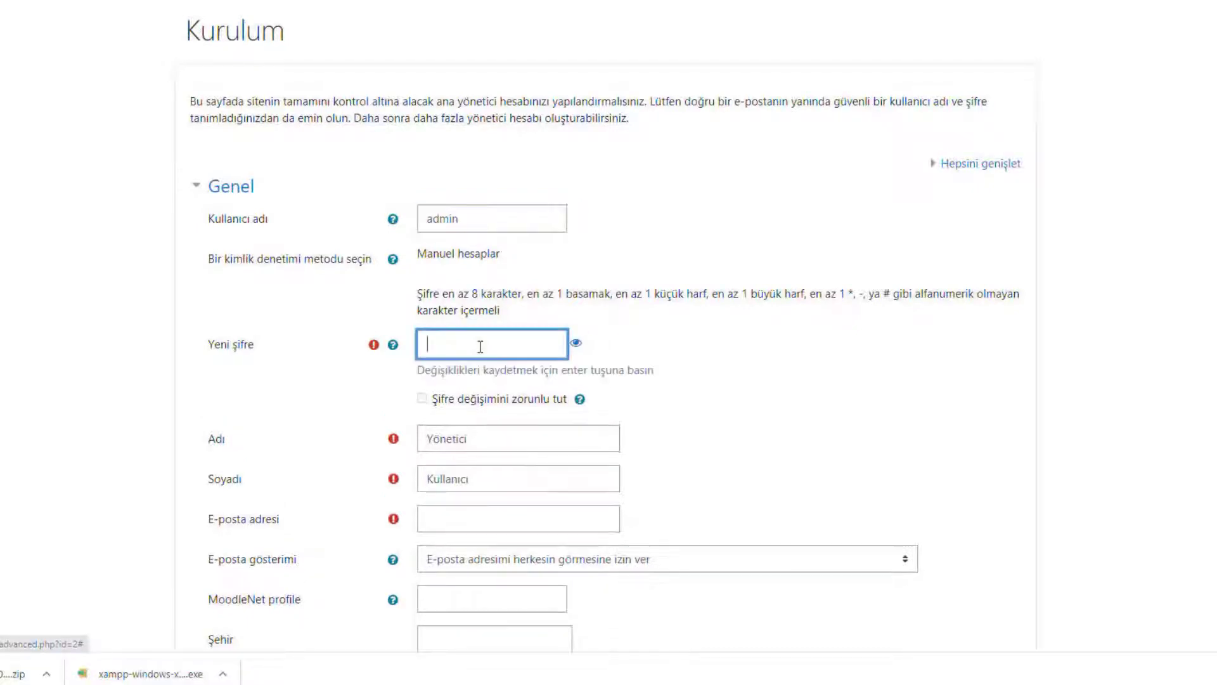
pyautogui.click(581, 343)
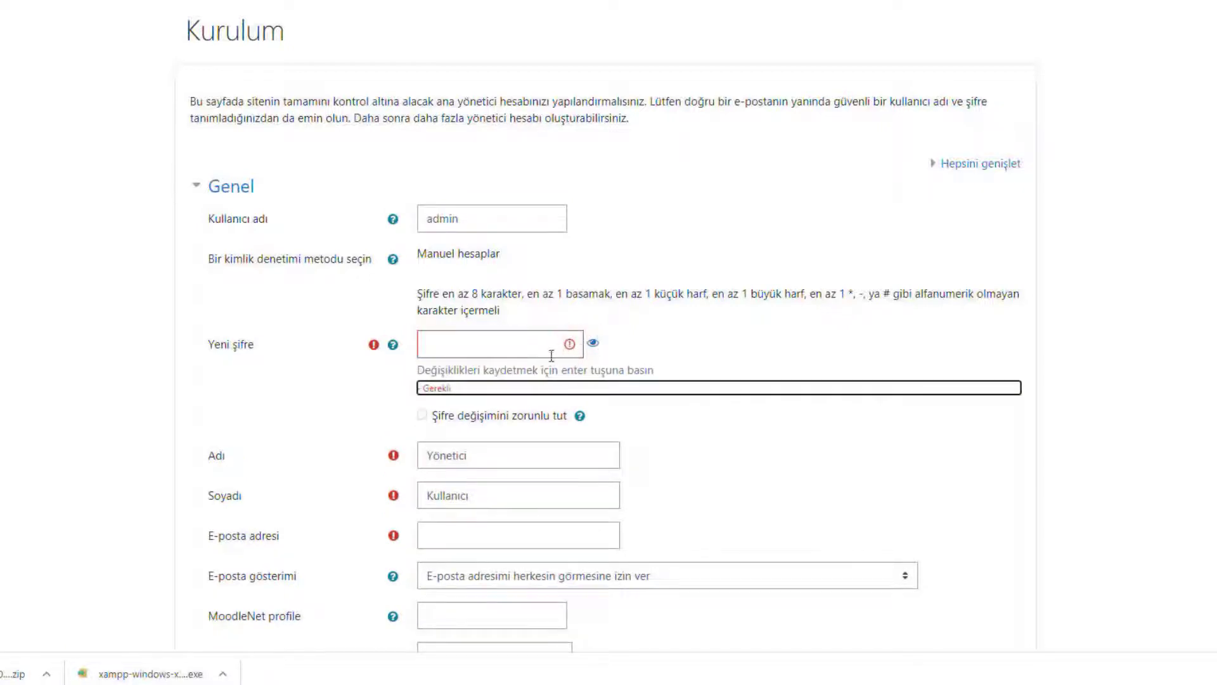
pyautogui.click(487, 333)
pyautogui.write('•••••')
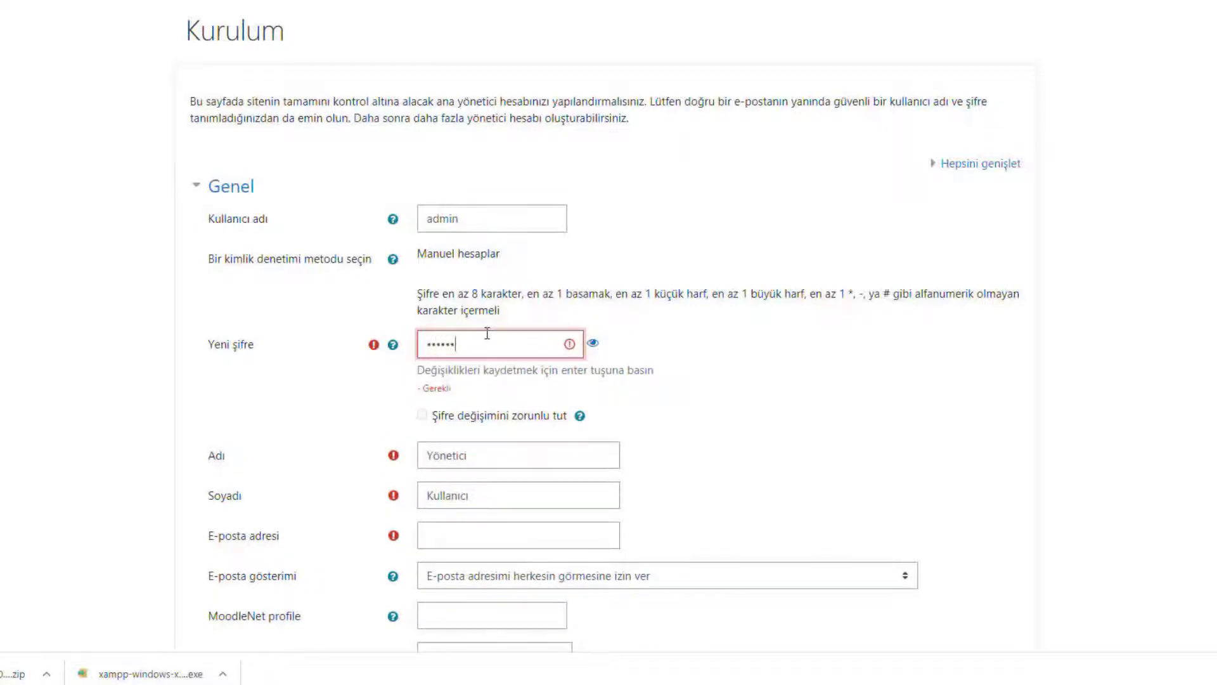
pyautogui.click(592, 344)
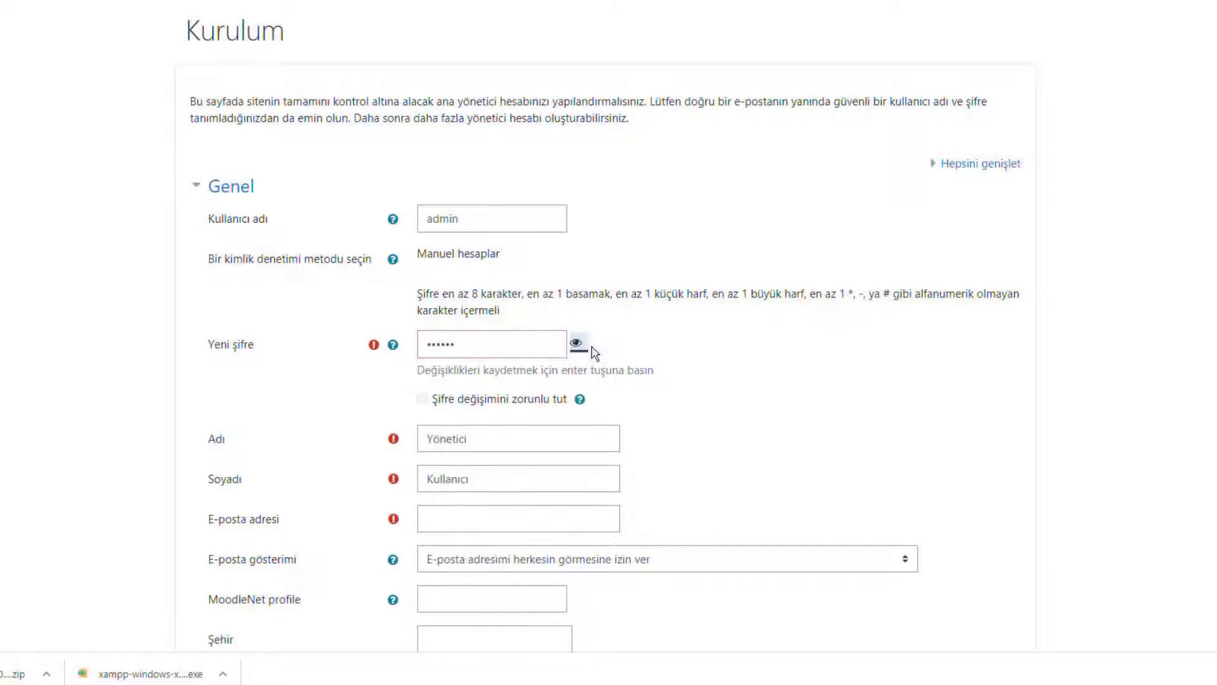
pyautogui.click(553, 350)
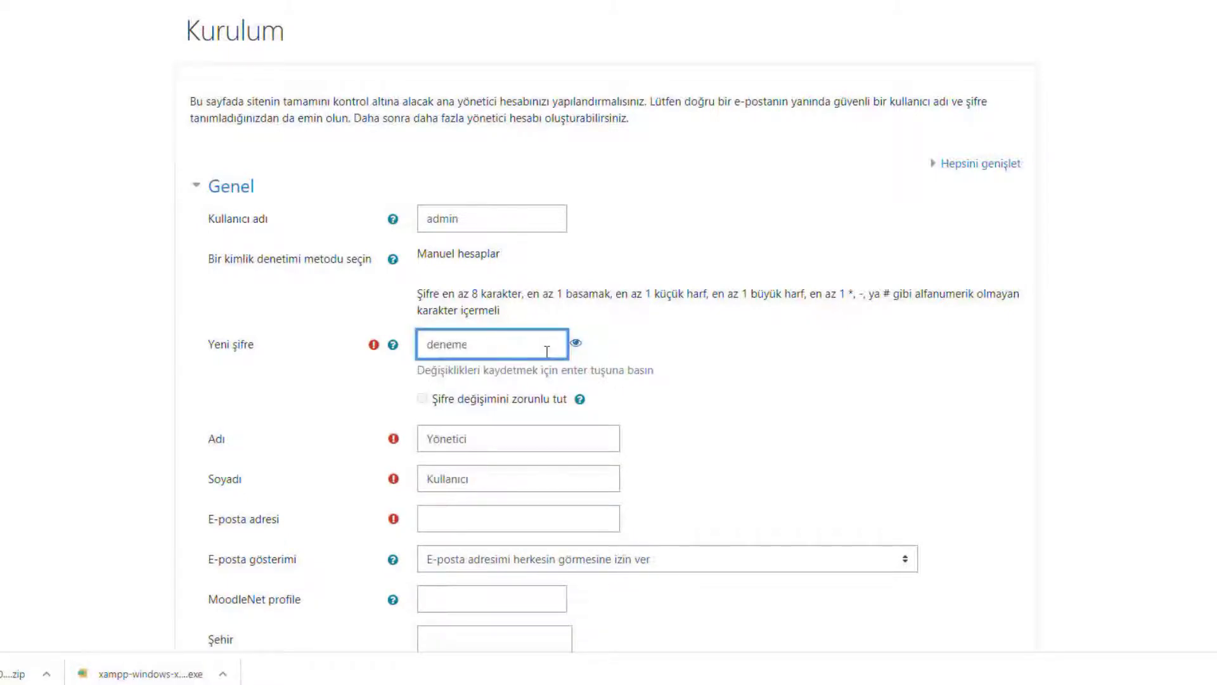
pyautogui.click(419, 293)
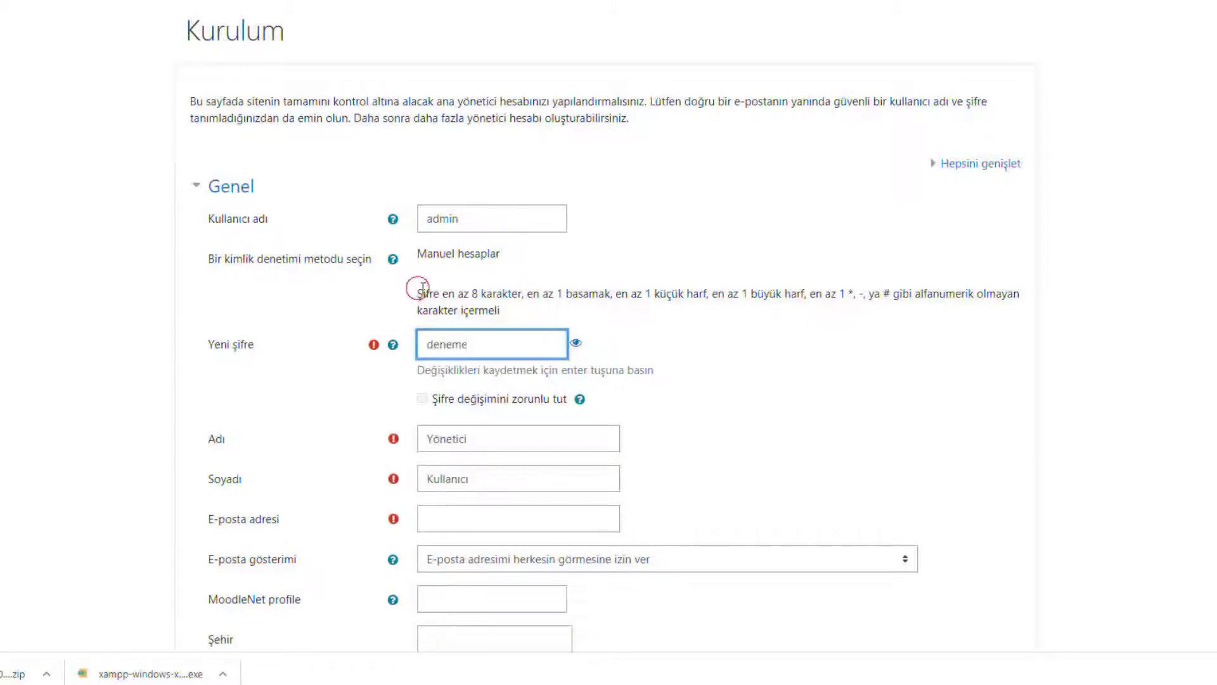
# Erase that password, type a new admin password and submit with Enter.
pyautogui.click(498, 315)
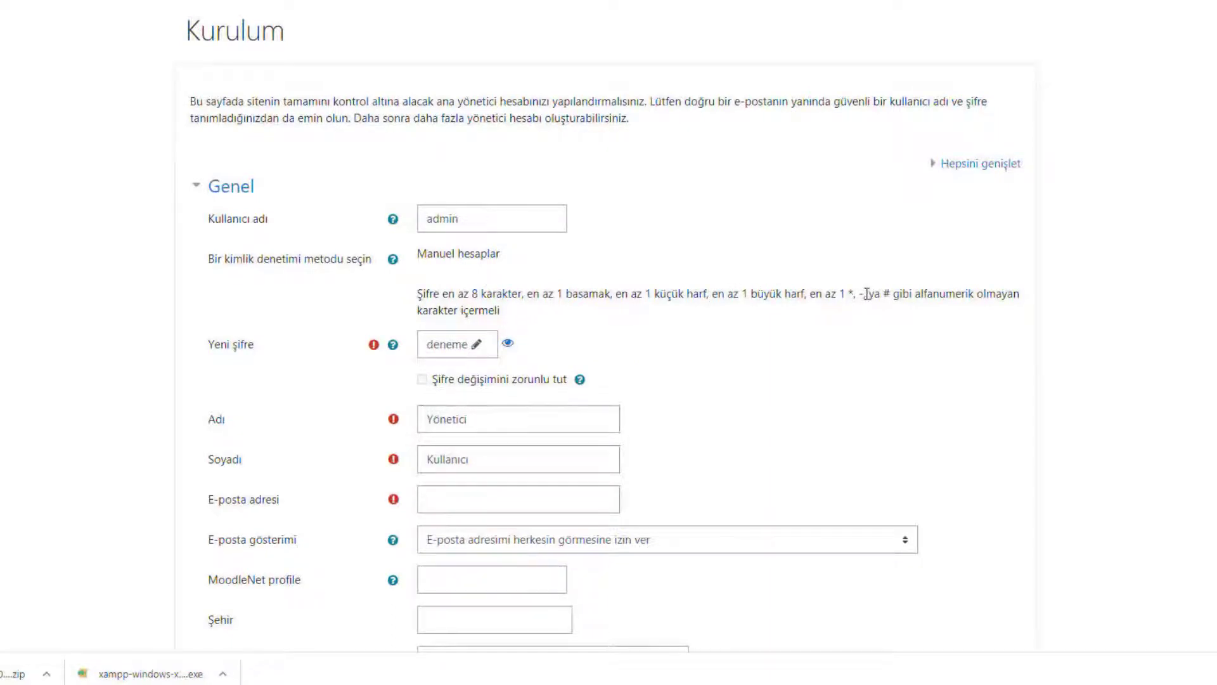
pyautogui.click(452, 343)
pyautogui.click(493, 344)
pyautogui.press('BackSpace')
pyautogui.press('BackSpace')
pyautogui.press('BackSpace')
pyautogui.press('BackSpace')
pyautogui.press('BackSpace')
pyautogui.press('BackSpace')
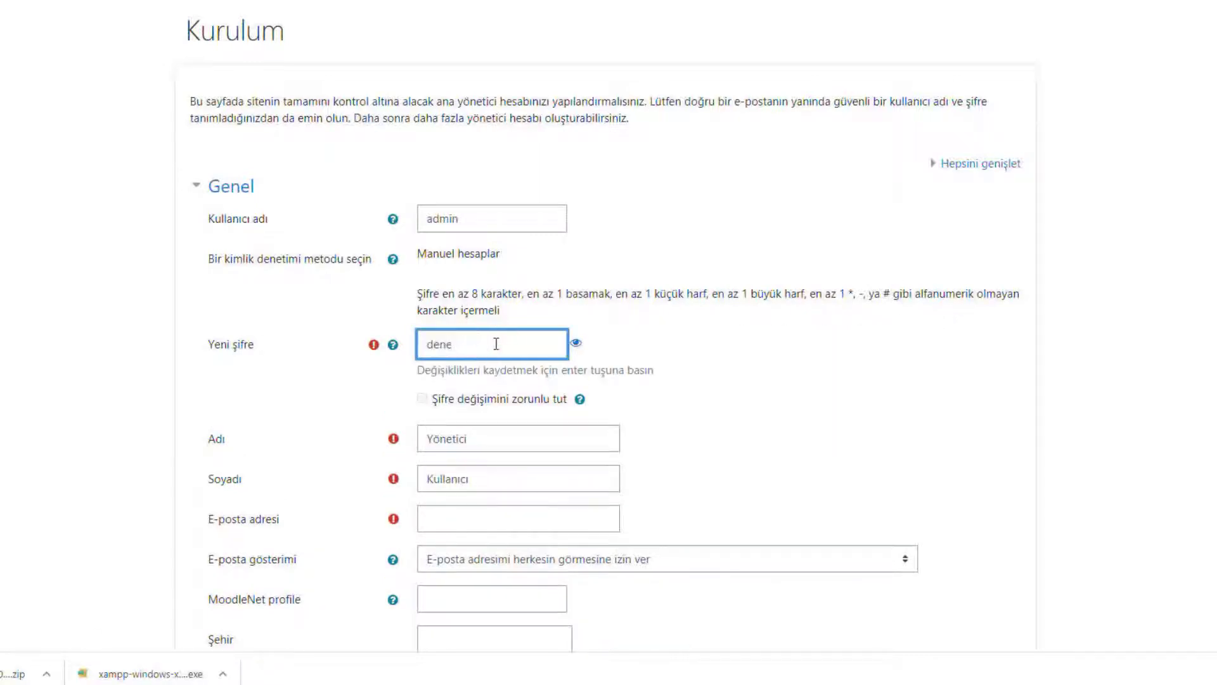
pyautogui.click(544, 338)
pyautogui.write('d')
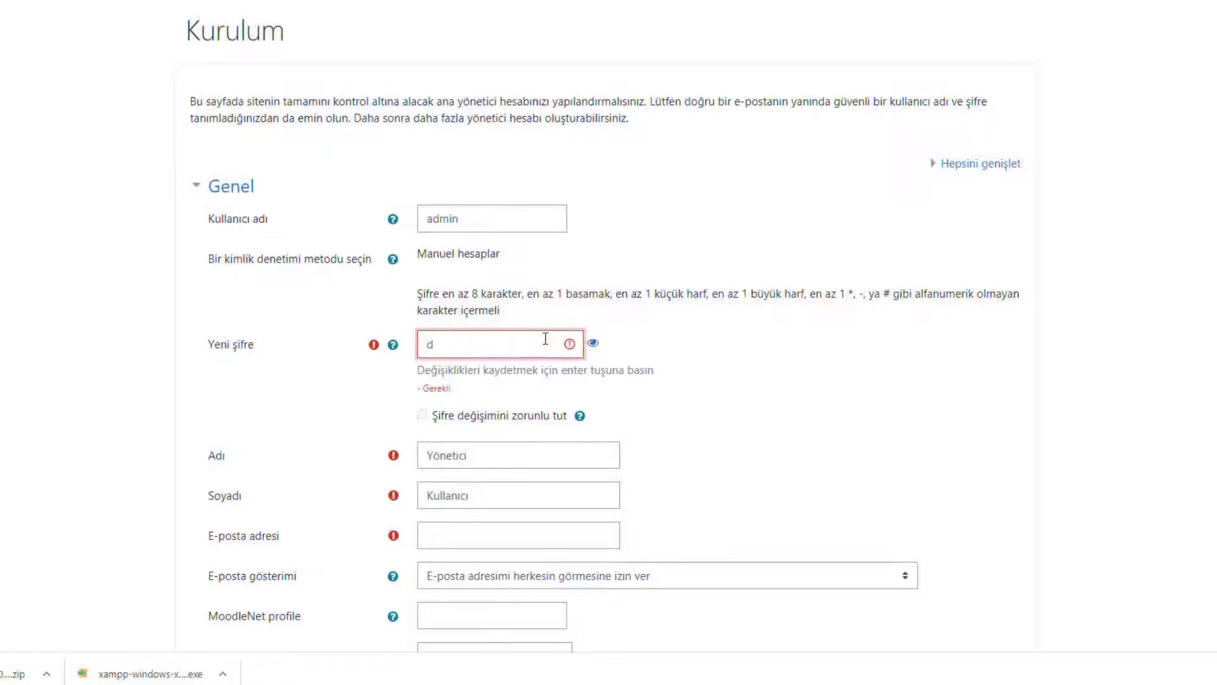
pyautogui.click(592, 343)
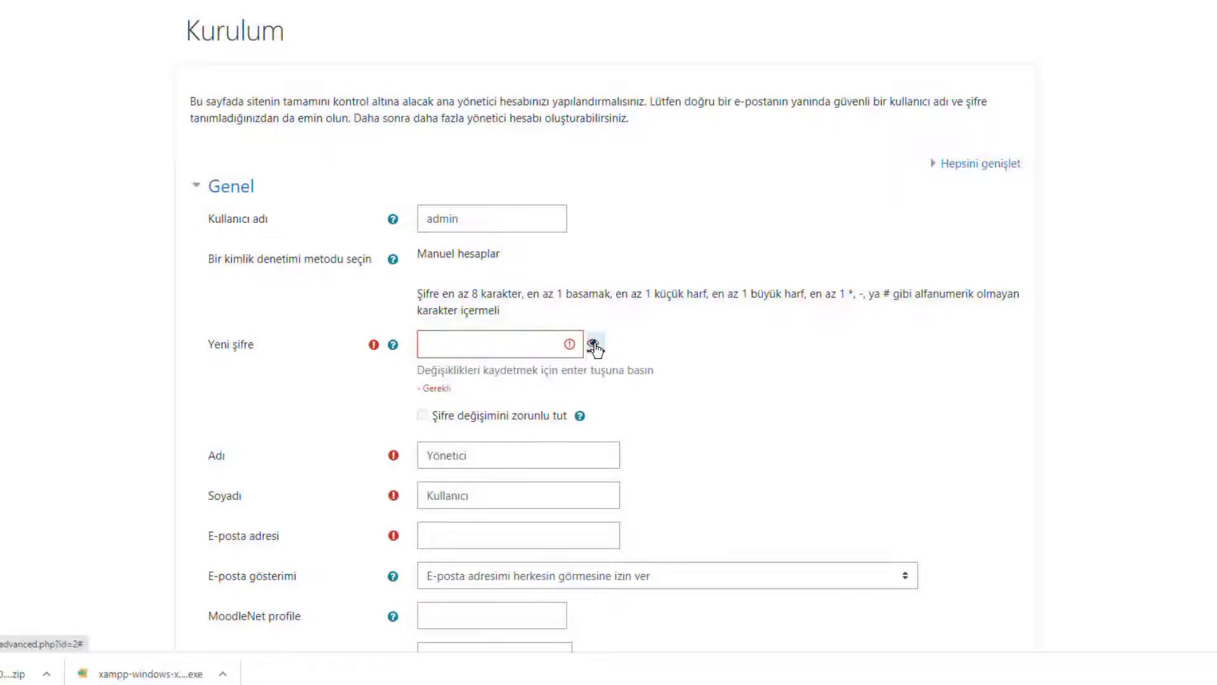
pyautogui.click(535, 348)
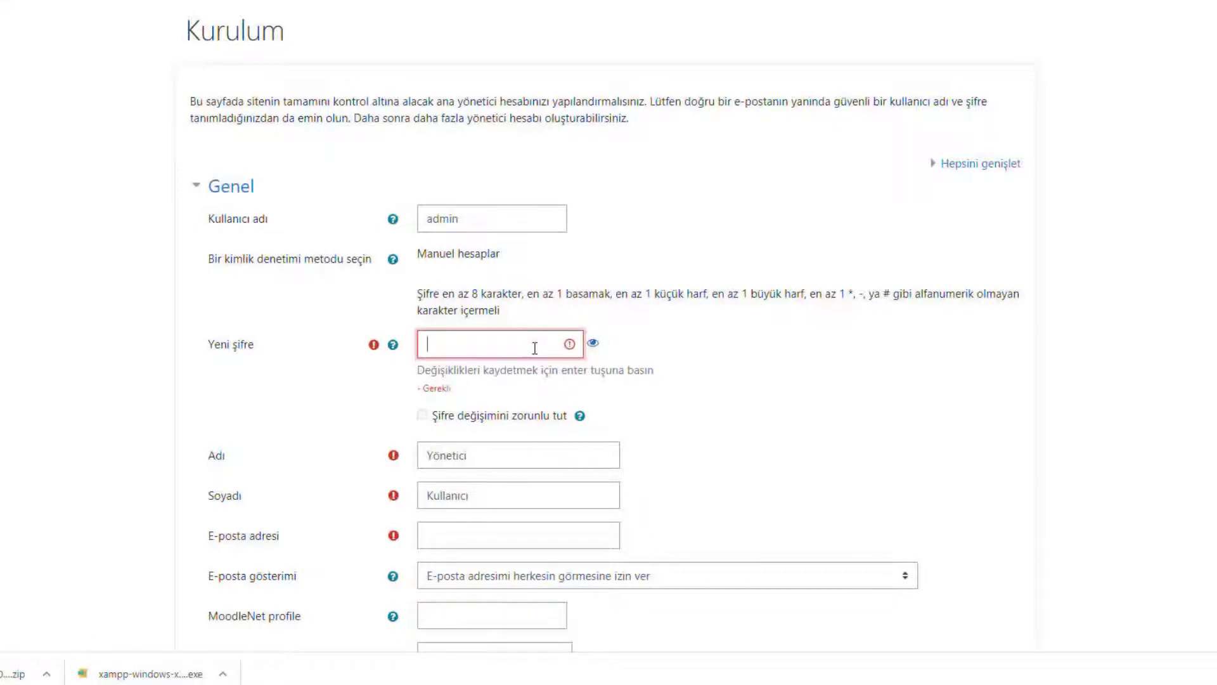
pyautogui.write('********')
pyautogui.press('Return')
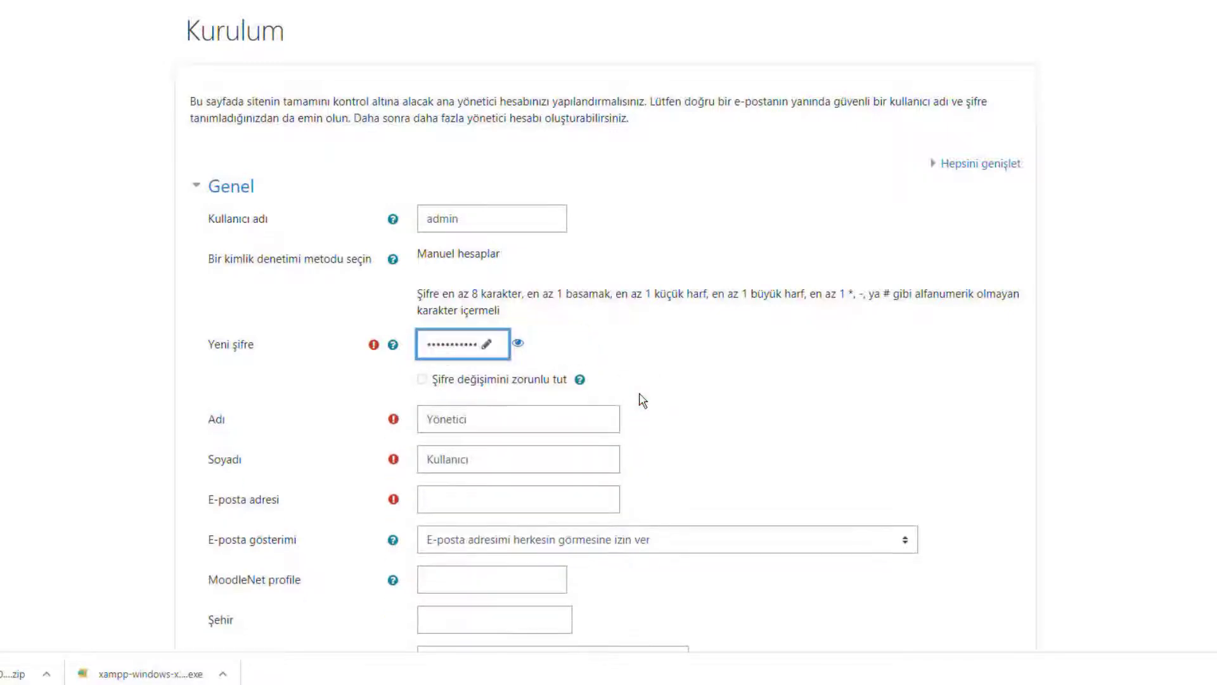
# Replace the admin's first name and surname and fill in the e-mail address.
pyautogui.scroll(-1, 642, 400)
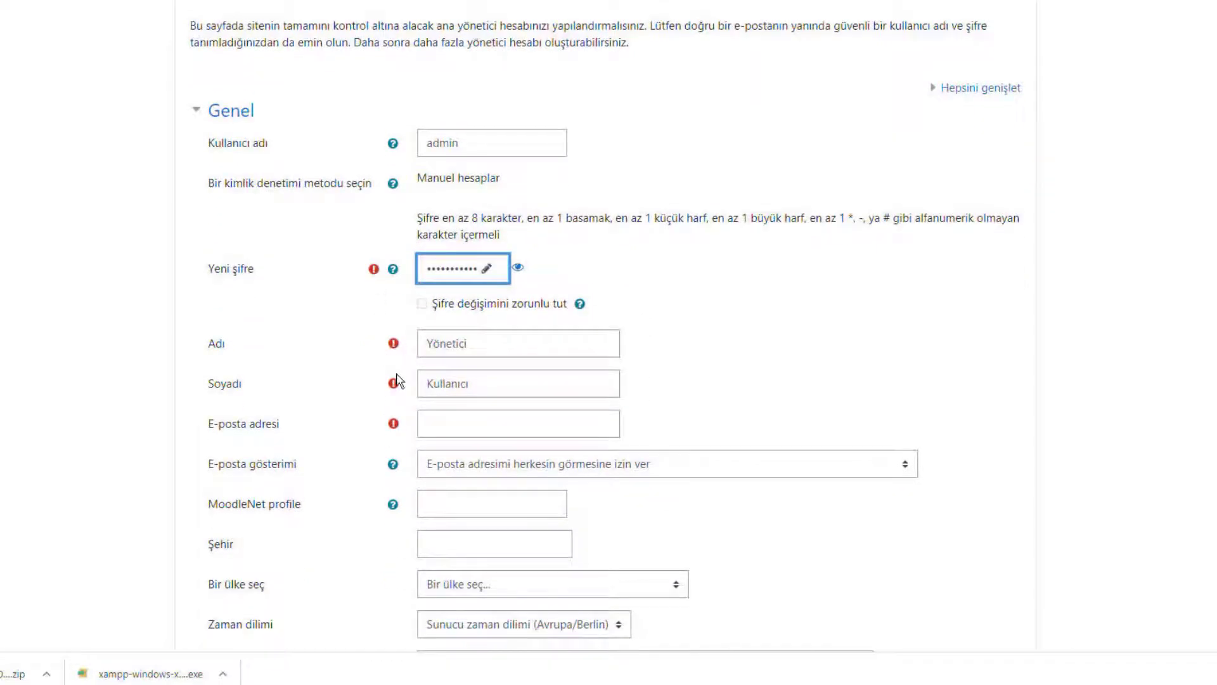
pyautogui.moveTo(476, 345); pyautogui.dragTo(403, 345)
pyautogui.write('Deneme')
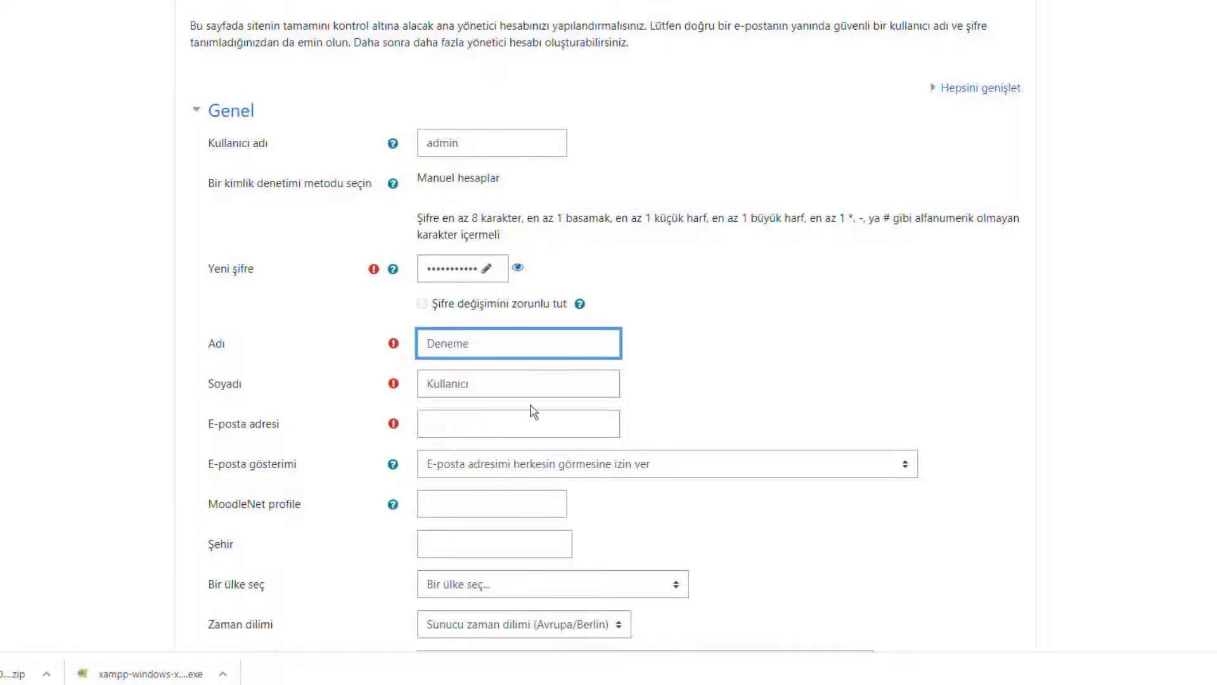
pyautogui.moveTo(502, 381); pyautogui.dragTo(394, 385)
pyautogui.write('Eğitim')
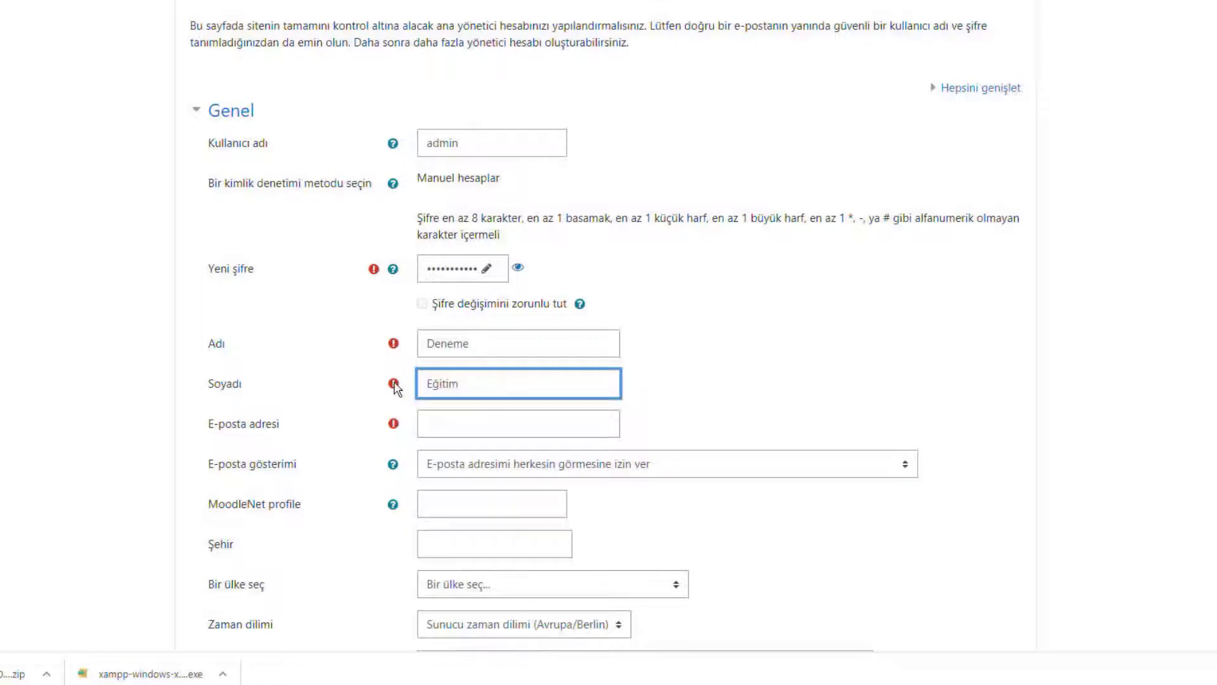
pyautogui.click(437, 423)
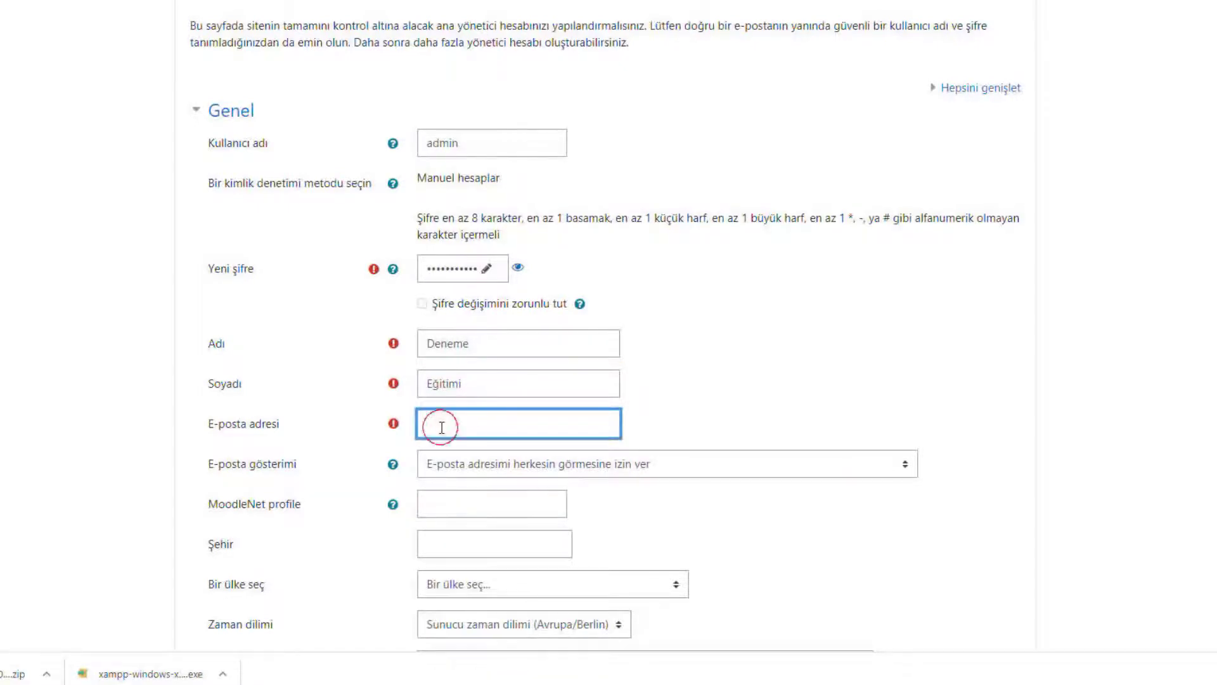
pyautogui.scroll(-1, 377, 380)
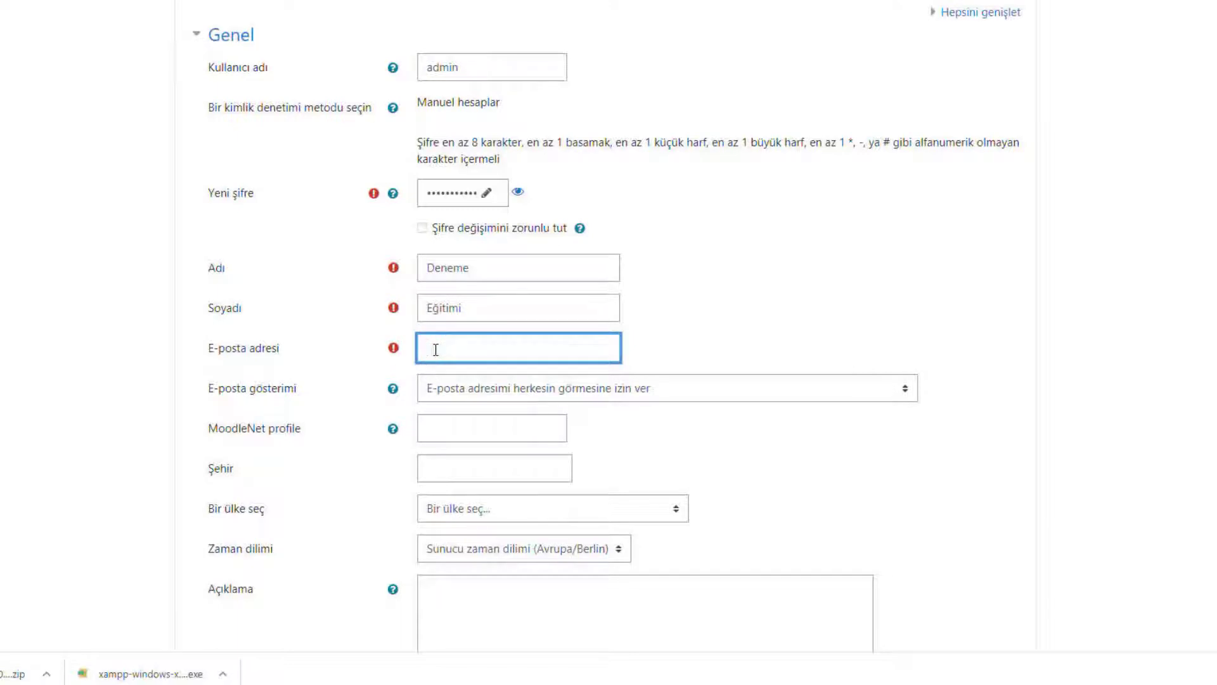
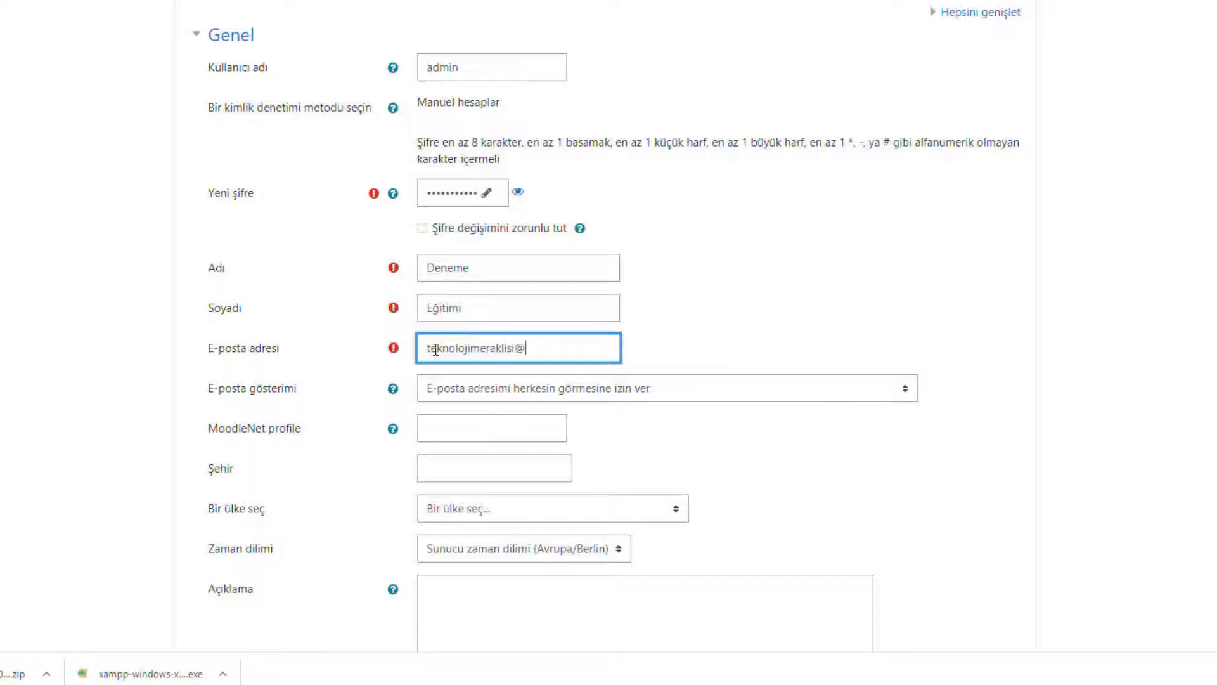
pyautogui.click(792, 442)
# Expand Ek isimler and İsteğe bağlı, then submit with Profil güncelle.
pyautogui.scroll(-1, 792, 442)
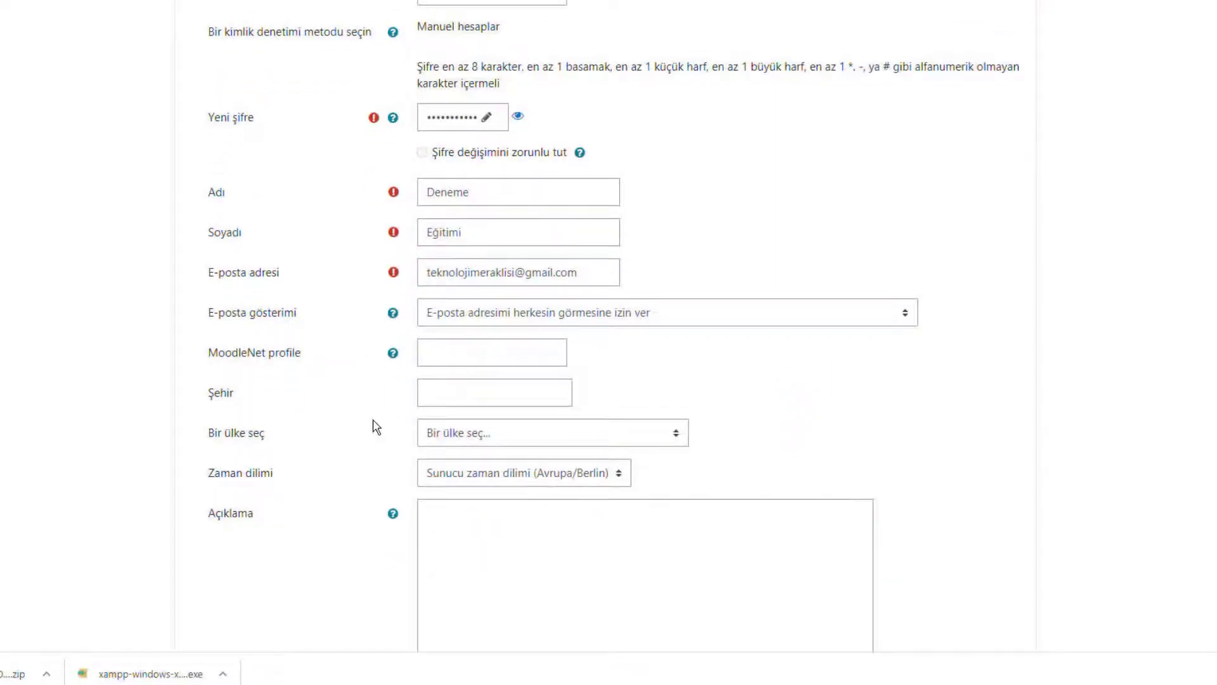
pyautogui.scroll(-1, 375, 427)
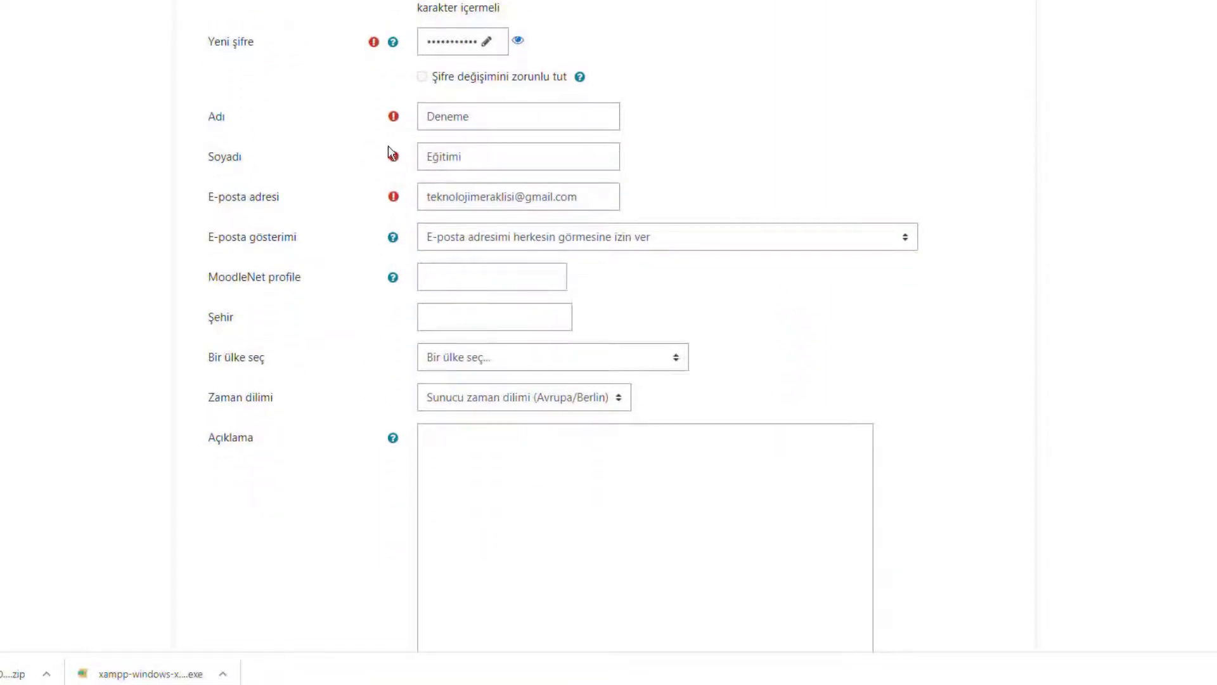
pyautogui.scroll(-4, 393, 178)
pyautogui.click(235, 457)
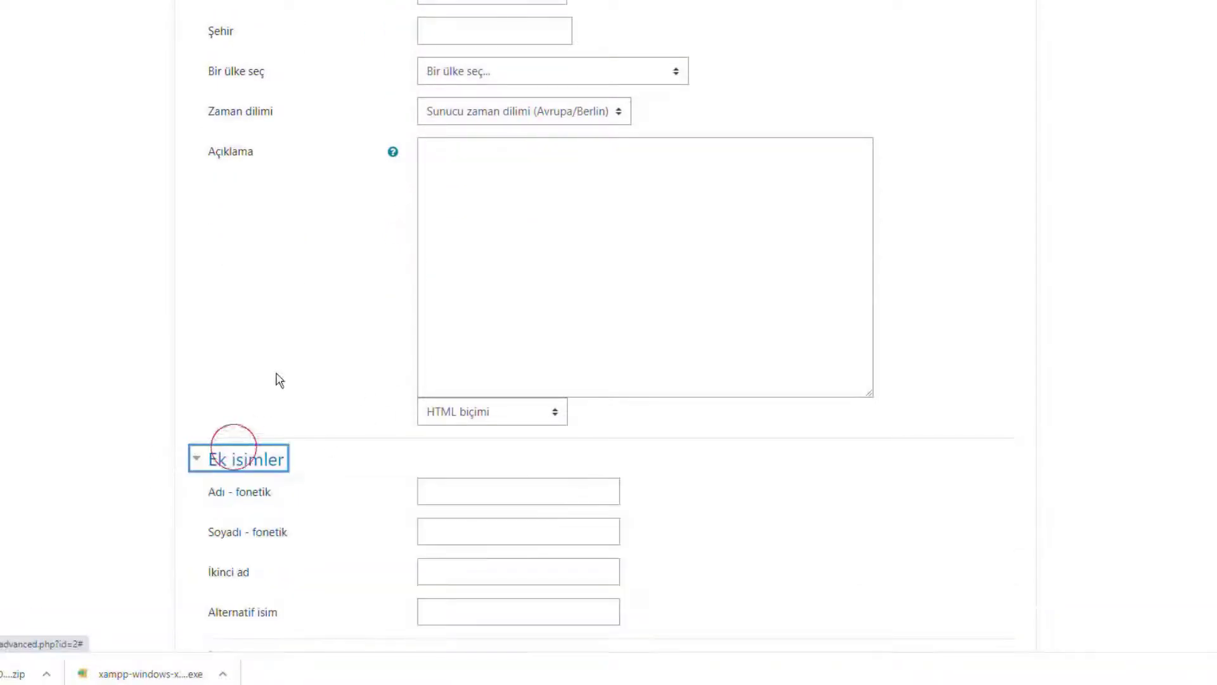
pyautogui.scroll(-2, 273, 380)
pyautogui.click(282, 504)
pyautogui.scroll(-5, 315, 430)
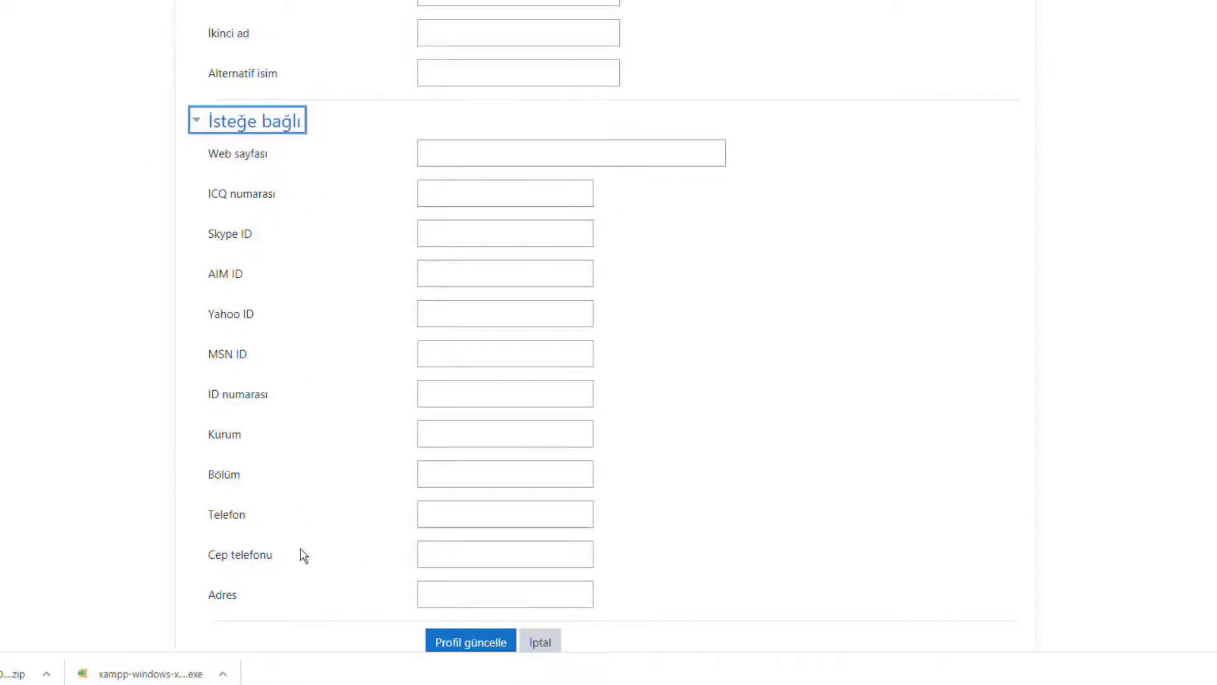
pyautogui.scroll(3, 748, 462)
pyautogui.scroll(7, 750, 459)
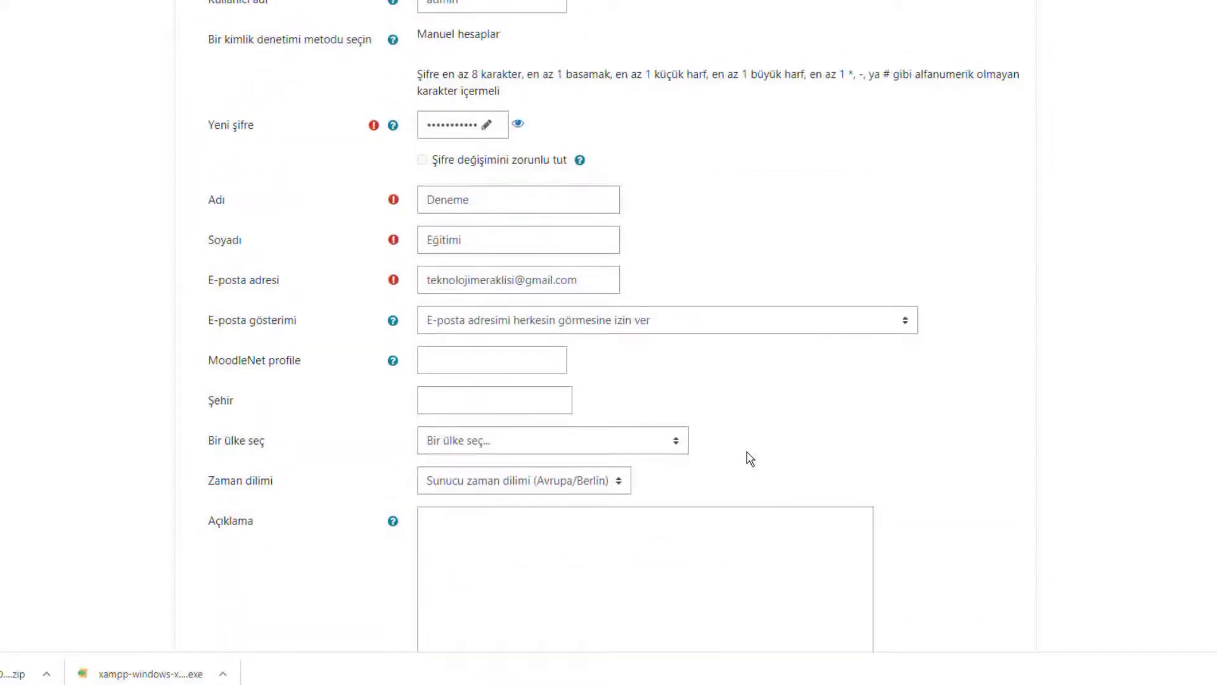
pyautogui.scroll(-14, 749, 457)
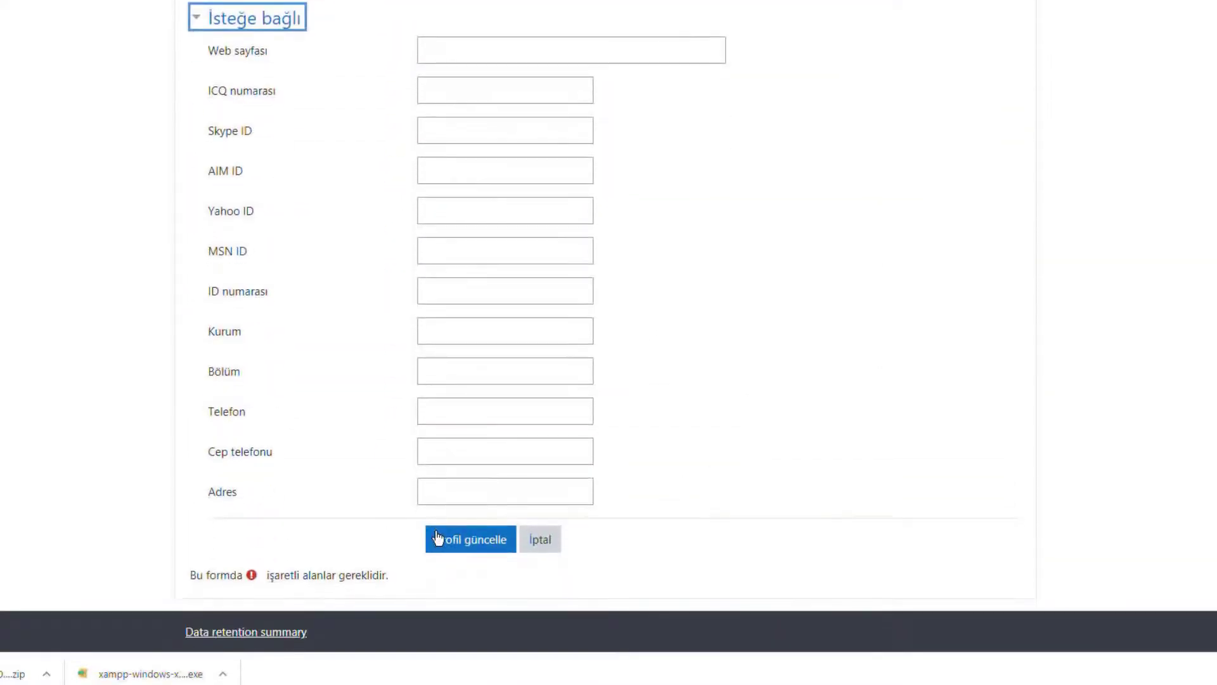
pyautogui.click(438, 538)
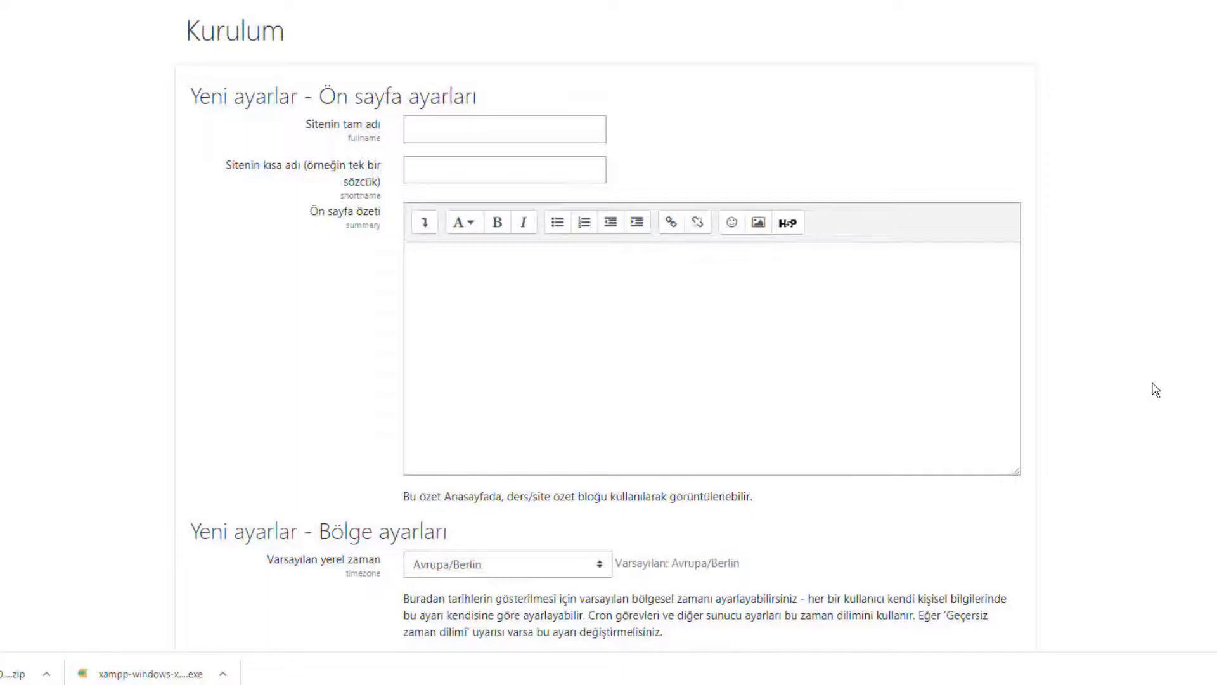
# Set the site full name to 'Teknoloji Meraklısı' and short name to 'TM'.
pyautogui.click(481, 130)
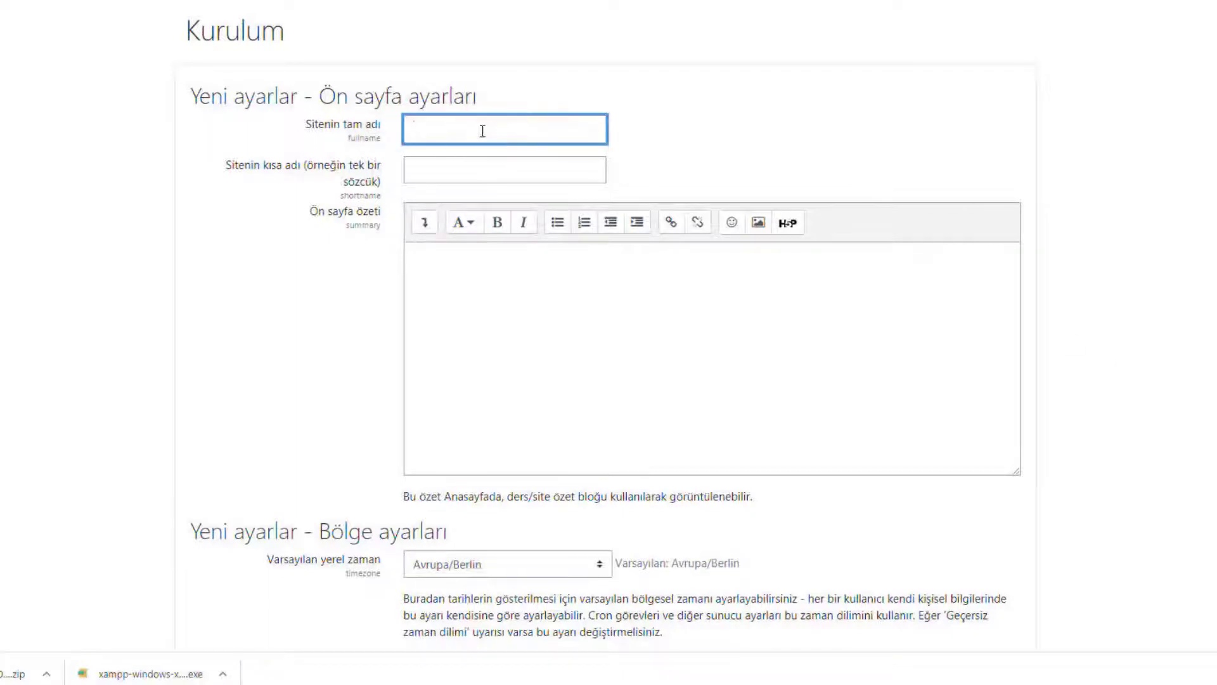
pyautogui.write('Teknoloji Meraklısı')
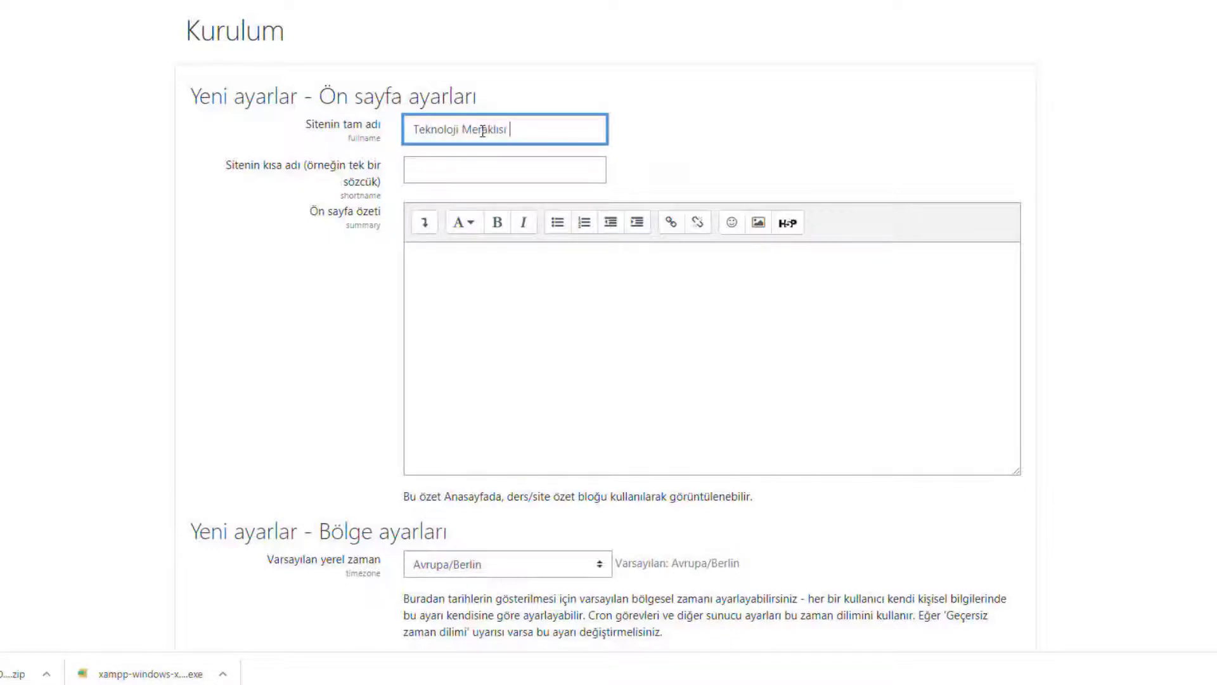
pyautogui.click(473, 174)
pyautogui.write('M')
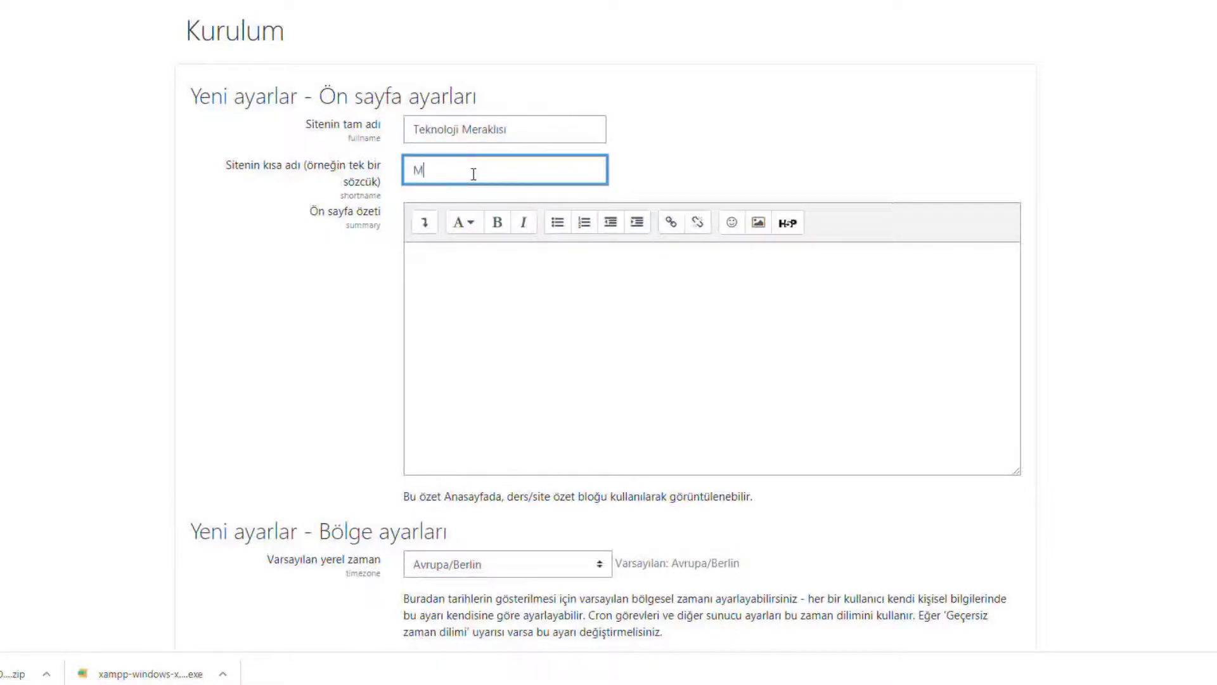
pyautogui.press('BackSpace')
pyautogui.write('TM')
pyautogui.moveTo(382, 212); pyautogui.dragTo(309, 212)
# Write the front page summary 'Eğitimde teknoloji kullammına dair herşey...'.
pyautogui.click(460, 277)
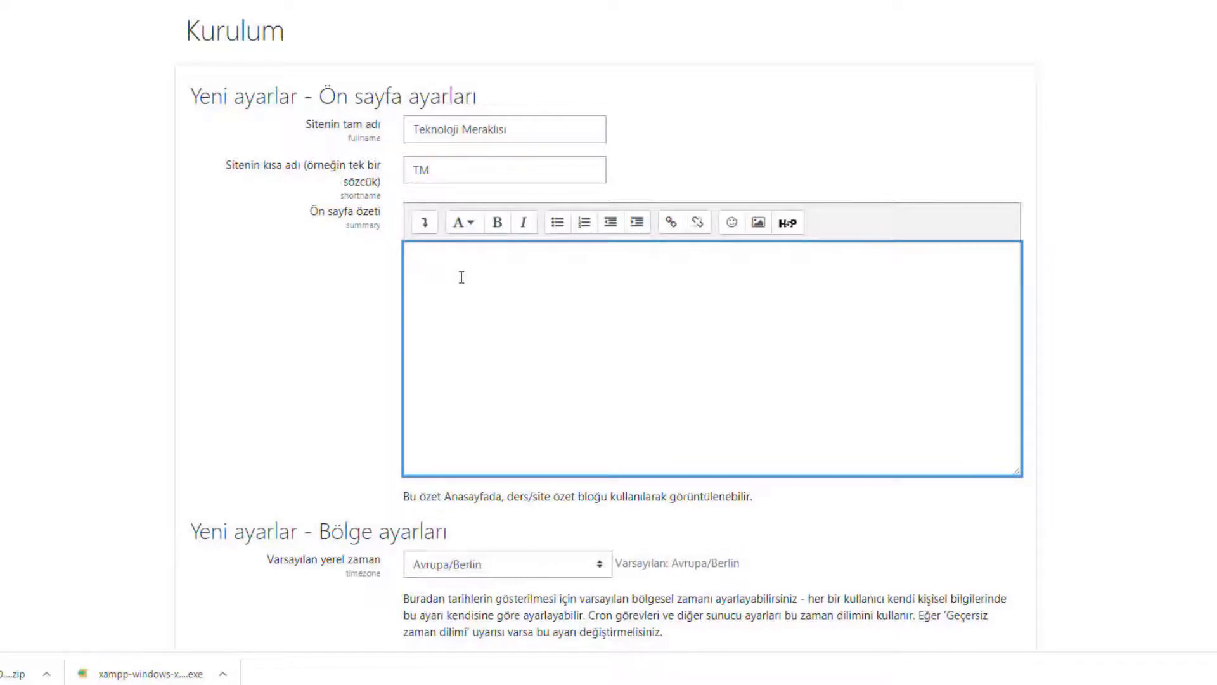
pyautogui.write('Teknolo')
pyautogui.press('BackSpace')
pyautogui.press('BackSpace')
pyautogui.press('BackSpace')
pyautogui.press('BackSpace')
pyautogui.press('BackSpace')
pyautogui.press('BackSpace')
pyautogui.press('BackSpace')
pyautogui.write('Eğitimde teknoloji kullammına')
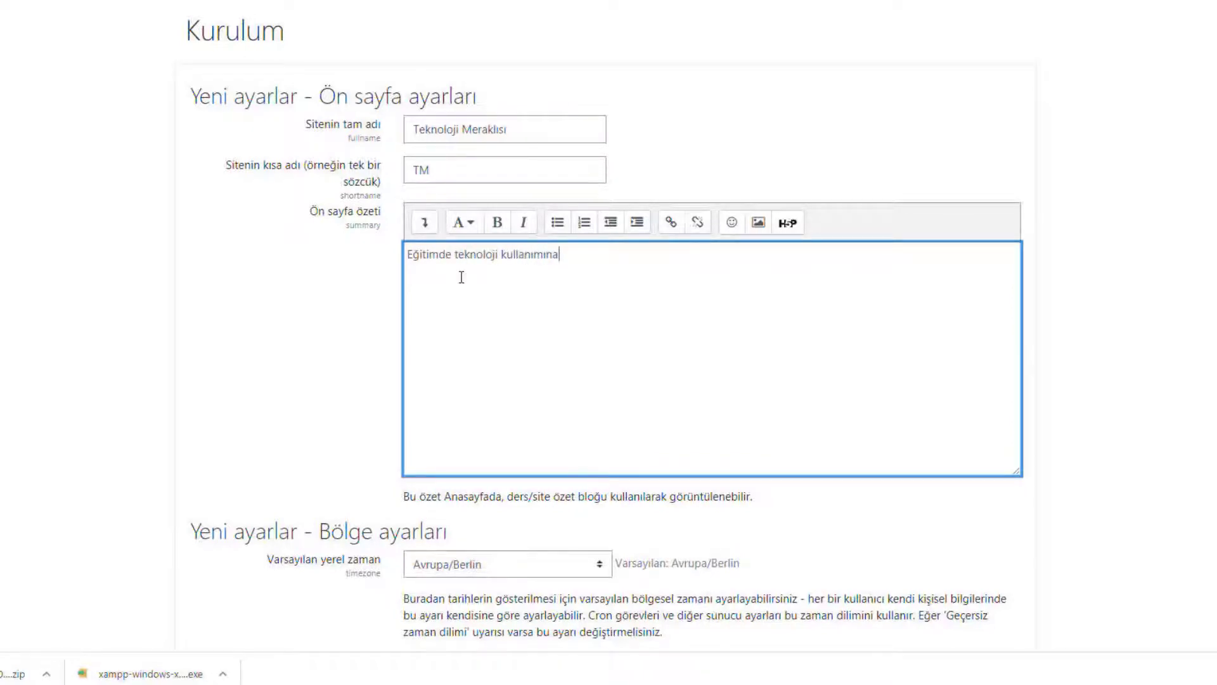
pyautogui.write(' dair herşey...')
pyautogui.click(469, 223)
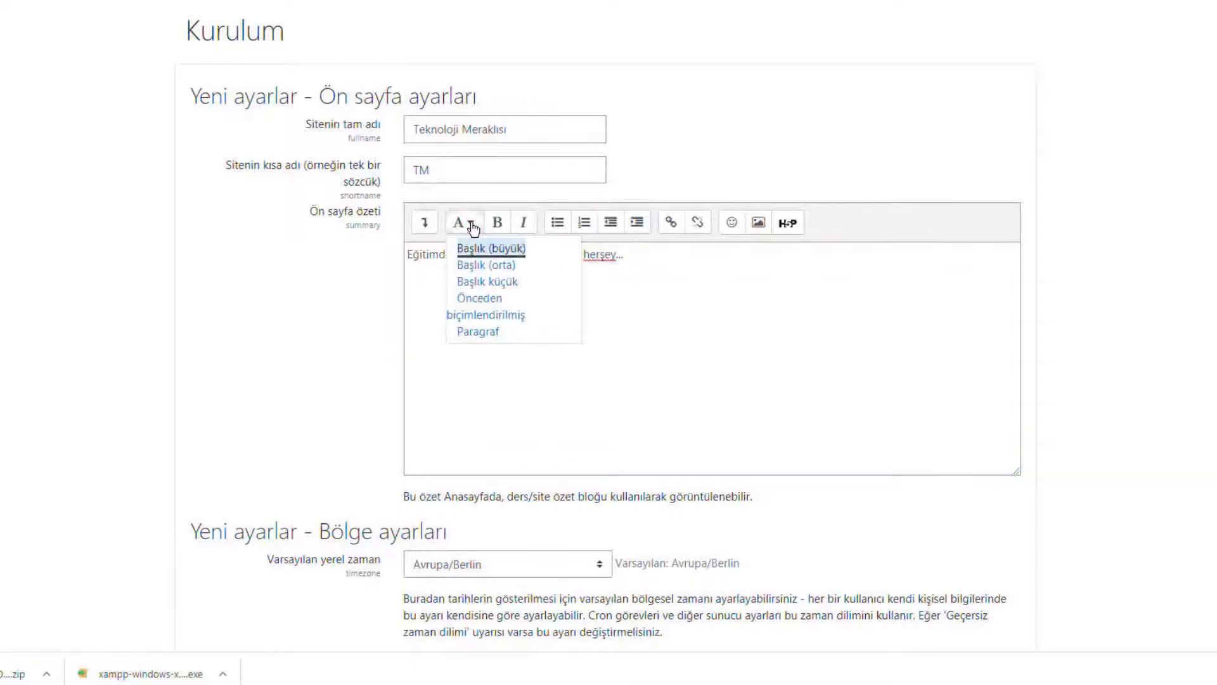
# Make the summary line bold, try bullets and numbering, then indent it.
pyautogui.press('Escape')
pyautogui.click(575, 287)
pyautogui.moveTo(625, 259); pyautogui.dragTo(426, 239)
pyautogui.click(462, 223)
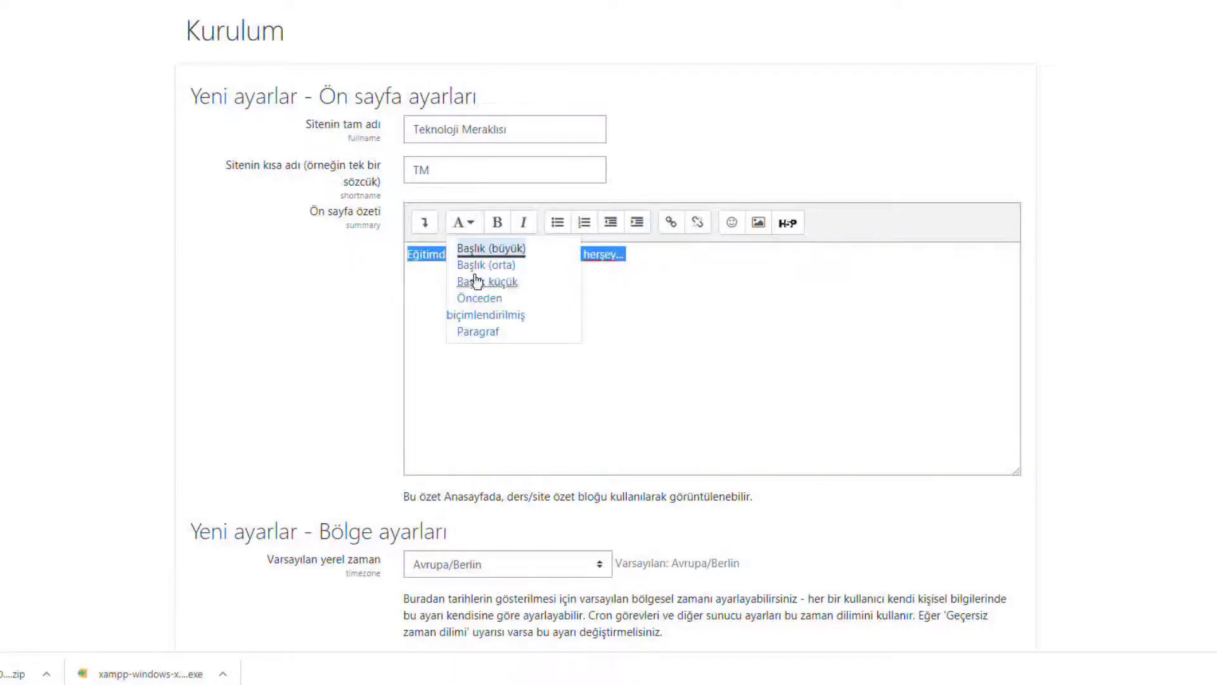
pyautogui.click(706, 325)
pyautogui.click(497, 222)
pyautogui.click(545, 335)
pyautogui.moveTo(647, 257); pyautogui.dragTo(334, 264)
pyautogui.click(558, 224)
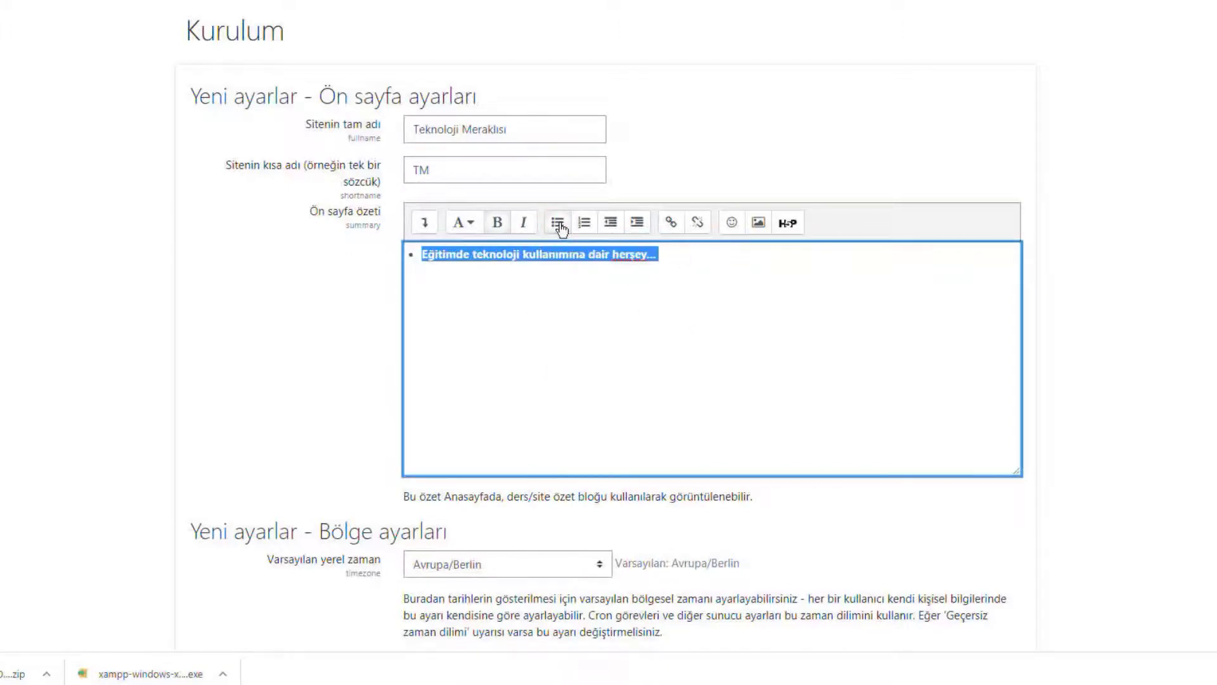
pyautogui.click(560, 225)
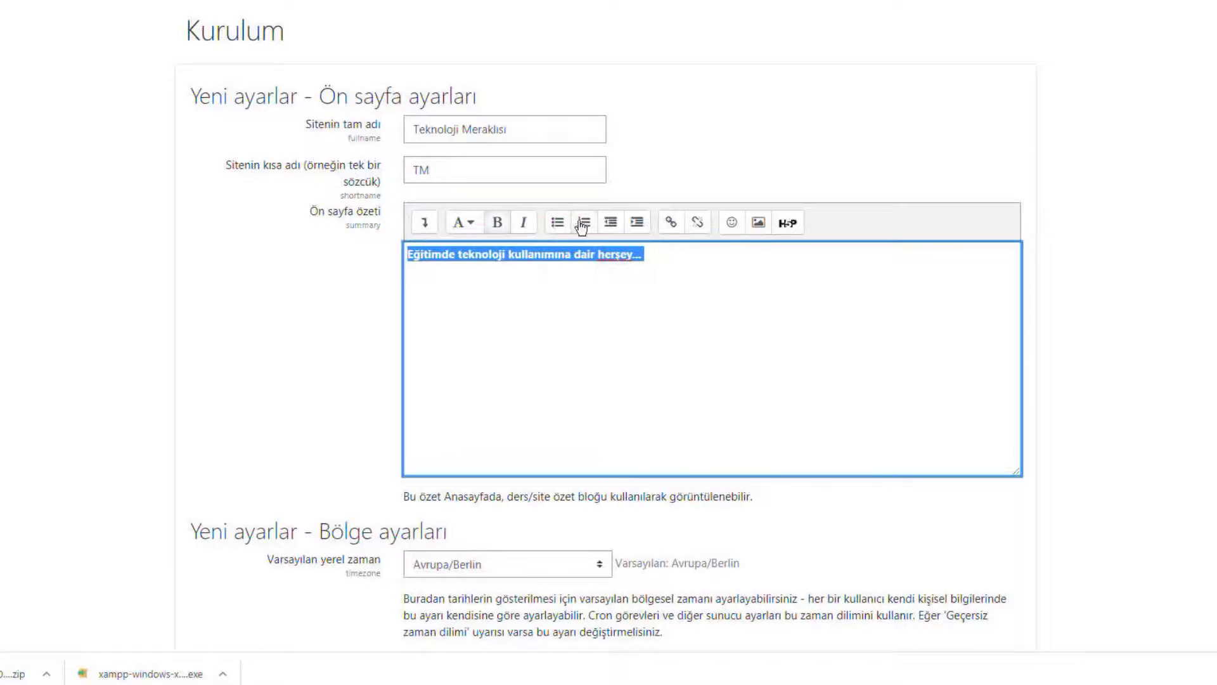
pyautogui.click(584, 225)
pyautogui.click(583, 225)
pyautogui.click(635, 228)
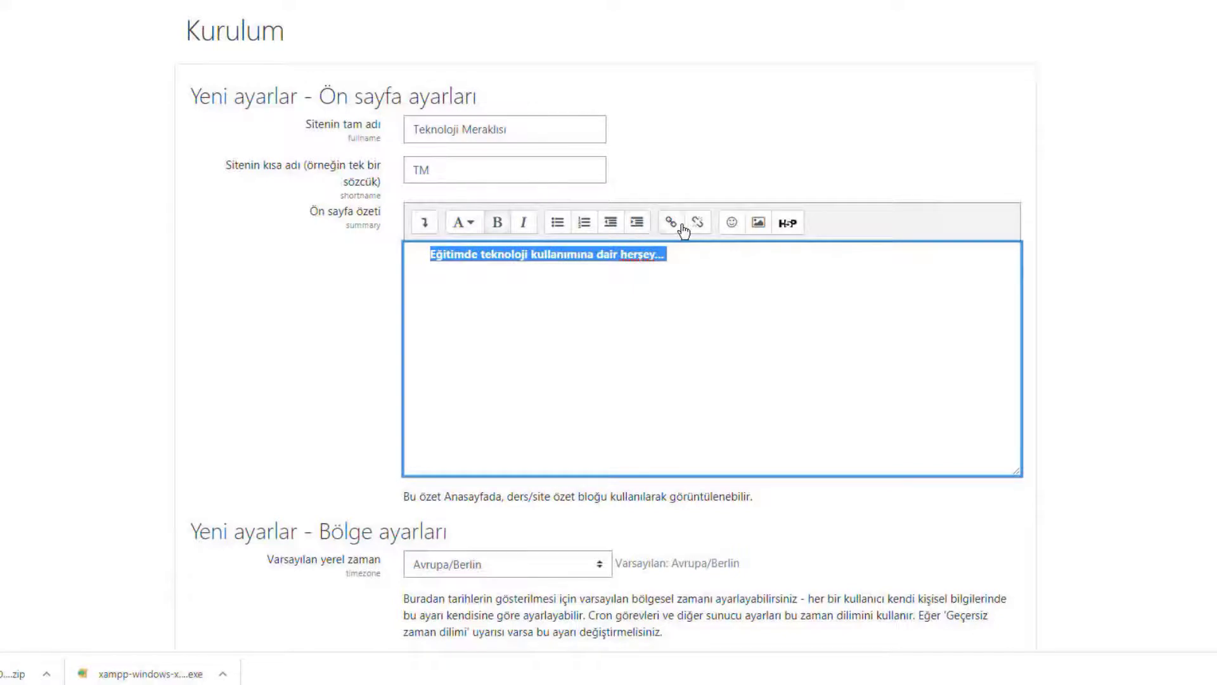
# Try the link, emoji and image buttons, undoing the emoji and cancelling the dialogs.
pyautogui.click(671, 224)
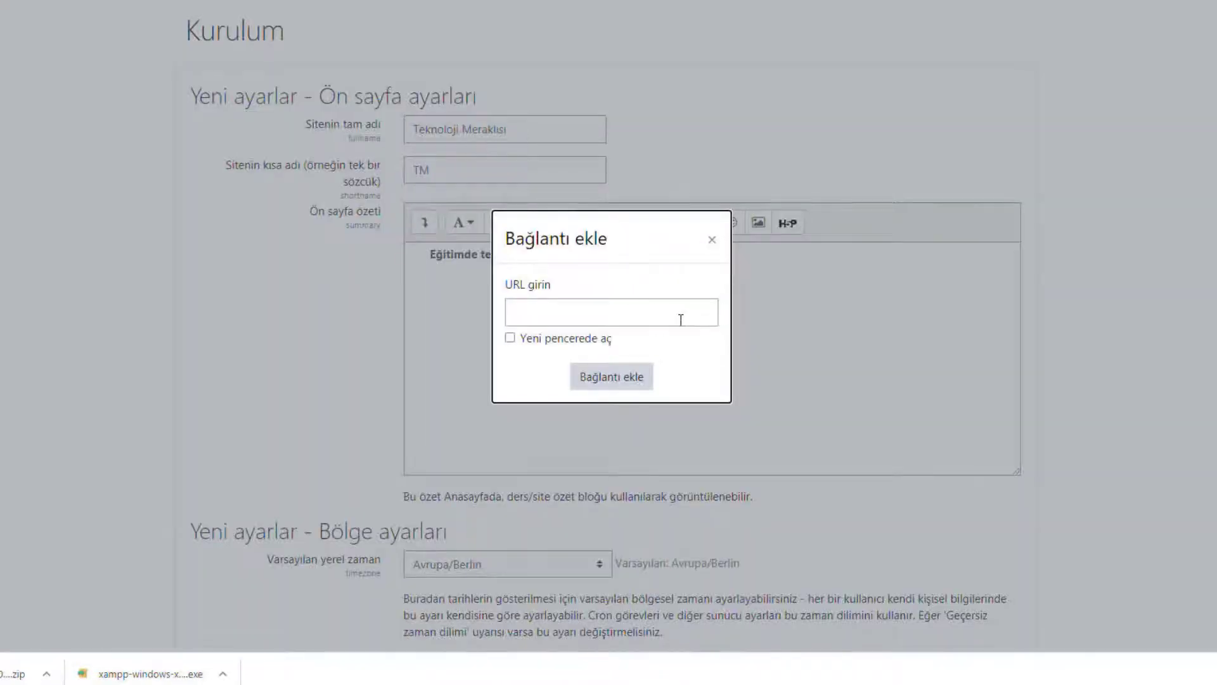
pyautogui.click(681, 320)
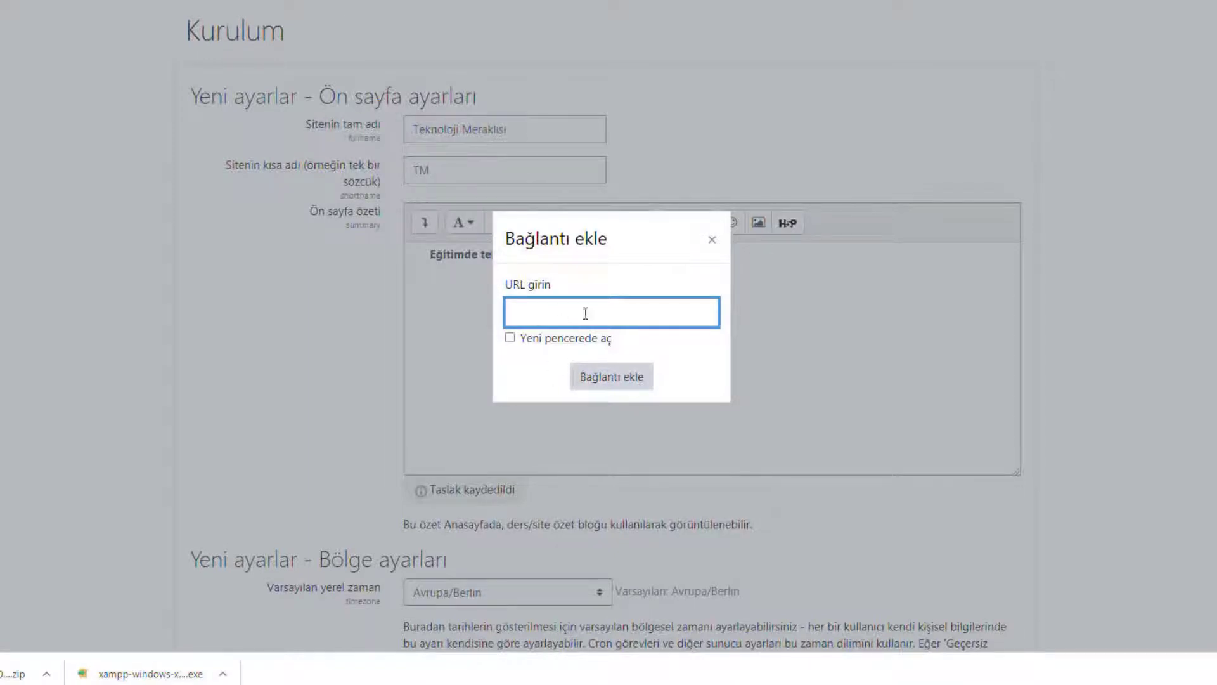
pyautogui.click(711, 243)
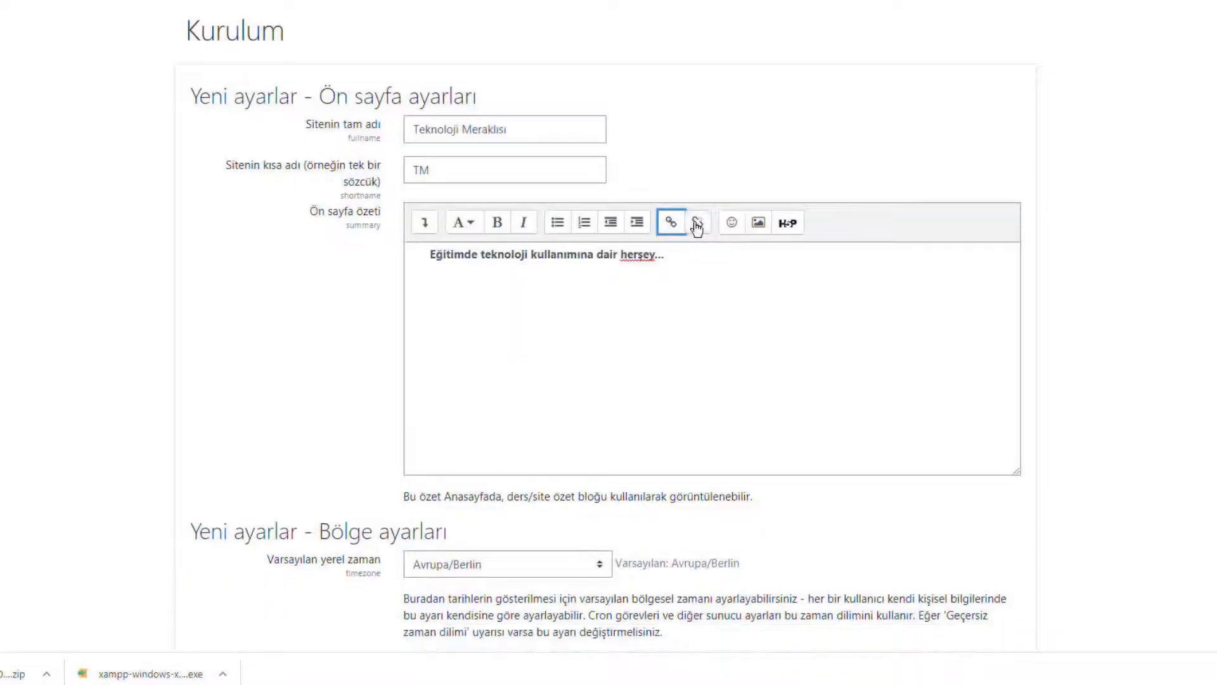
pyautogui.click(731, 223)
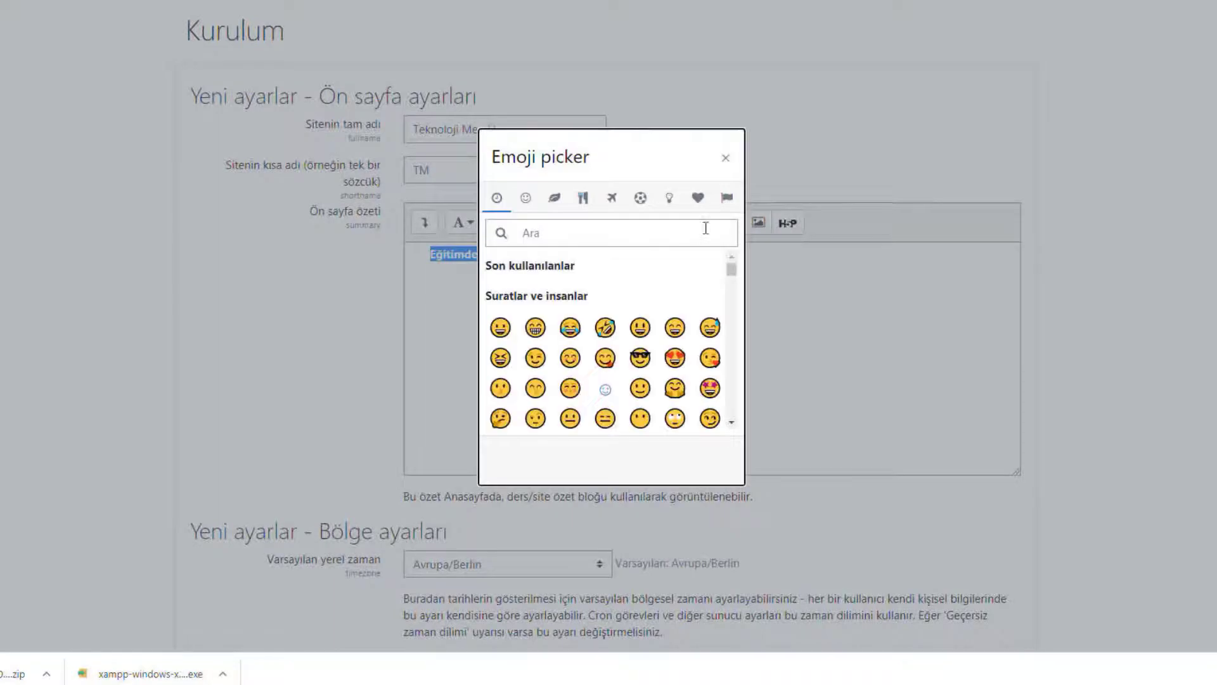
pyautogui.scroll(-10, 605, 311)
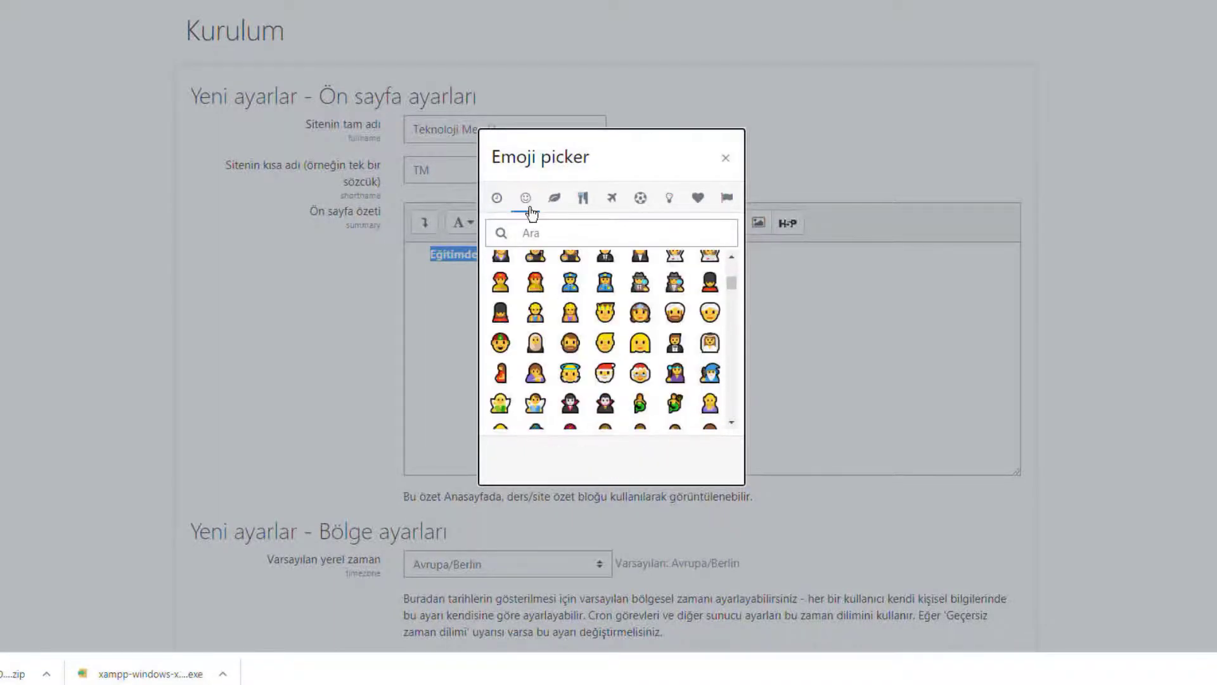
pyautogui.click(554, 198)
pyautogui.click(611, 198)
pyautogui.click(640, 198)
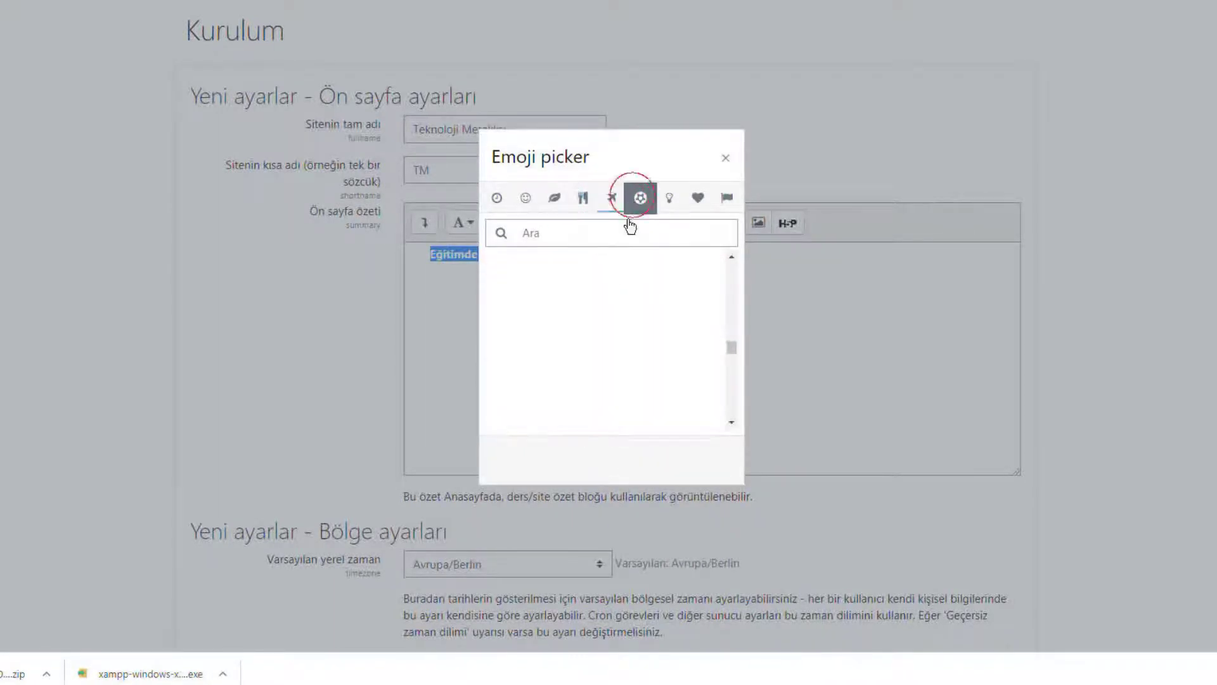
pyautogui.click(500, 297)
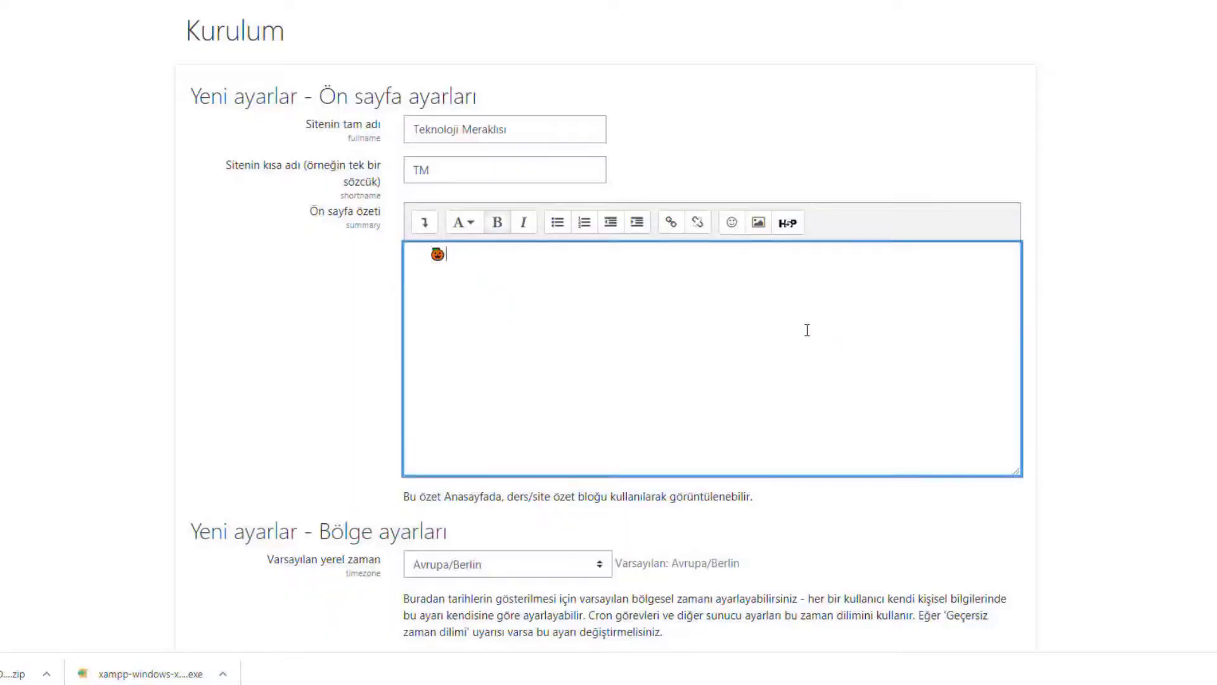
pyautogui.hotkey('ctrl', 'z')
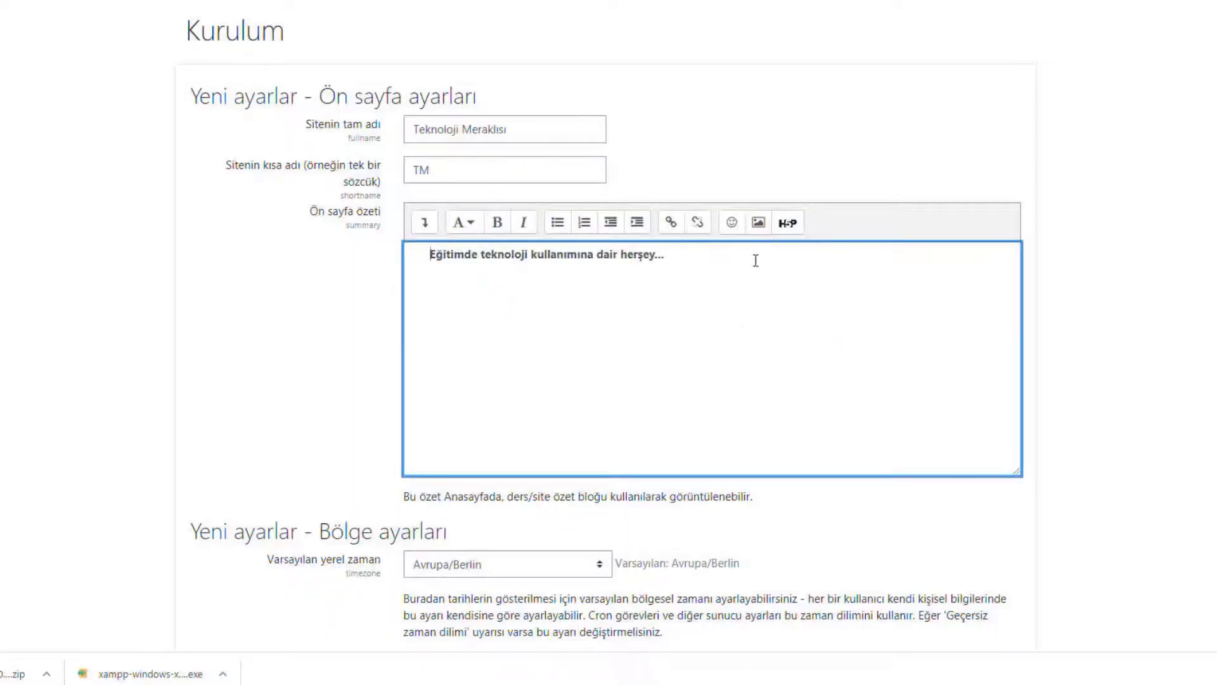
pyautogui.click(758, 223)
pyautogui.click(543, 216)
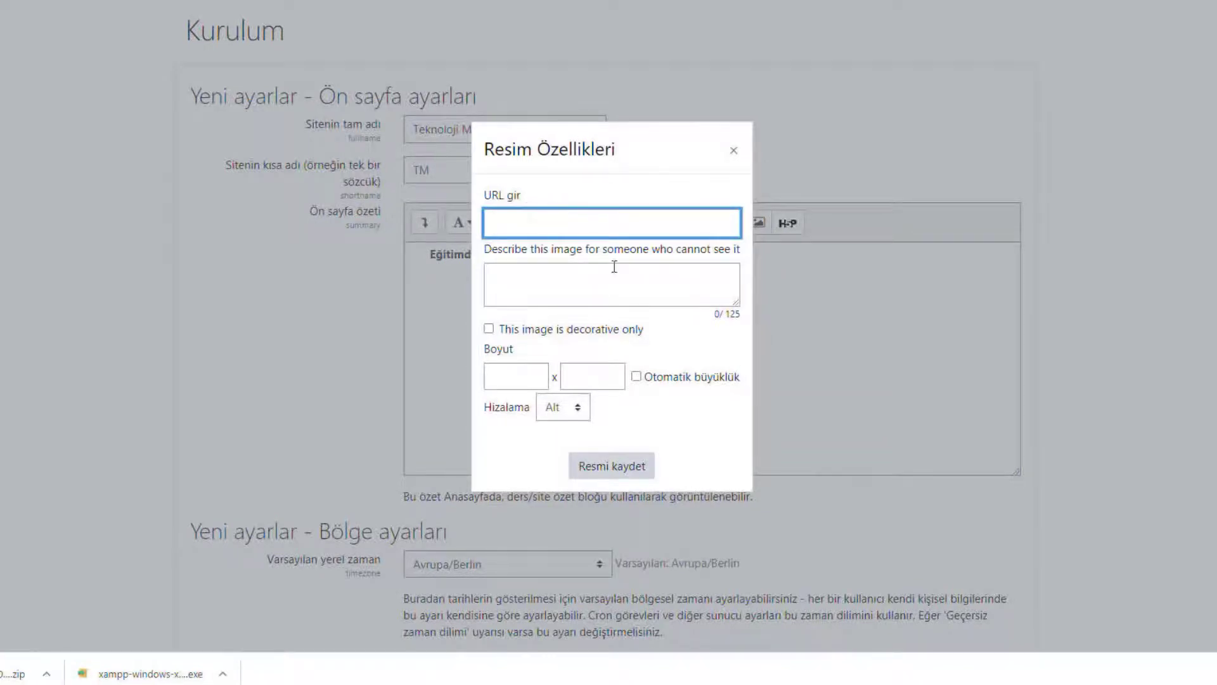
pyautogui.click(734, 150)
pyautogui.click(860, 418)
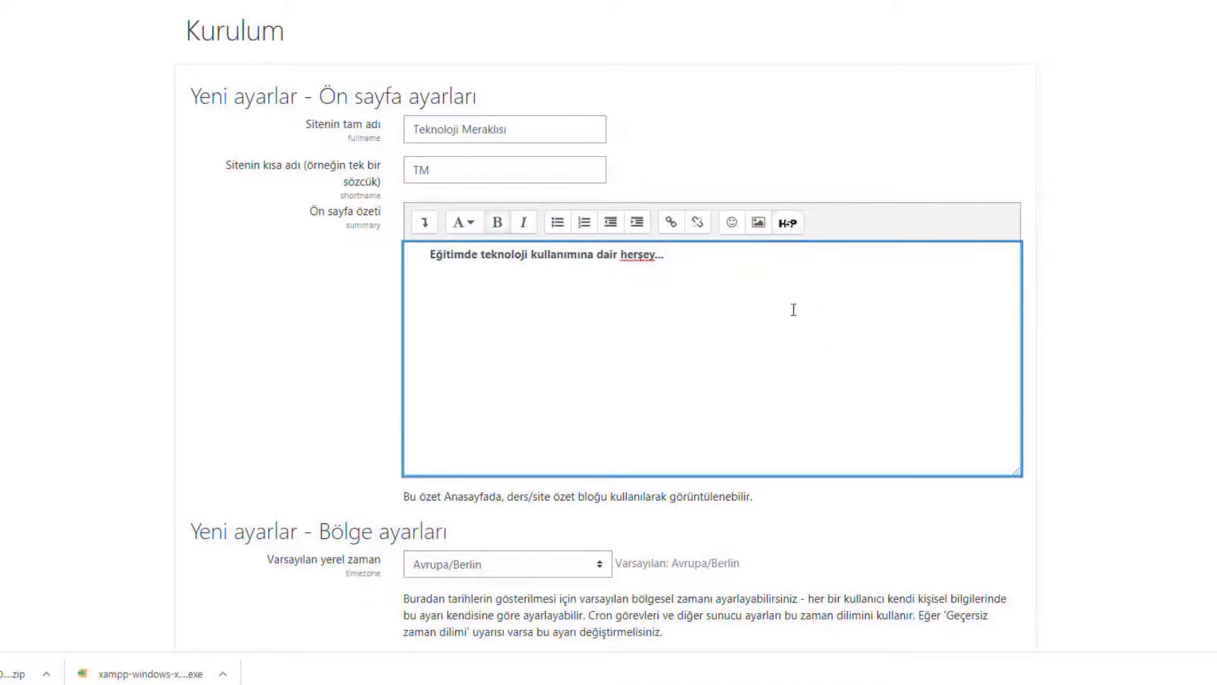
pyautogui.scroll(-5, 793, 310)
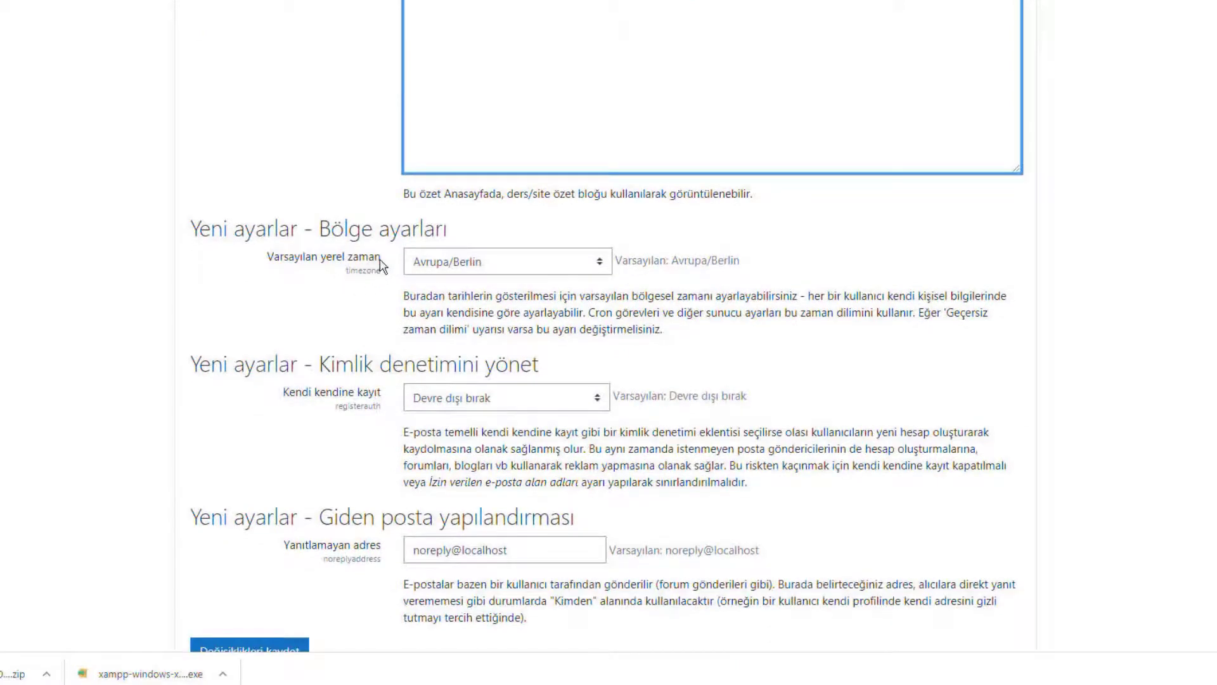
pyautogui.click(495, 267)
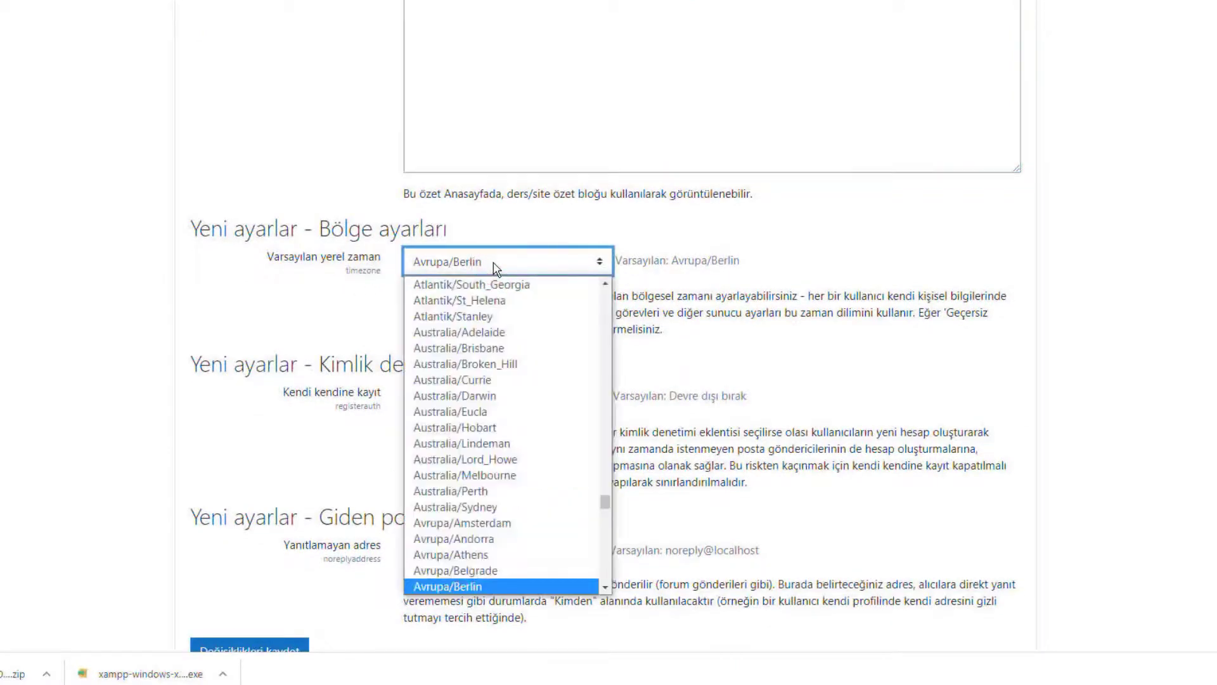
pyautogui.click(495, 267)
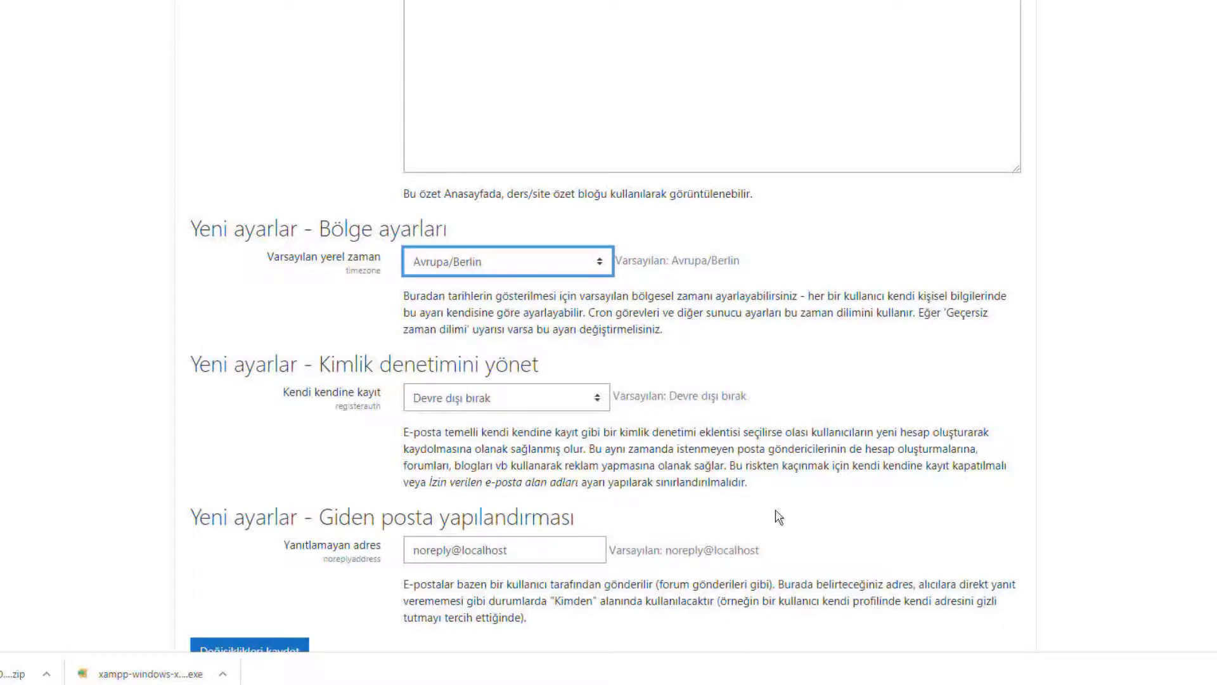
pyautogui.scroll(-2, 626, 372)
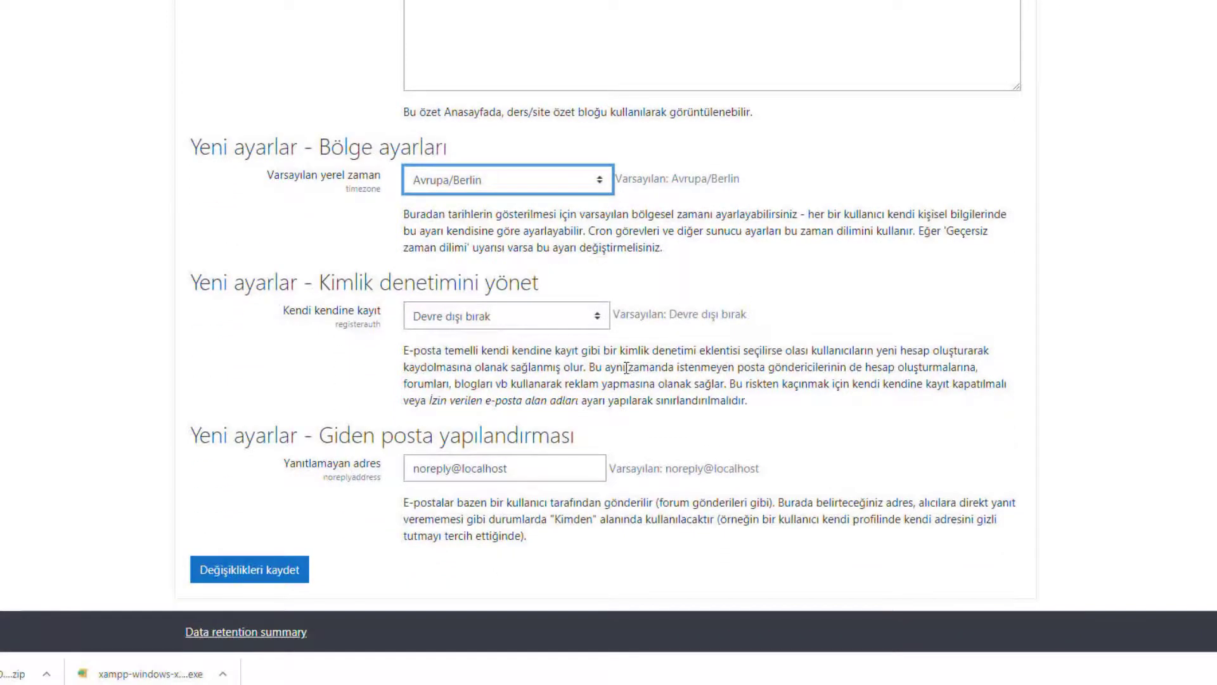
# Under Kimlik denetimini yönet, set Kendi kendine kayıt to E-Posta temelli kendi kendine kayıt.
pyautogui.moveTo(320, 283); pyautogui.dragTo(608, 279)
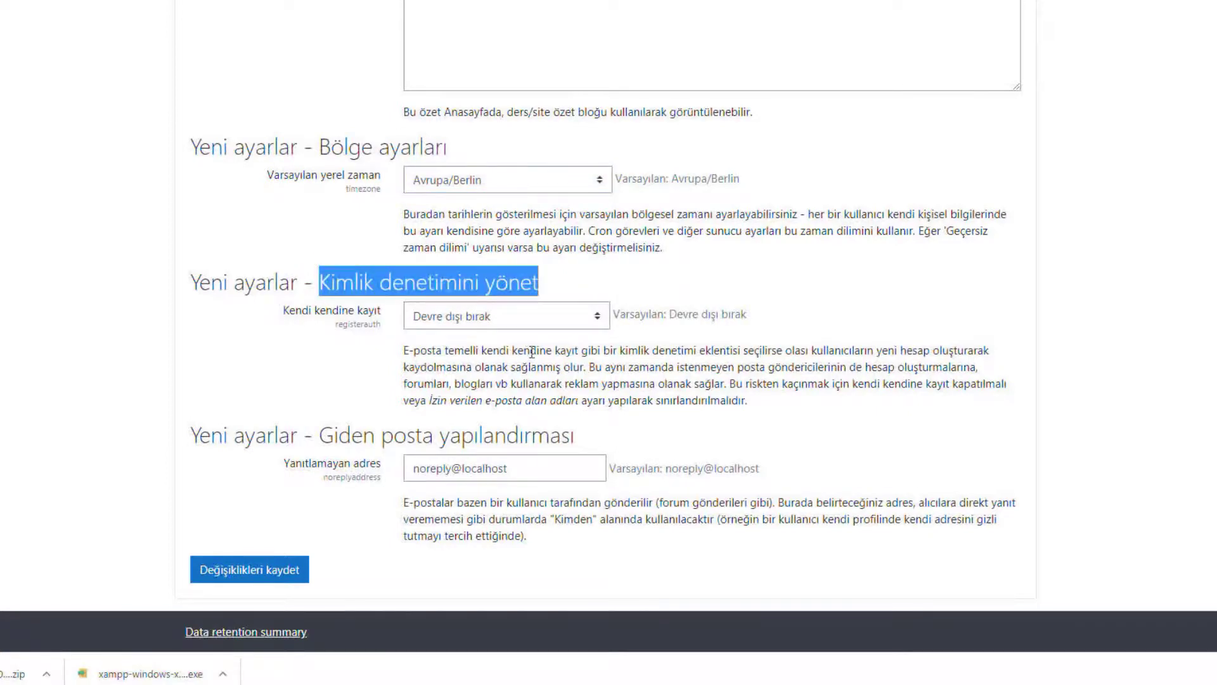
pyautogui.click(598, 316)
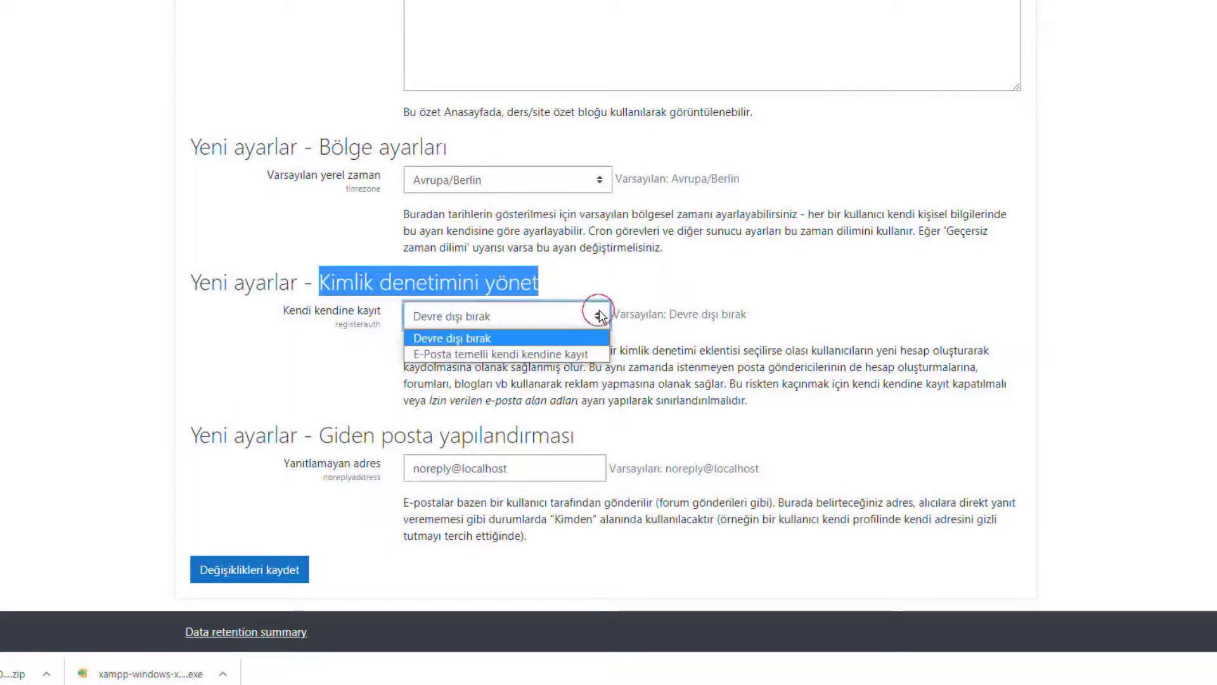
pyautogui.click(586, 354)
pyautogui.click(759, 326)
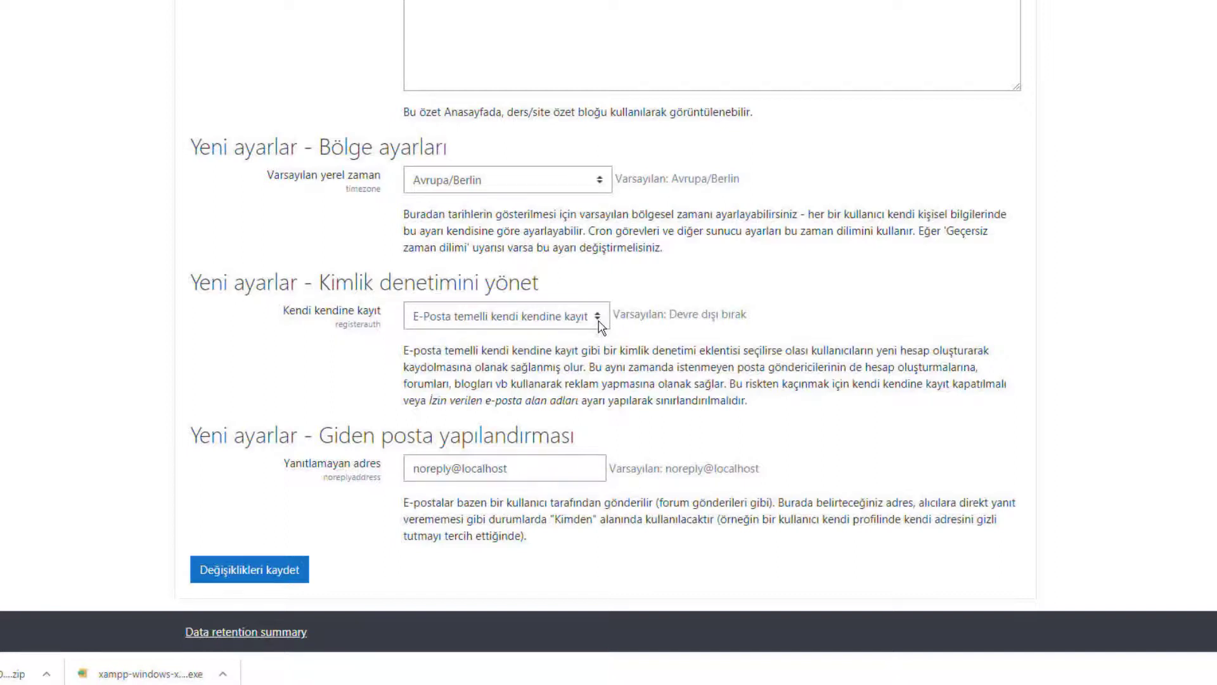
pyautogui.click(521, 320)
pyautogui.click(522, 321)
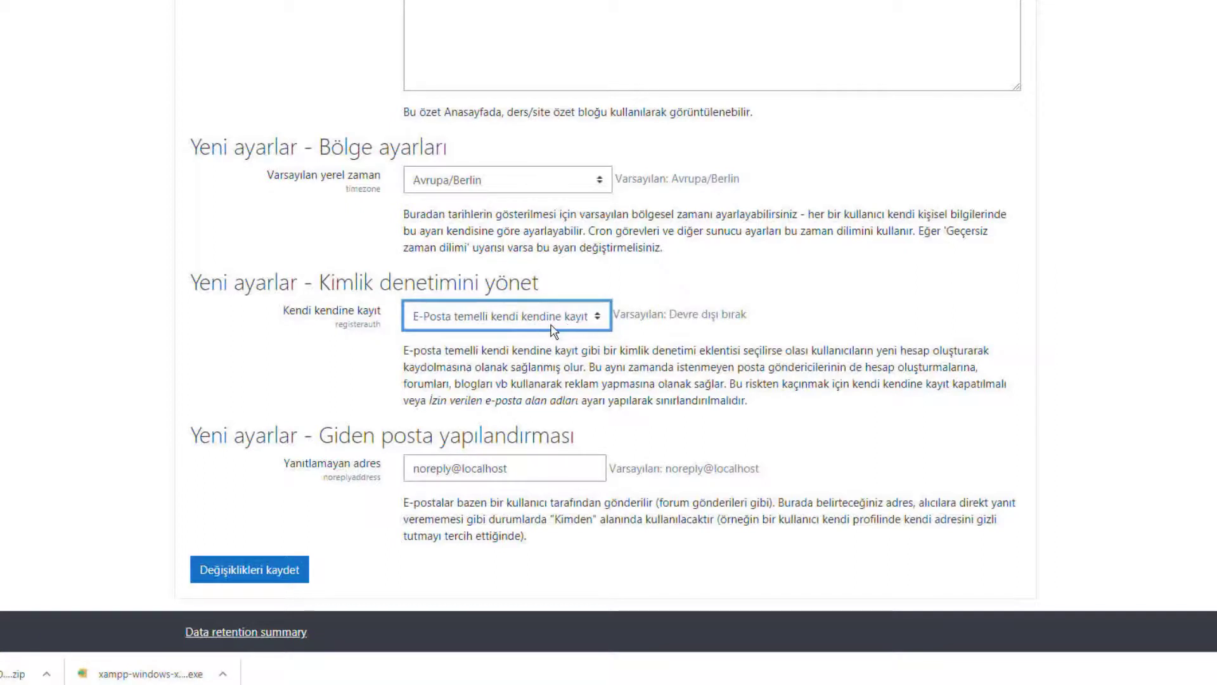
pyautogui.click(553, 328)
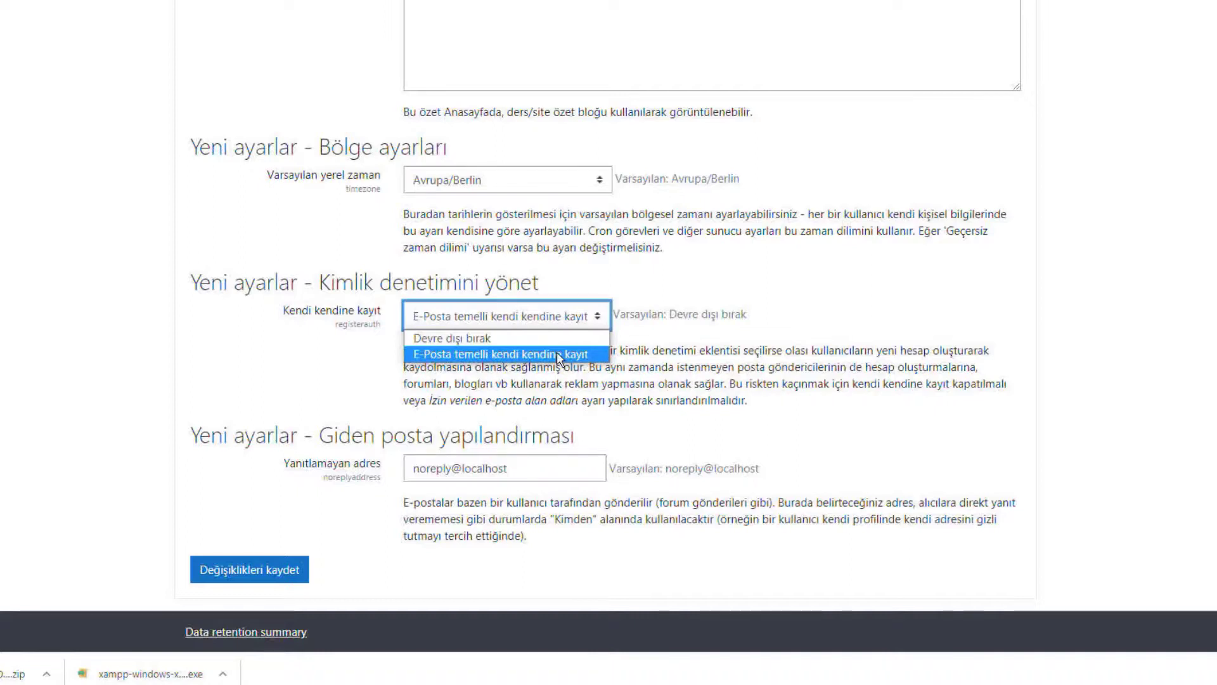
pyautogui.click(505, 359)
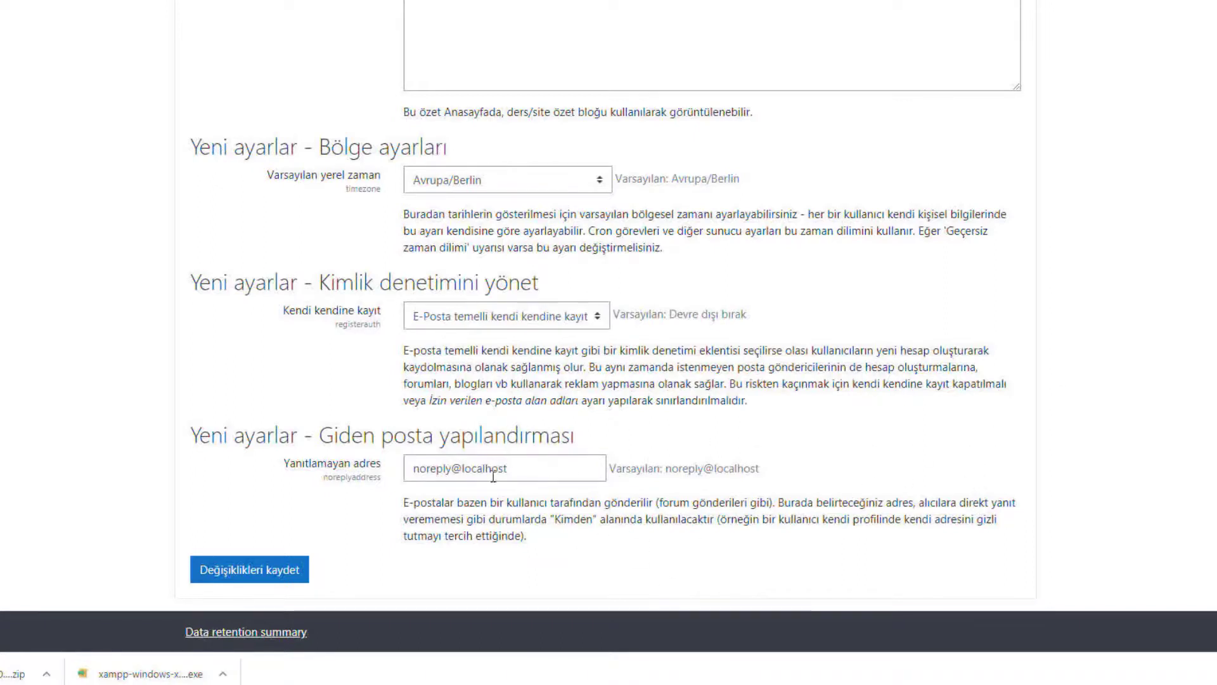
pyautogui.moveTo(758, 469); pyautogui.dragTo(621, 473)
# Save with Değişiklikleri kaydet, then open the Kontrol paneli dashboard and front page.
pyautogui.click(256, 572)
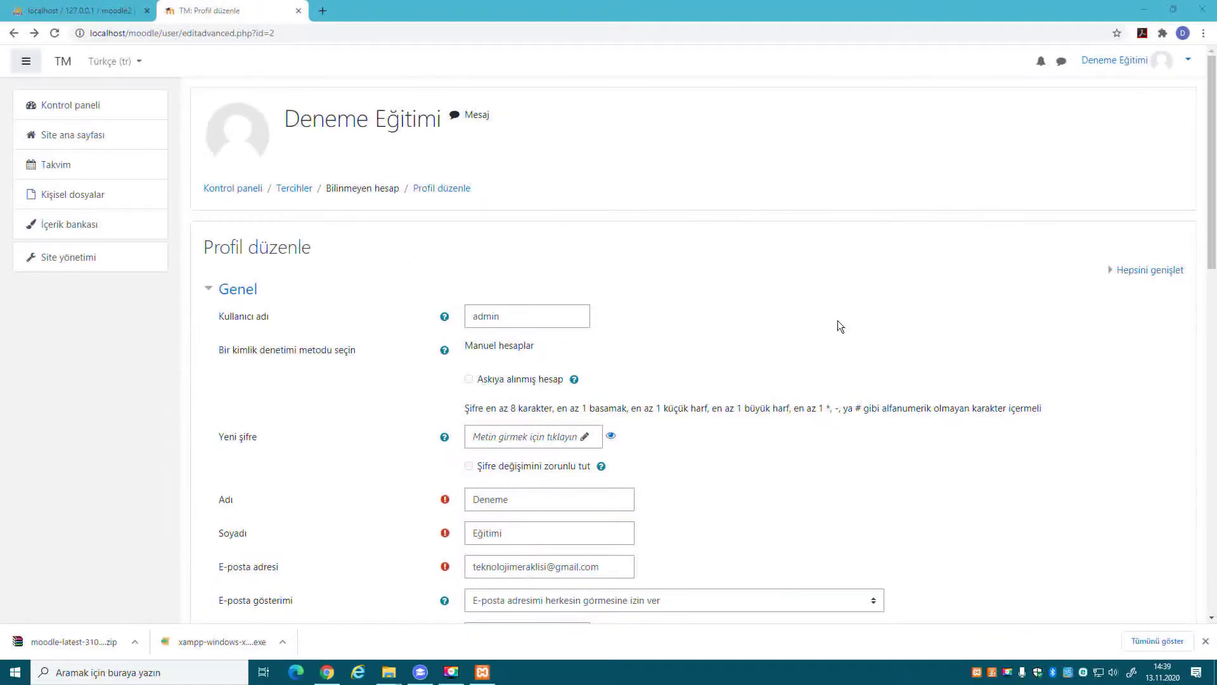
pyautogui.scroll(-15, 669, 232)
pyautogui.scroll(15, 672, 231)
pyautogui.click(72, 110)
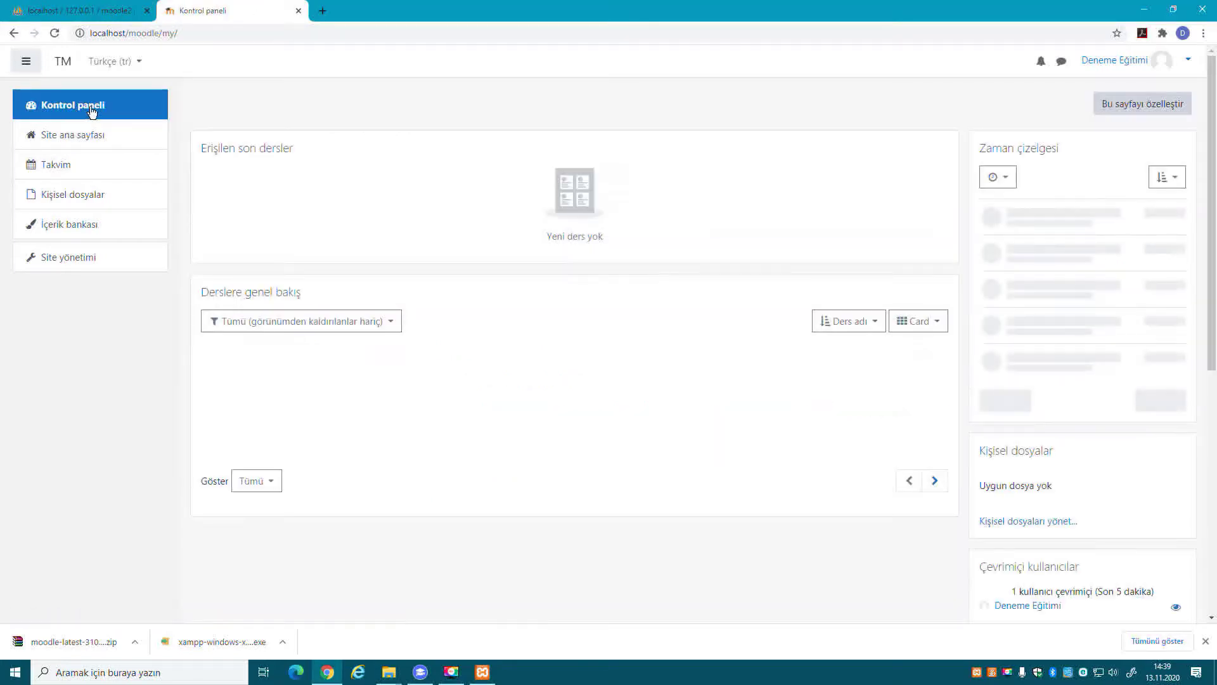
pyautogui.click(115, 137)
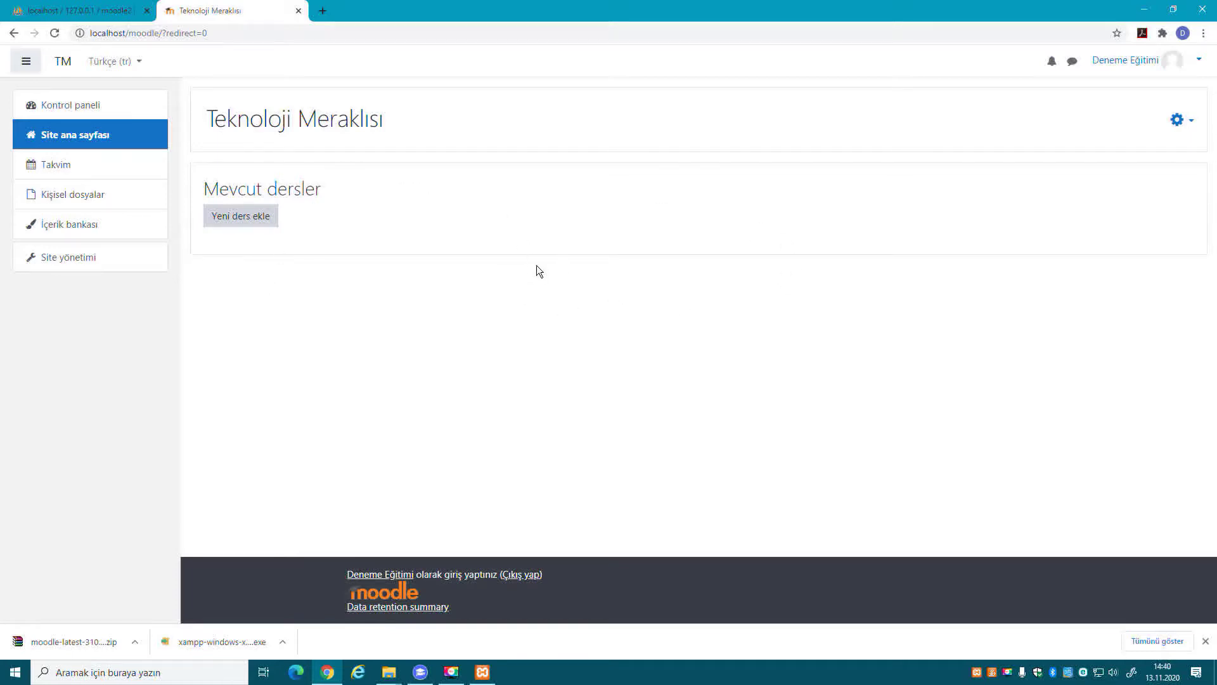
# Browse the İçerik bankası and Takvim month view, then load the Site yönetimi page.
pyautogui.click(81, 223)
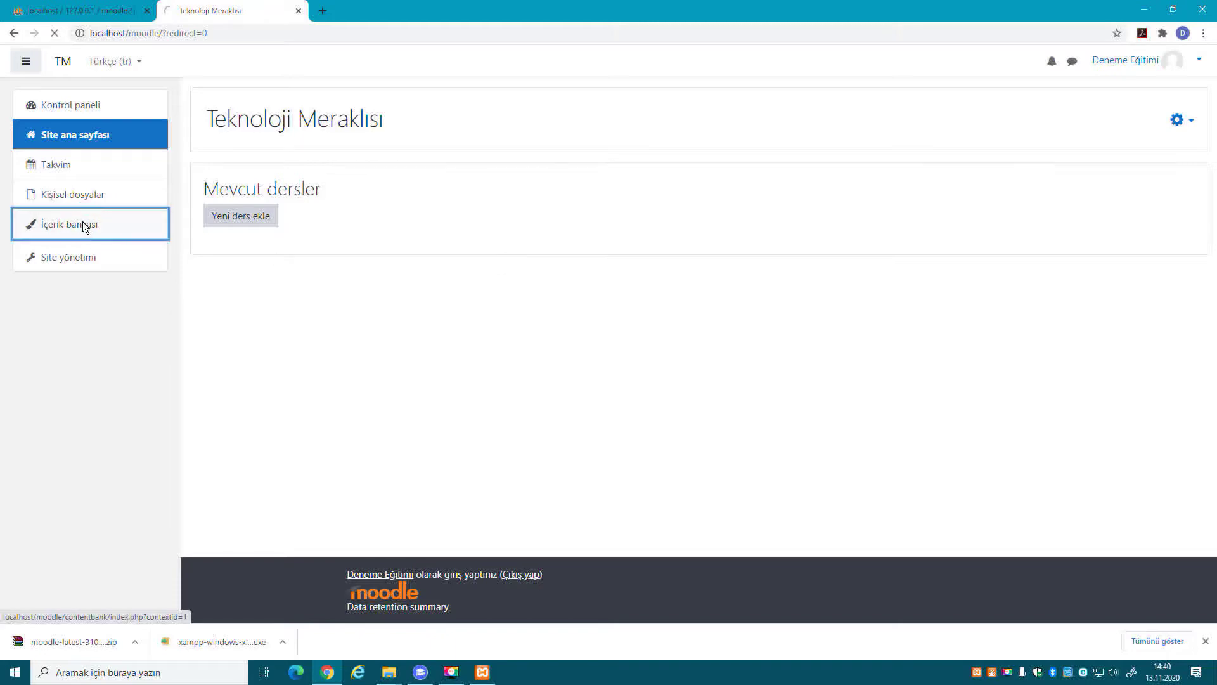
pyautogui.click(53, 177)
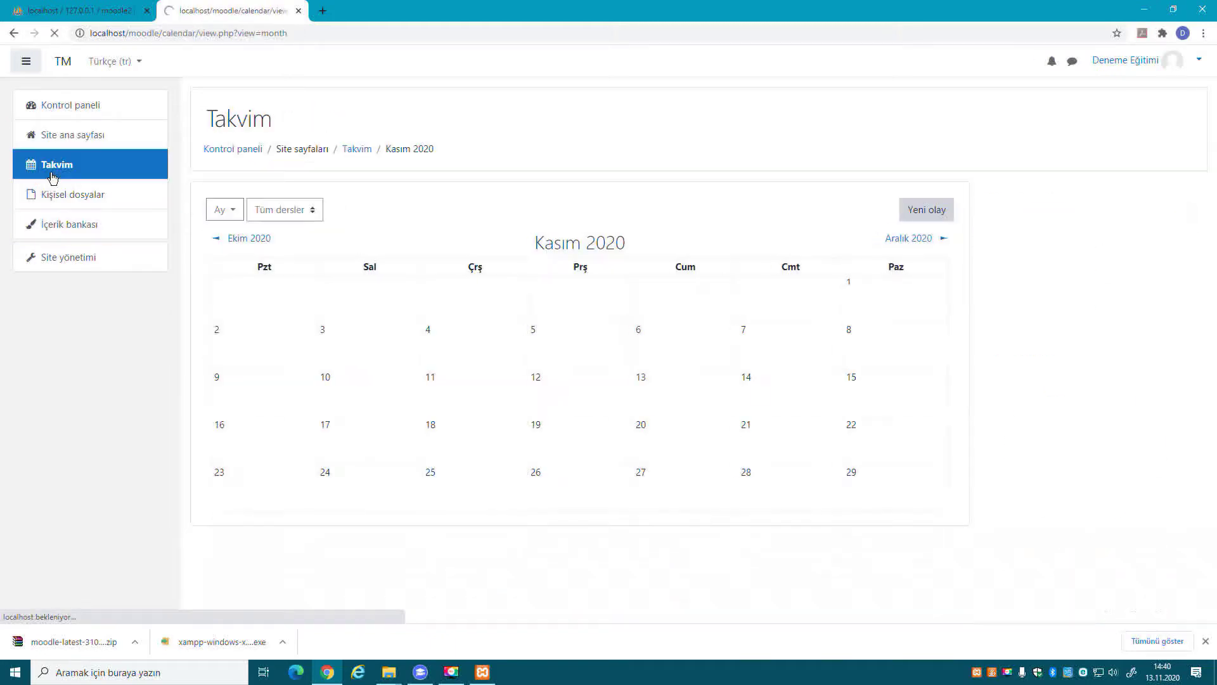
pyautogui.scroll(-4, 800, 378)
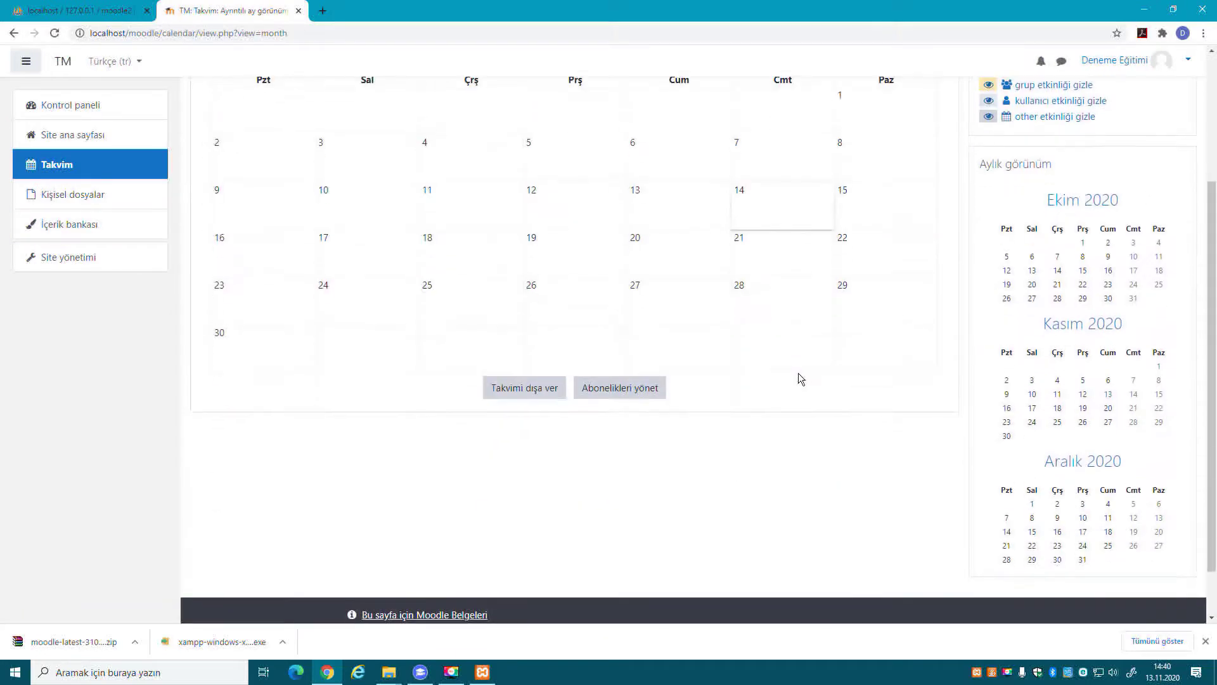
pyautogui.scroll(4, 798, 379)
pyautogui.click(121, 257)
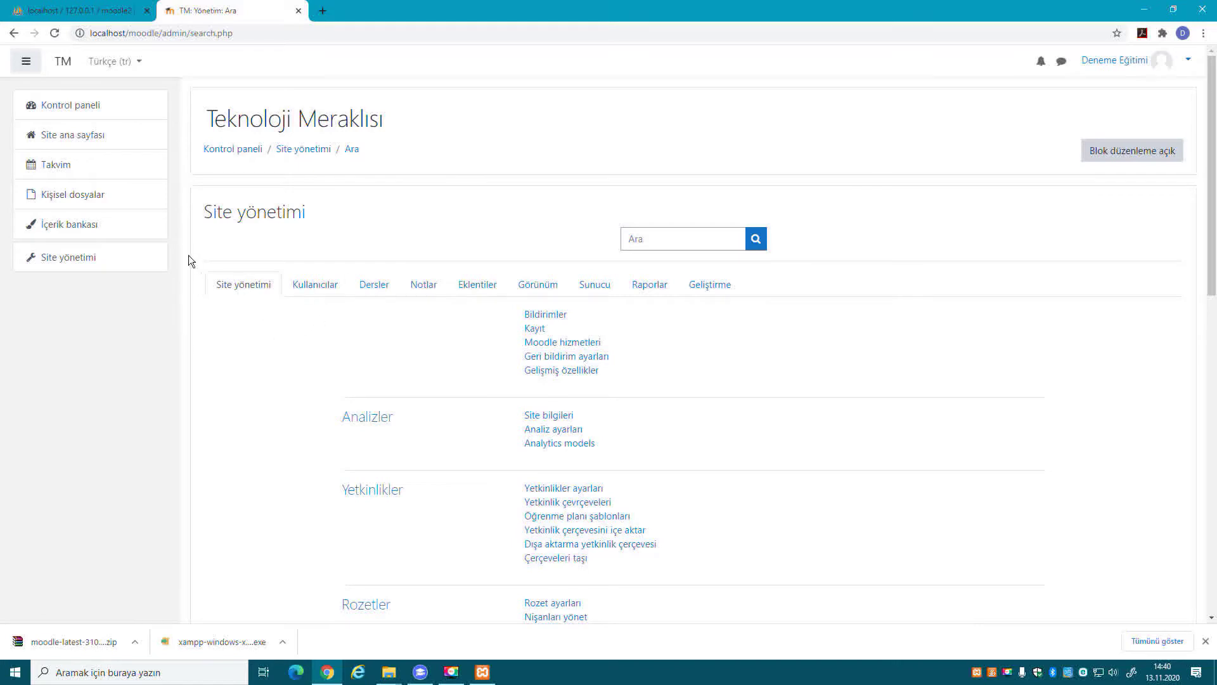
pyautogui.click(100, 263)
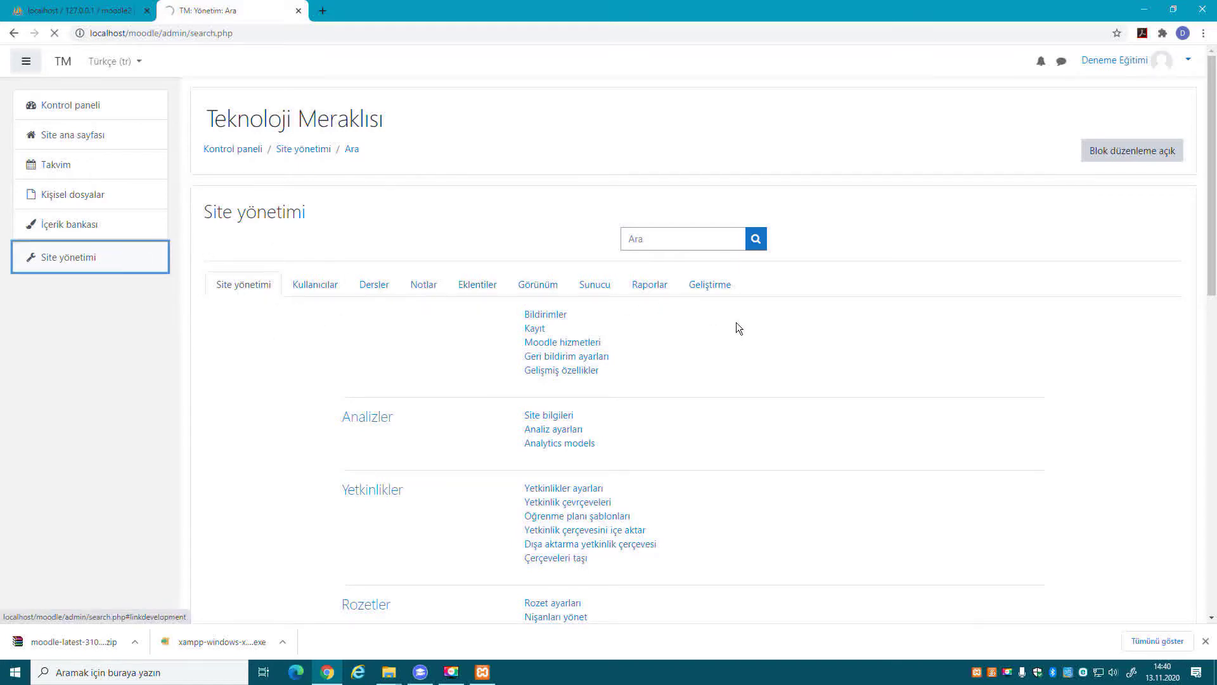